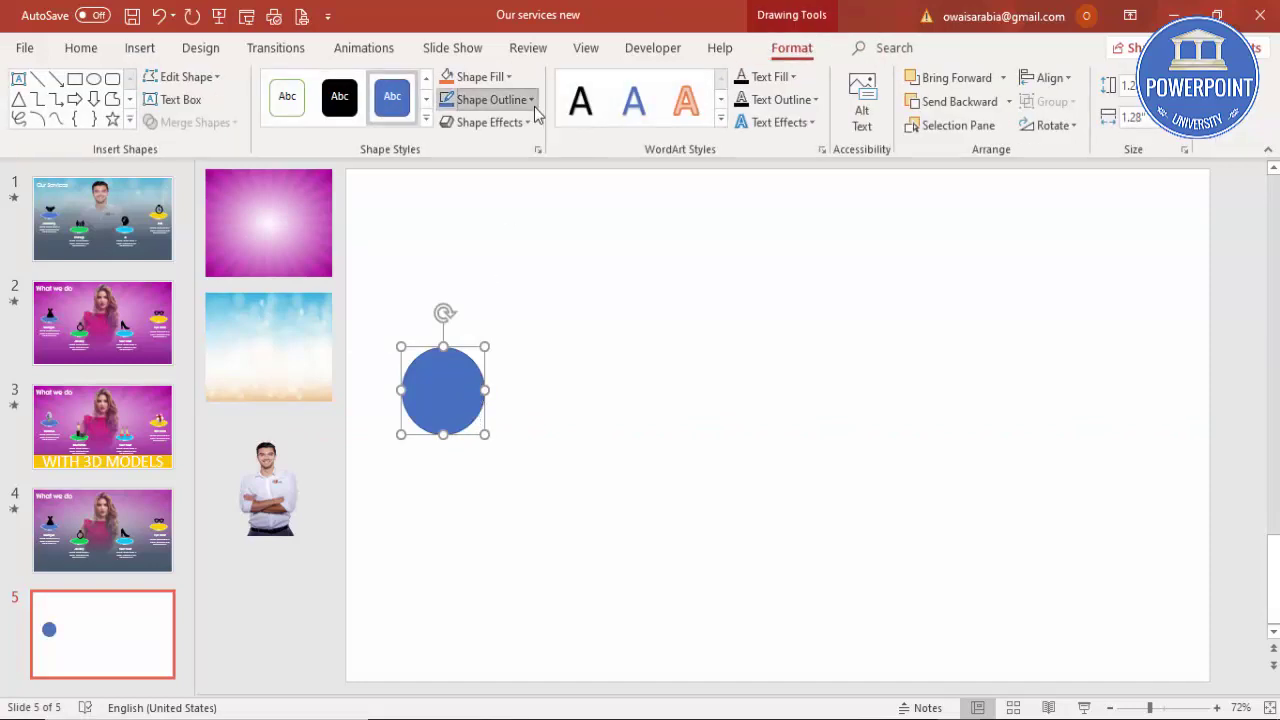
# Give the circle a white outline and a light green fill
pyautogui.click(533, 104)
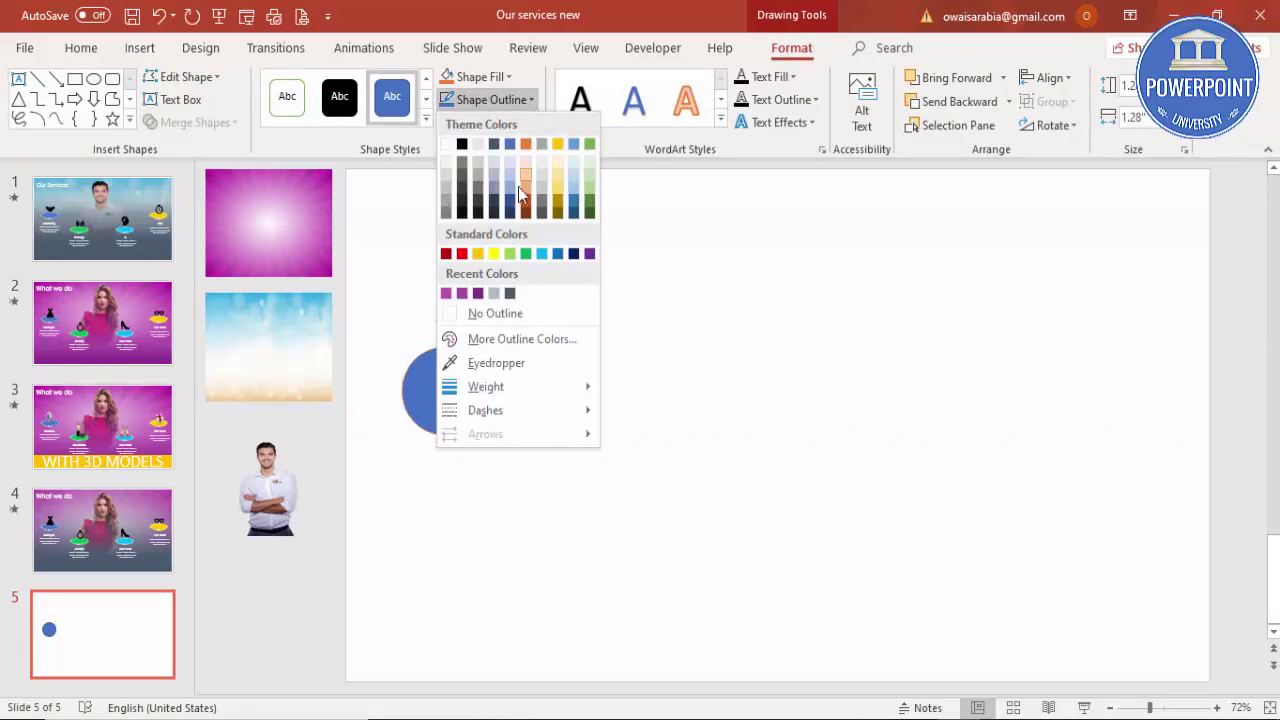
pyautogui.click(446, 146)
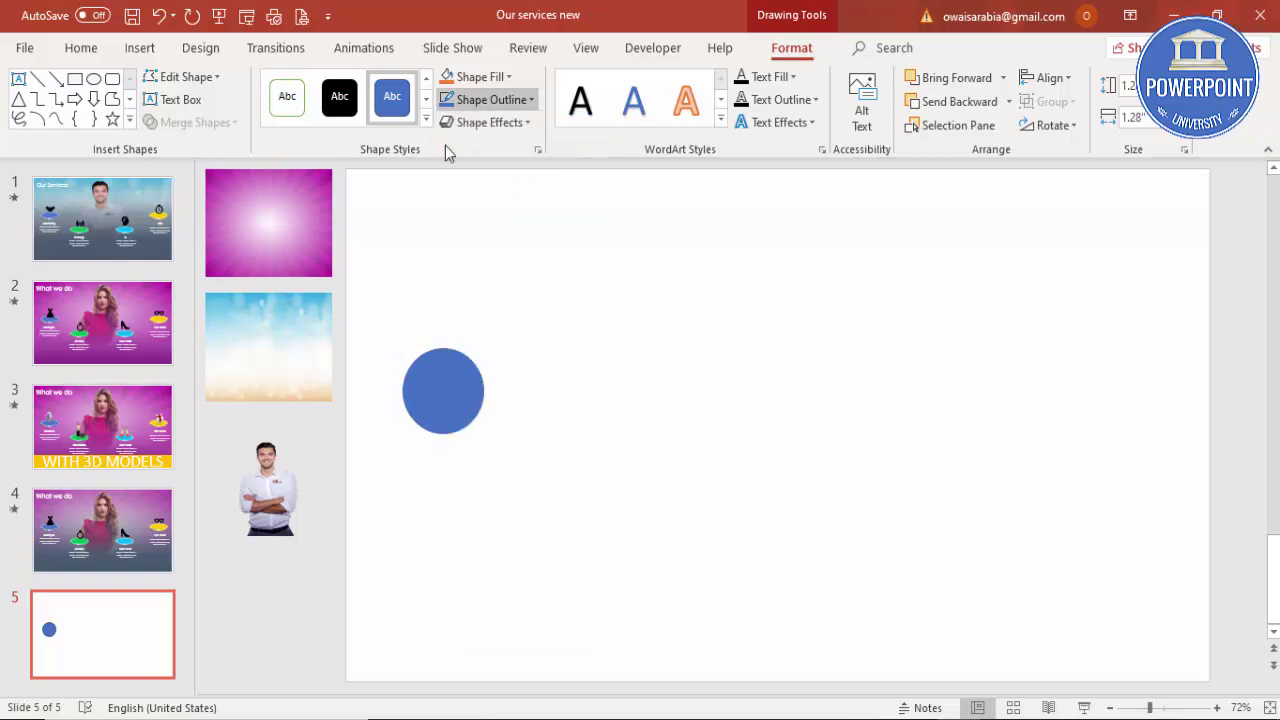
pyautogui.click(485, 77)
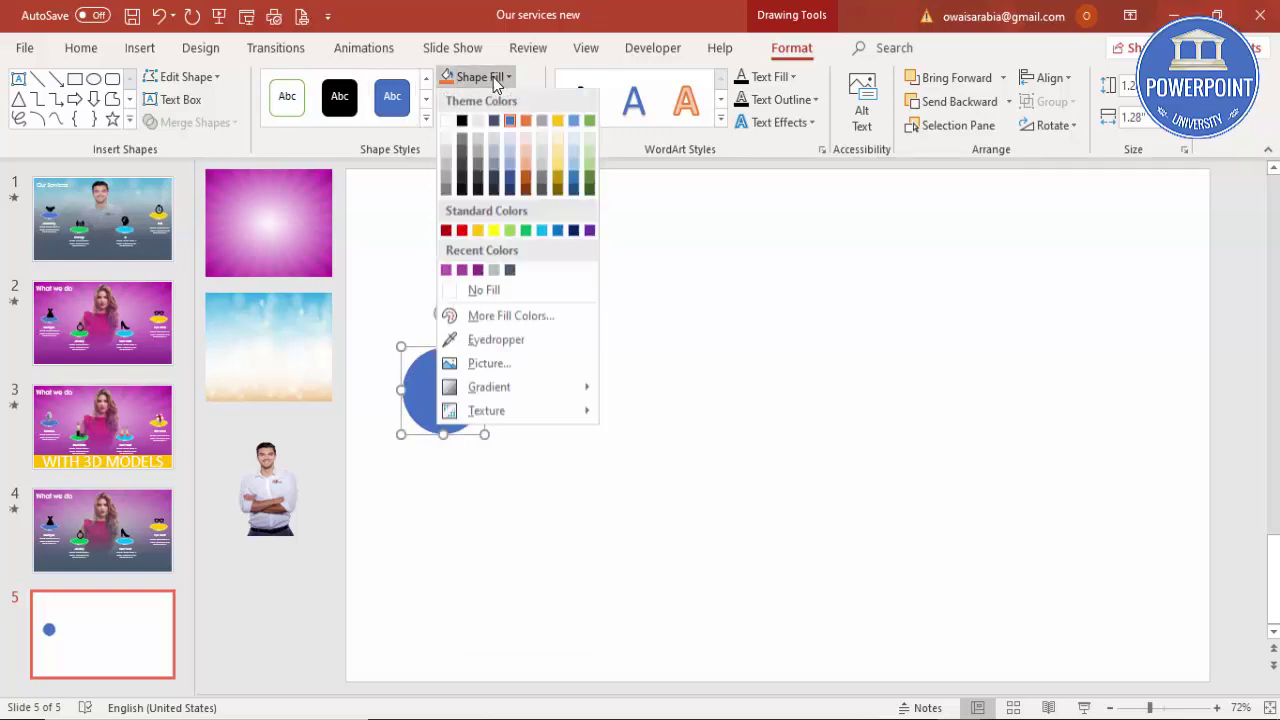
pyautogui.click(510, 231)
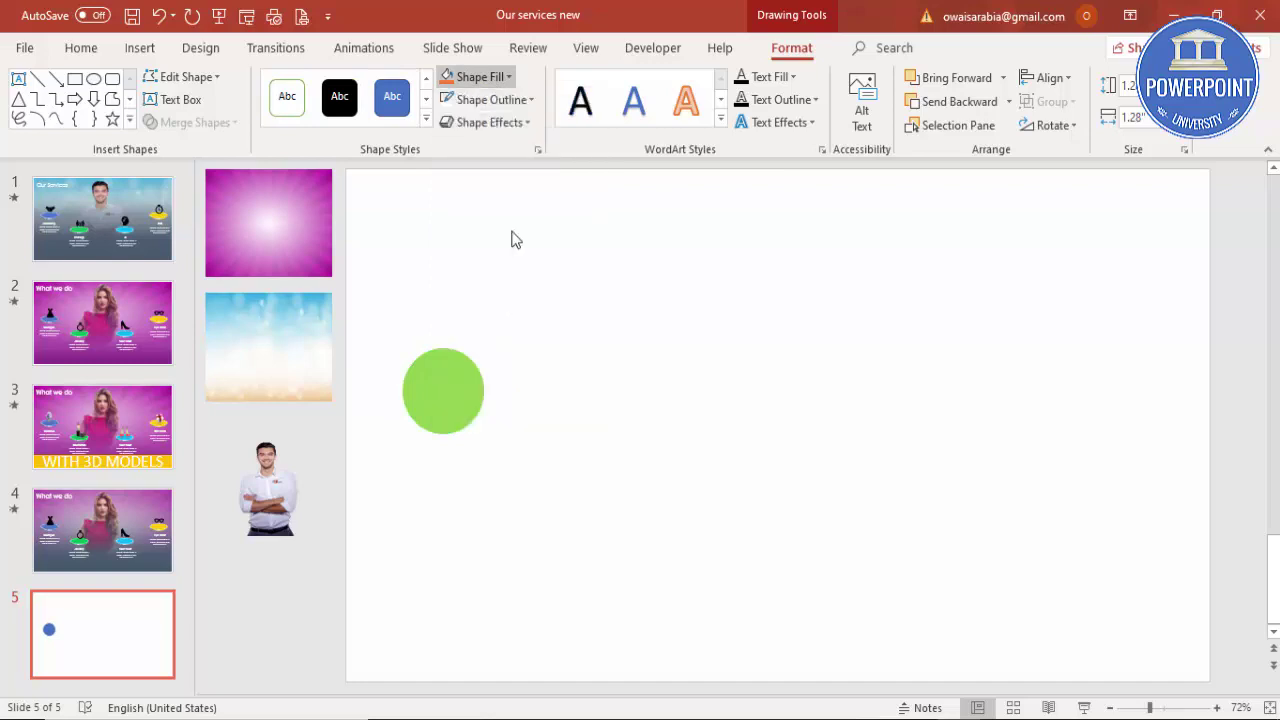
# Tilt the circle with the Off Axis 1: Top 3-D preset and 9 pt depth, then enlarge and reposition it
pyautogui.rightClick(447, 405)
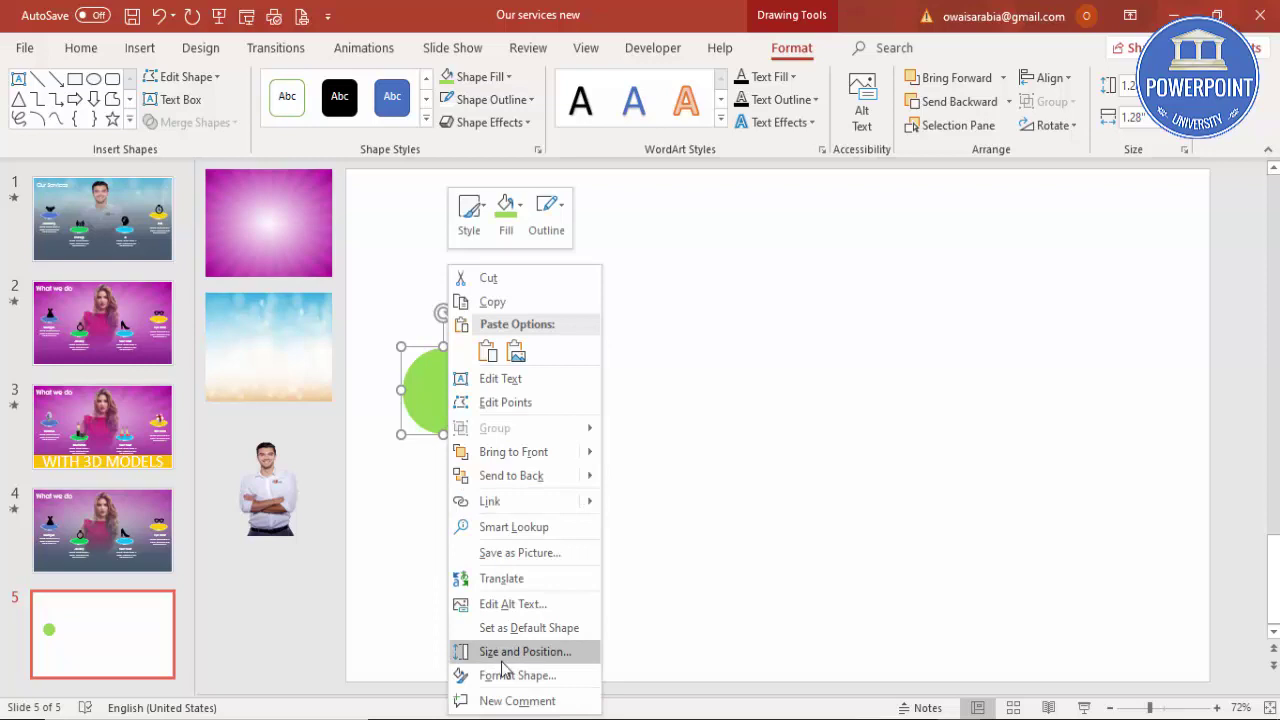
pyautogui.click(522, 686)
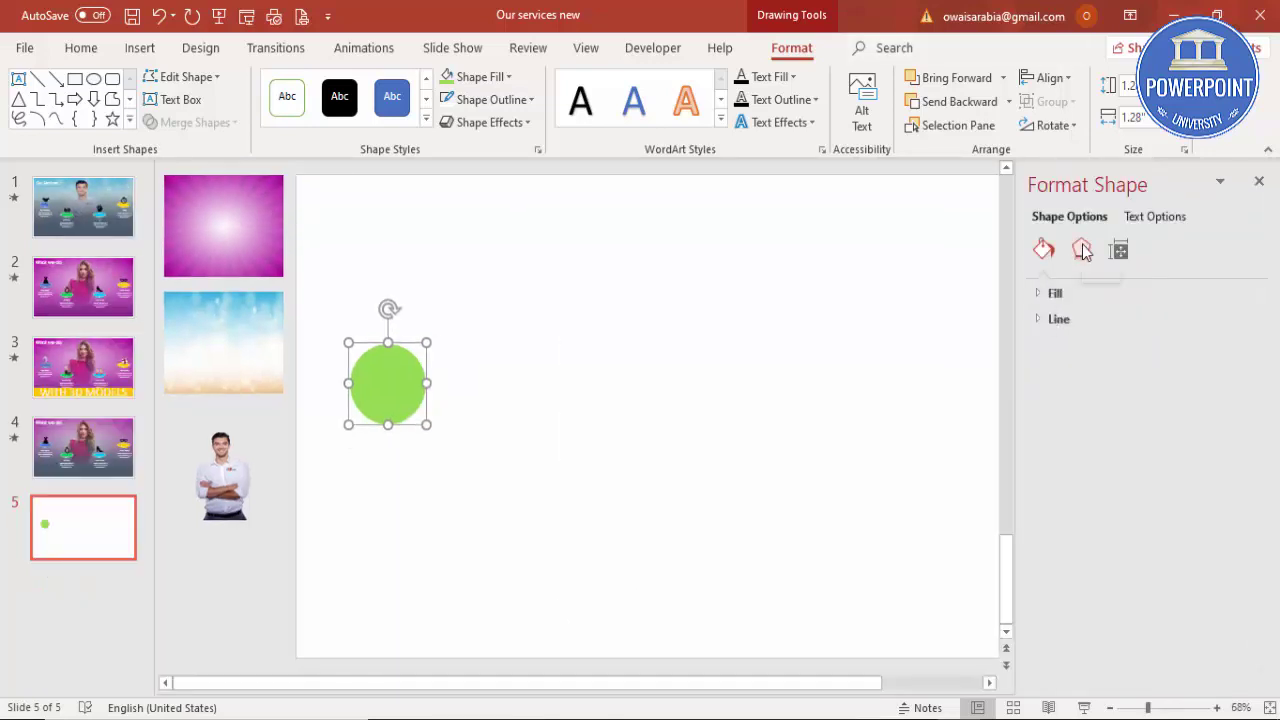
pyautogui.click(1082, 250)
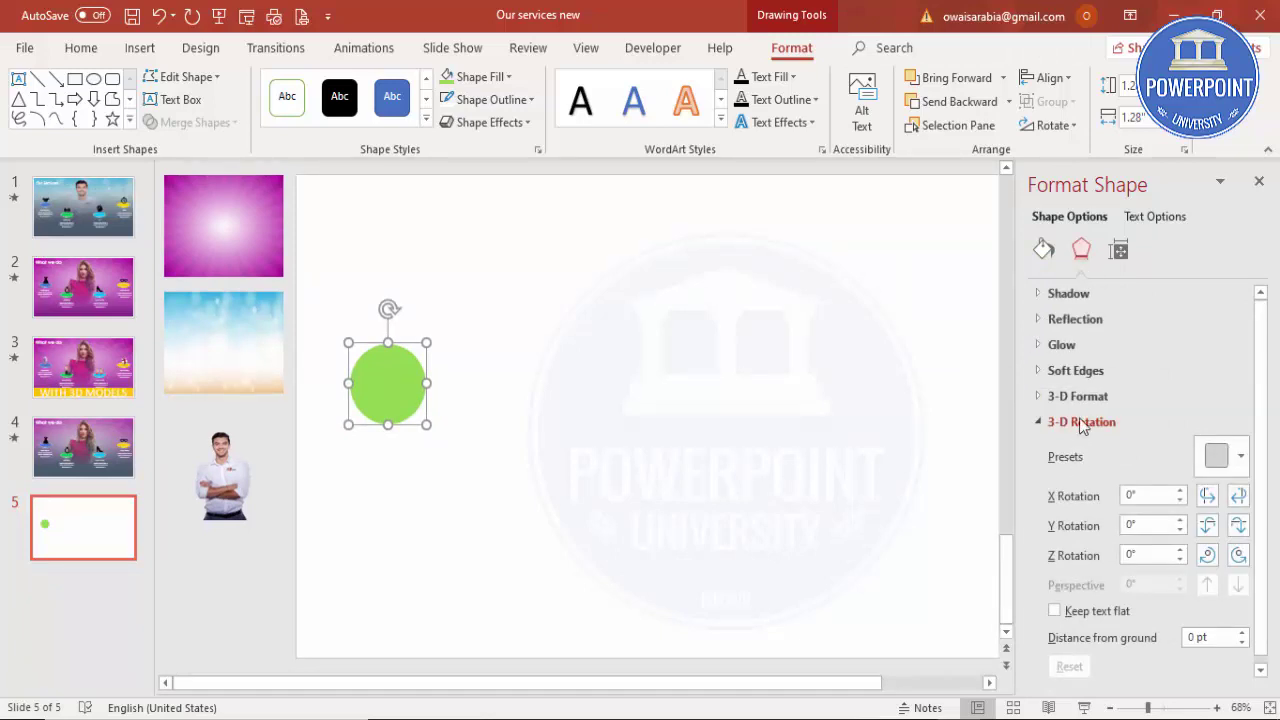
pyautogui.click(1233, 470)
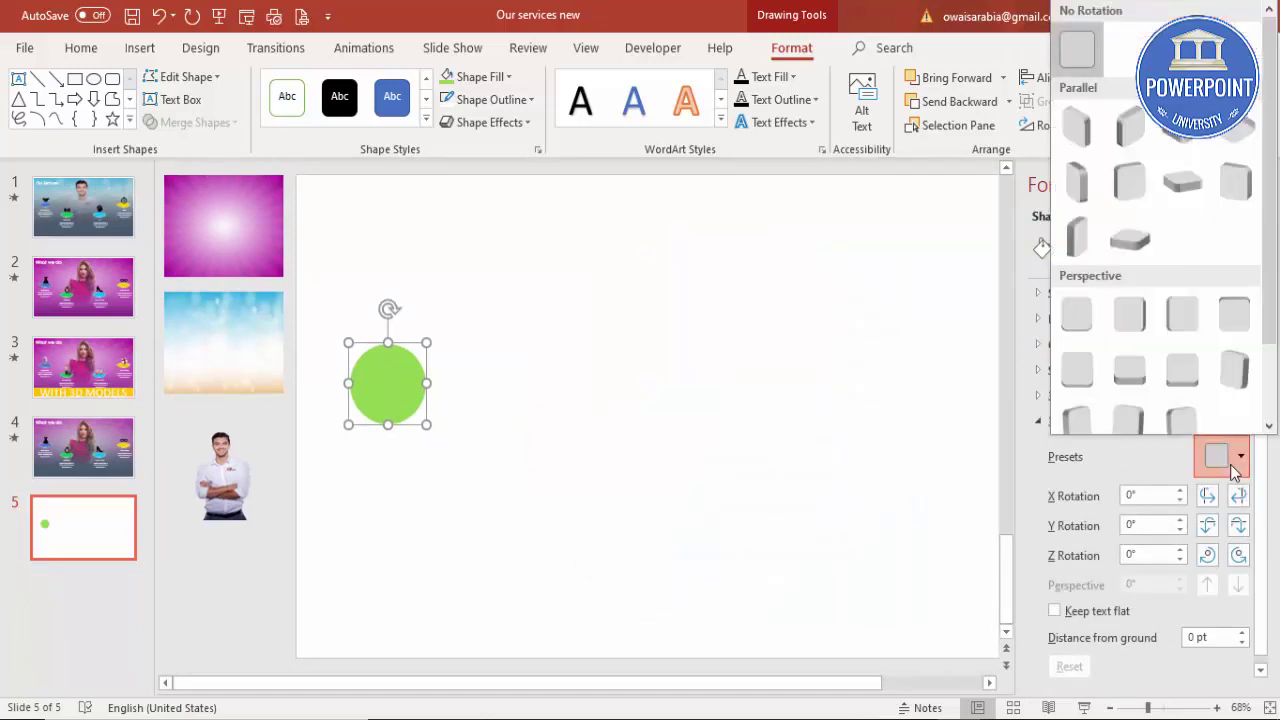
pyautogui.click(1198, 181)
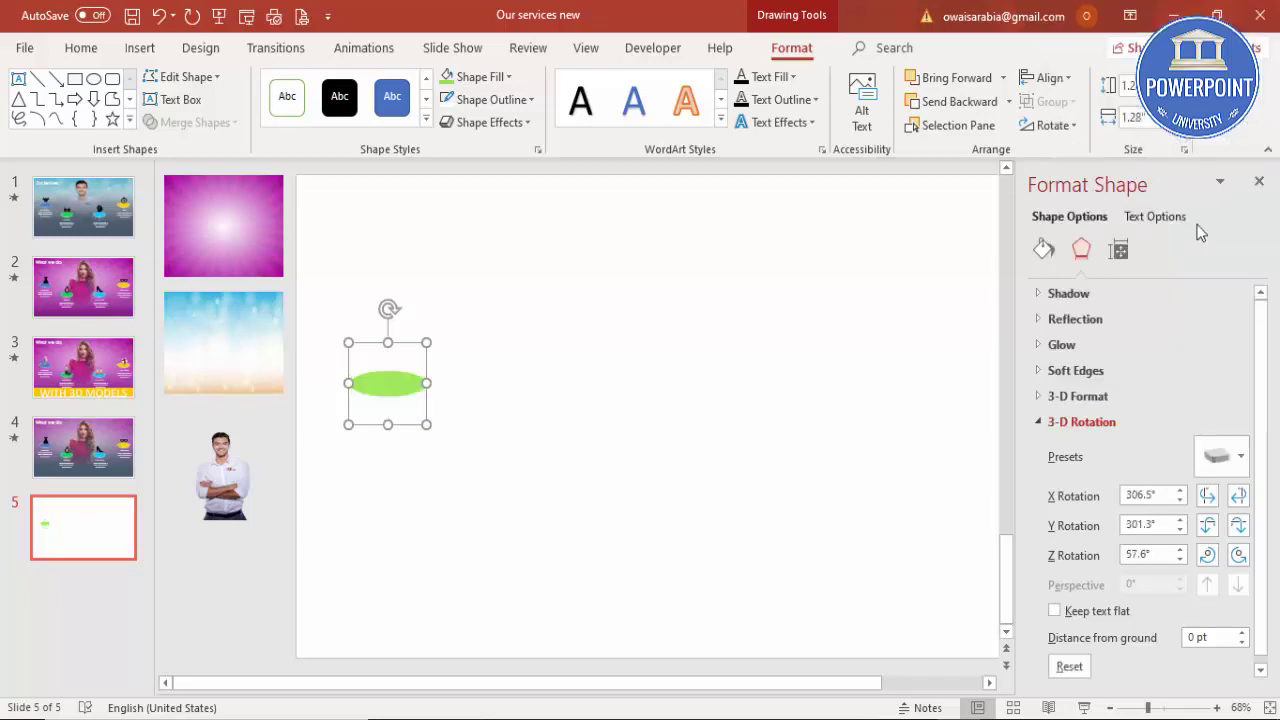
pyautogui.click(1082, 397)
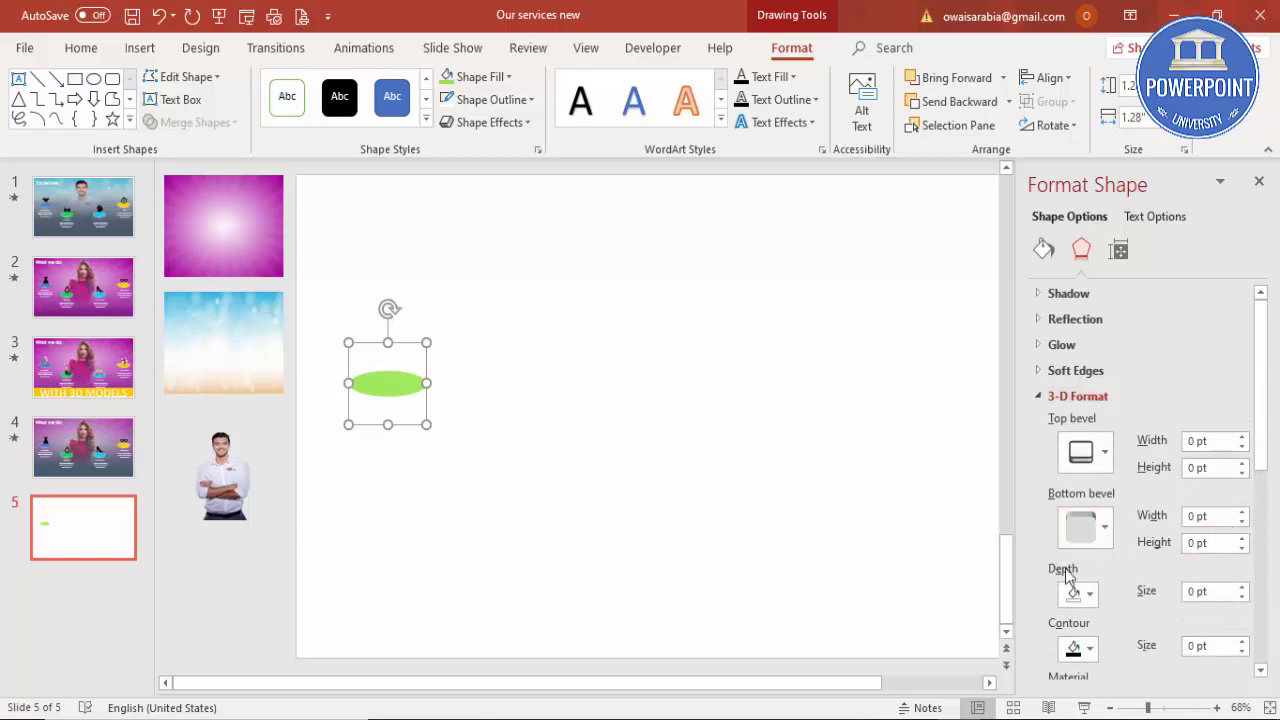
pyautogui.click(1241, 587)
pyautogui.moveTo(426, 425); pyautogui.dragTo(440, 439)
pyautogui.moveTo(395, 386); pyautogui.dragTo(373, 388)
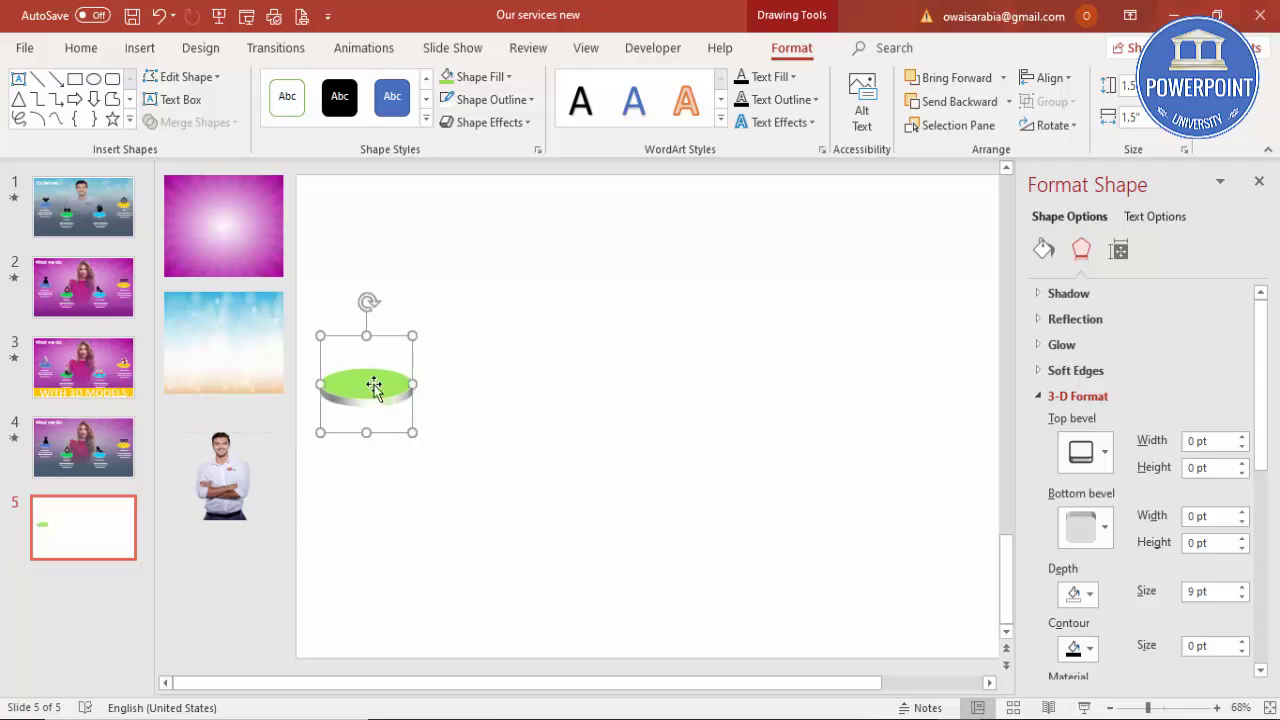
# Set the slide background colour to light grey
pyautogui.click(502, 345)
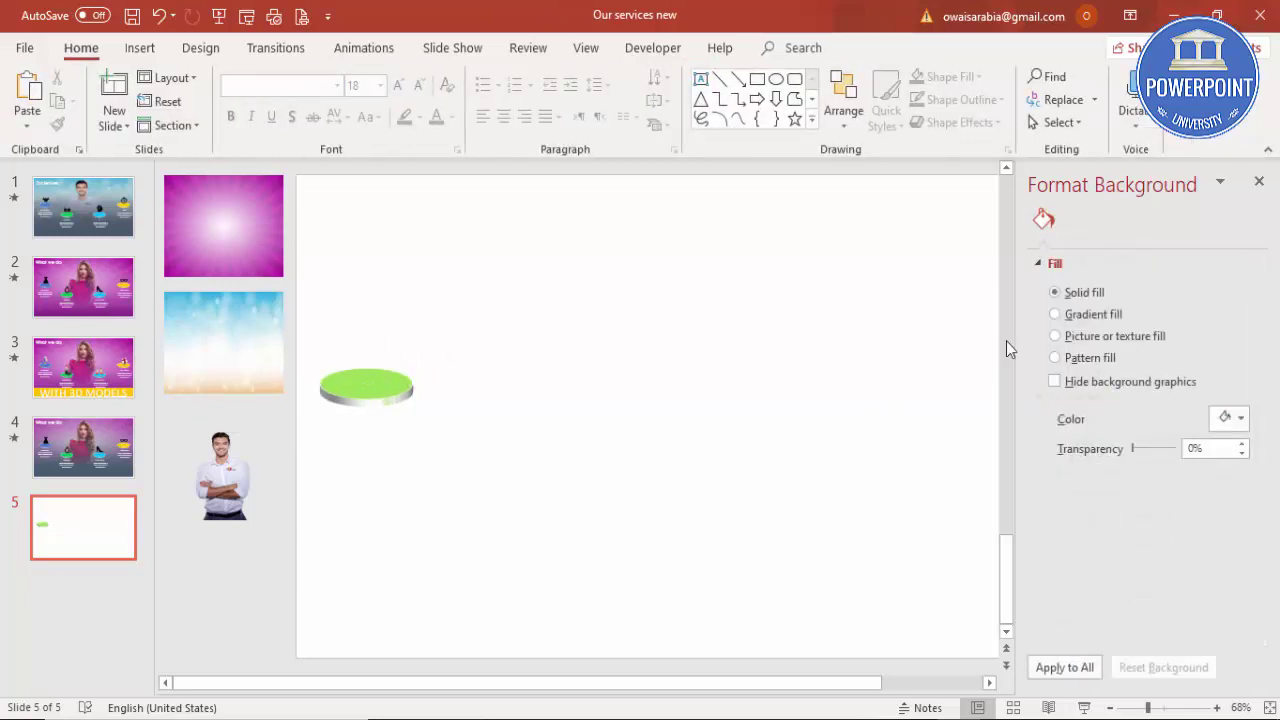
pyautogui.click(1230, 418)
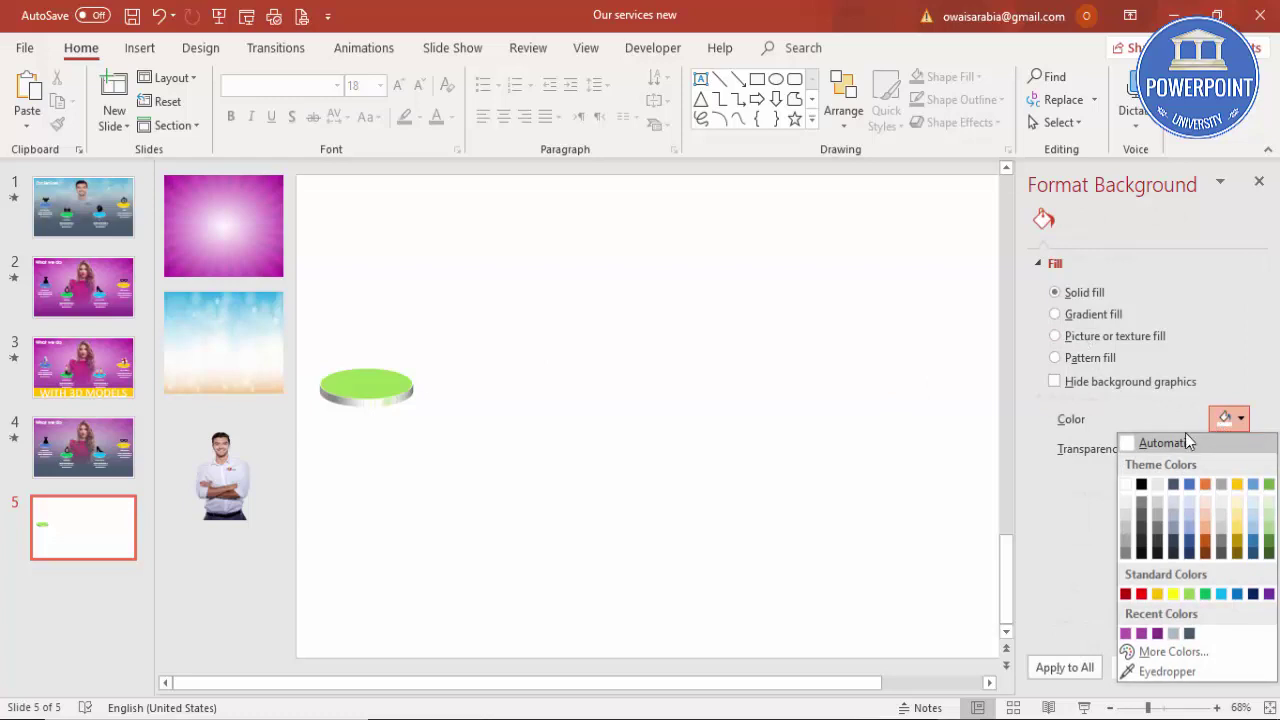
pyautogui.click(1127, 520)
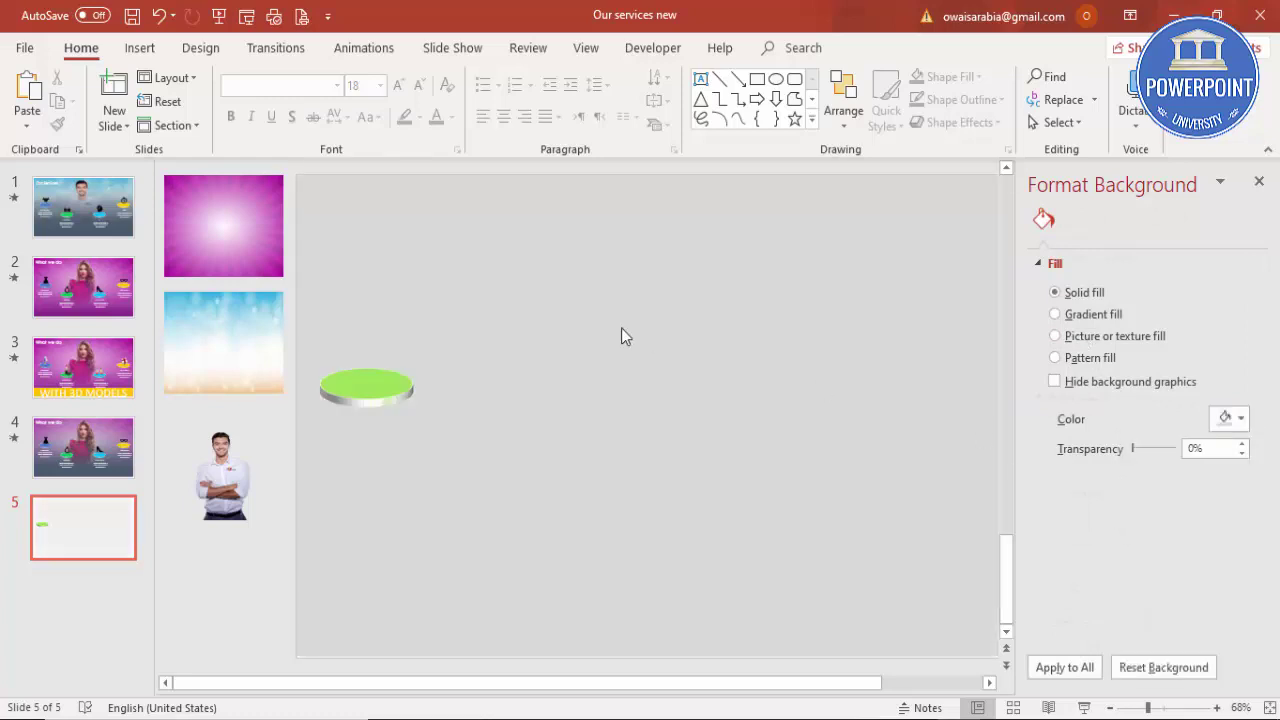
# Duplicate the green disc into four copies arranged in an alternating high-low row
pyautogui.click(365, 393)
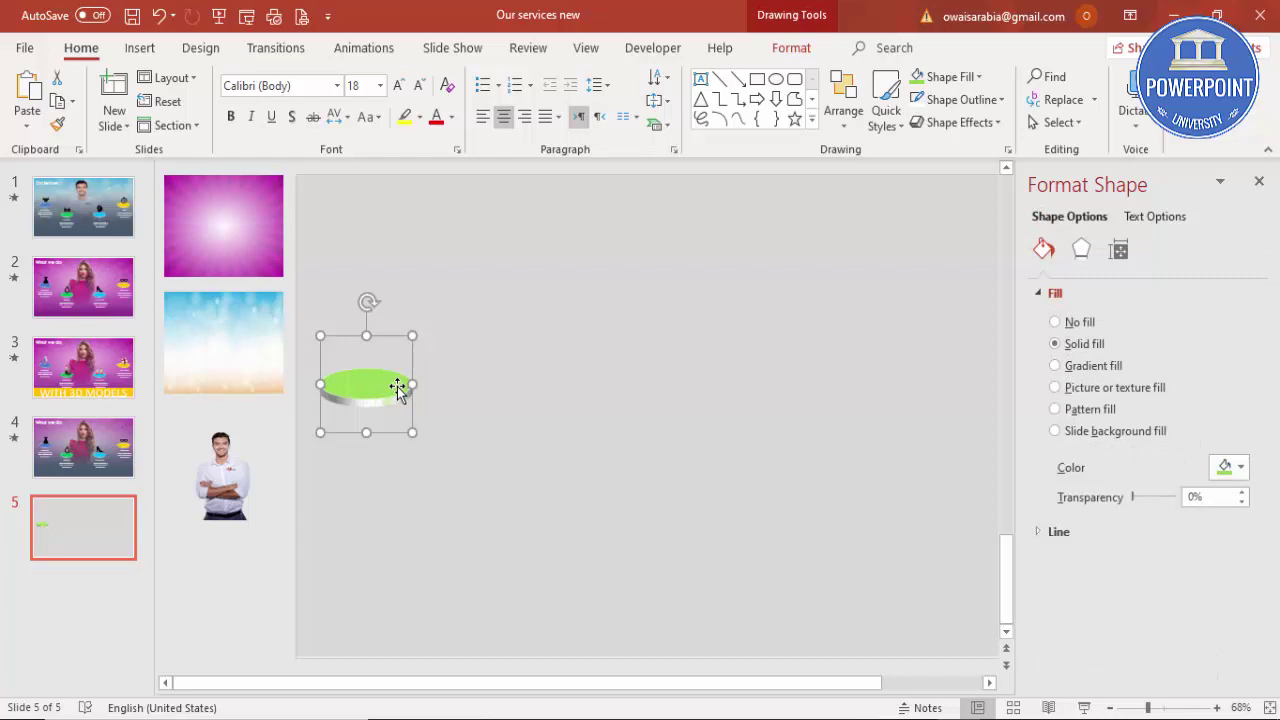
pyautogui.hotkey('ctrl', 'z')
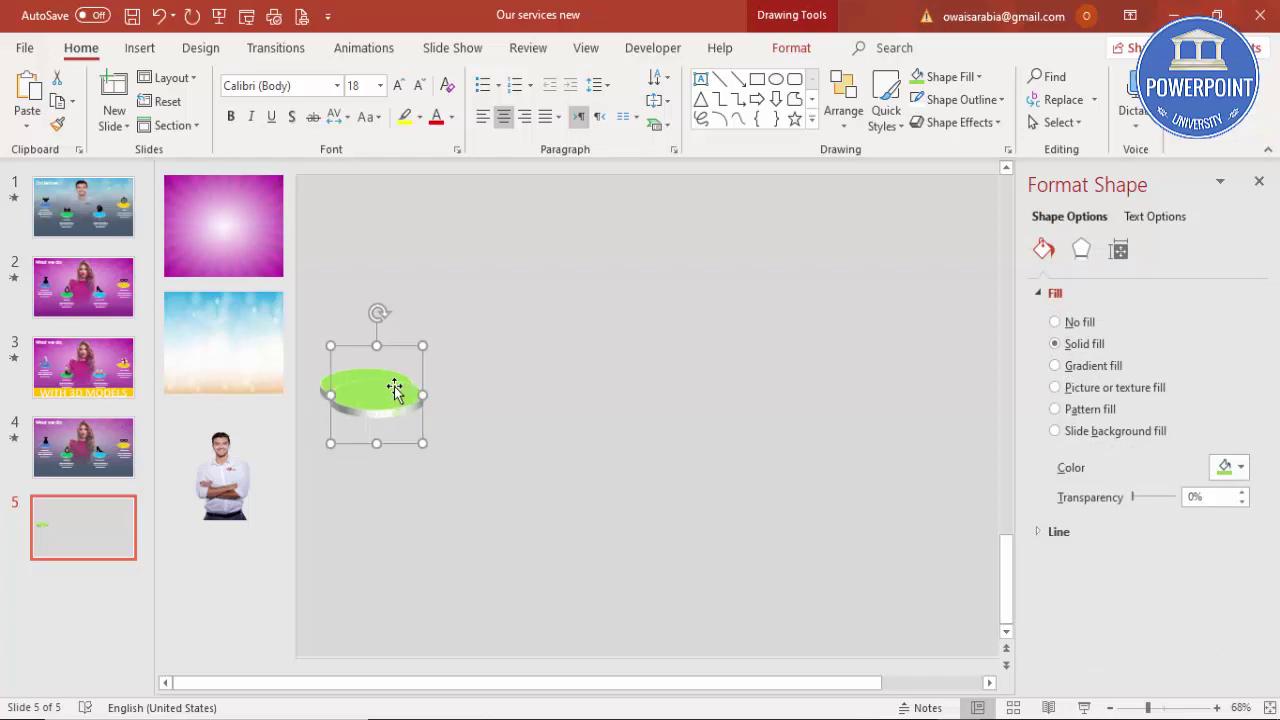
pyautogui.moveTo(395, 390); pyautogui.dragTo(567, 456)
pyautogui.hotkey('ctrl', 'd')
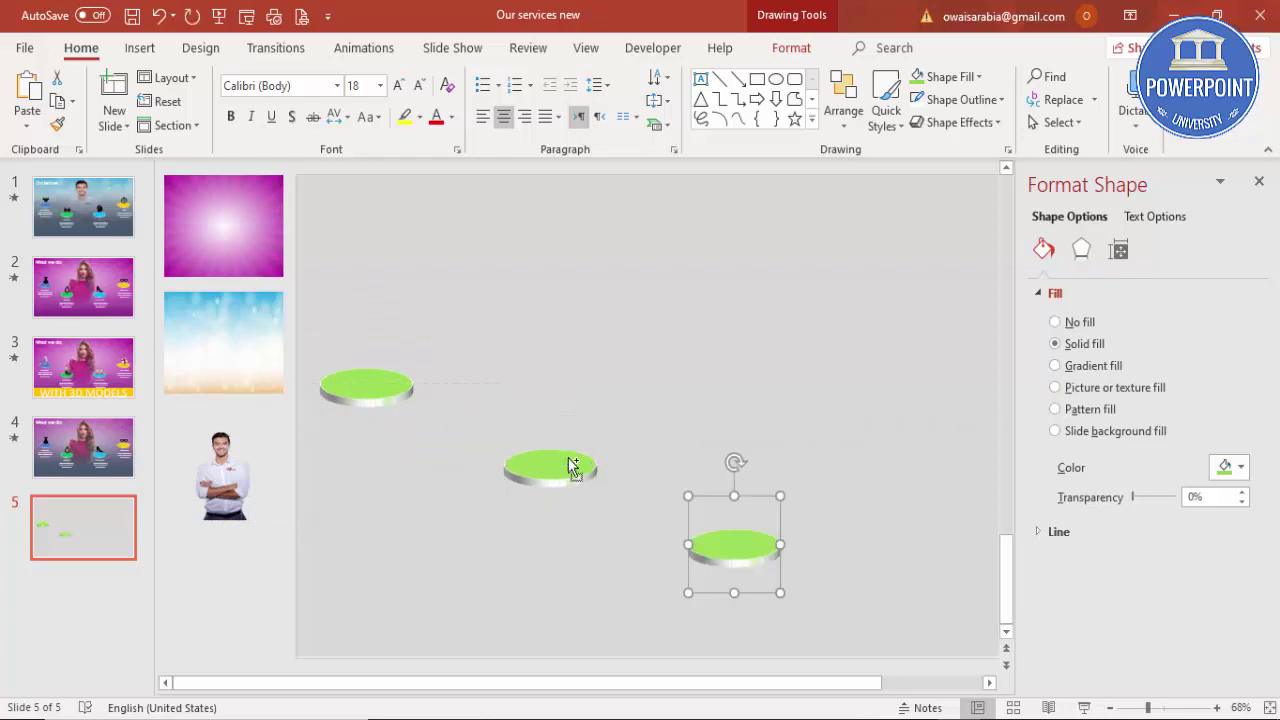
pyautogui.moveTo(748, 541); pyautogui.dragTo(821, 462)
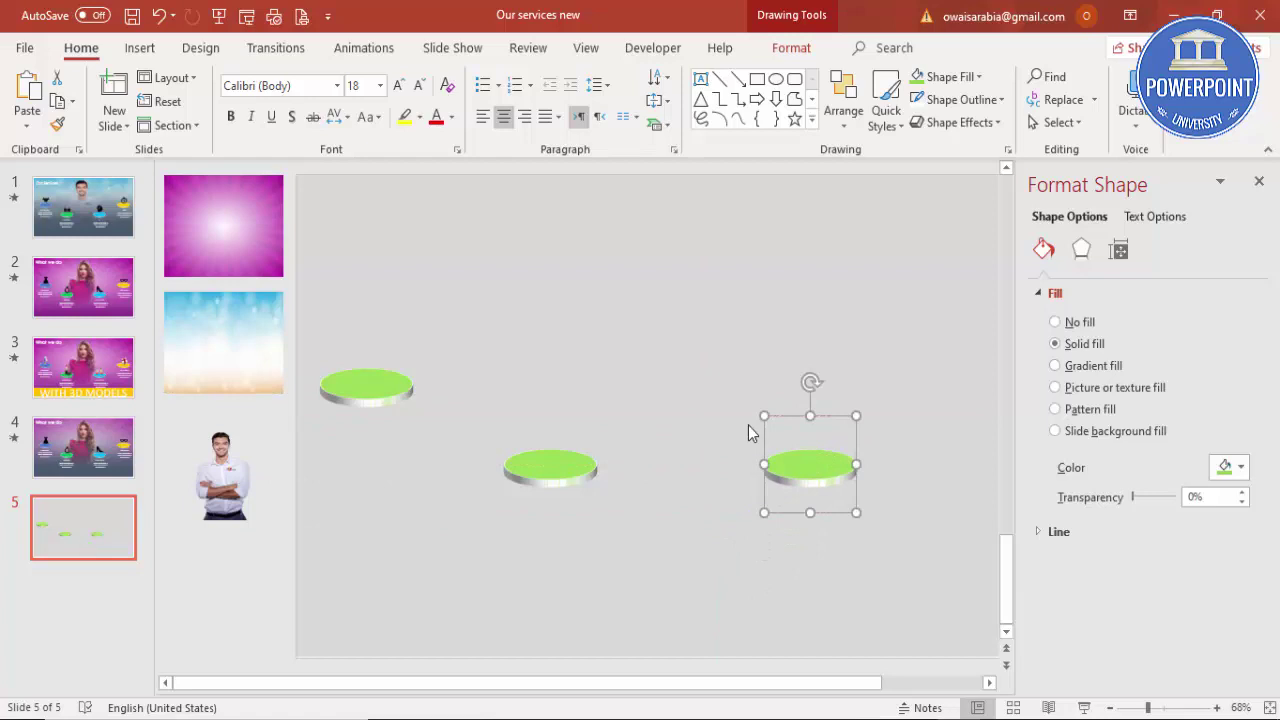
pyautogui.hotkey('ctrl', 'd')
pyautogui.moveTo(939, 459); pyautogui.dragTo(920, 385)
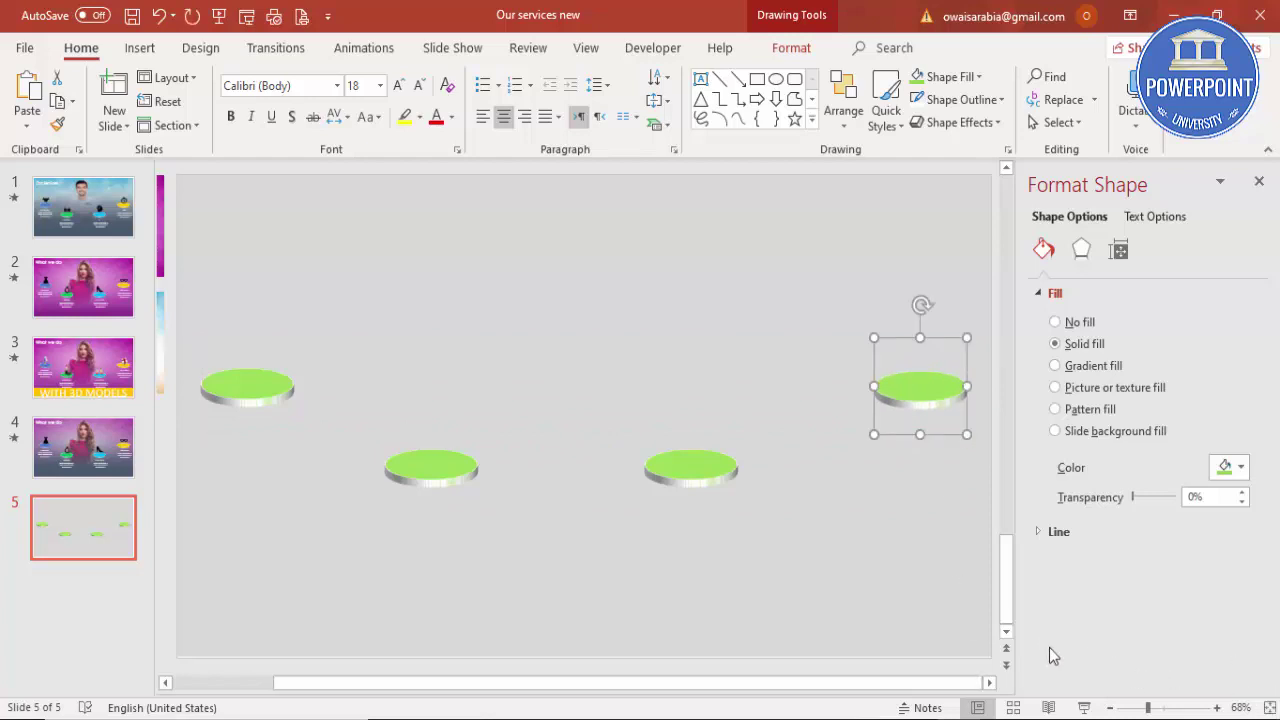
# Fill the second disc light blue
pyautogui.click(923, 609)
pyautogui.click(432, 473)
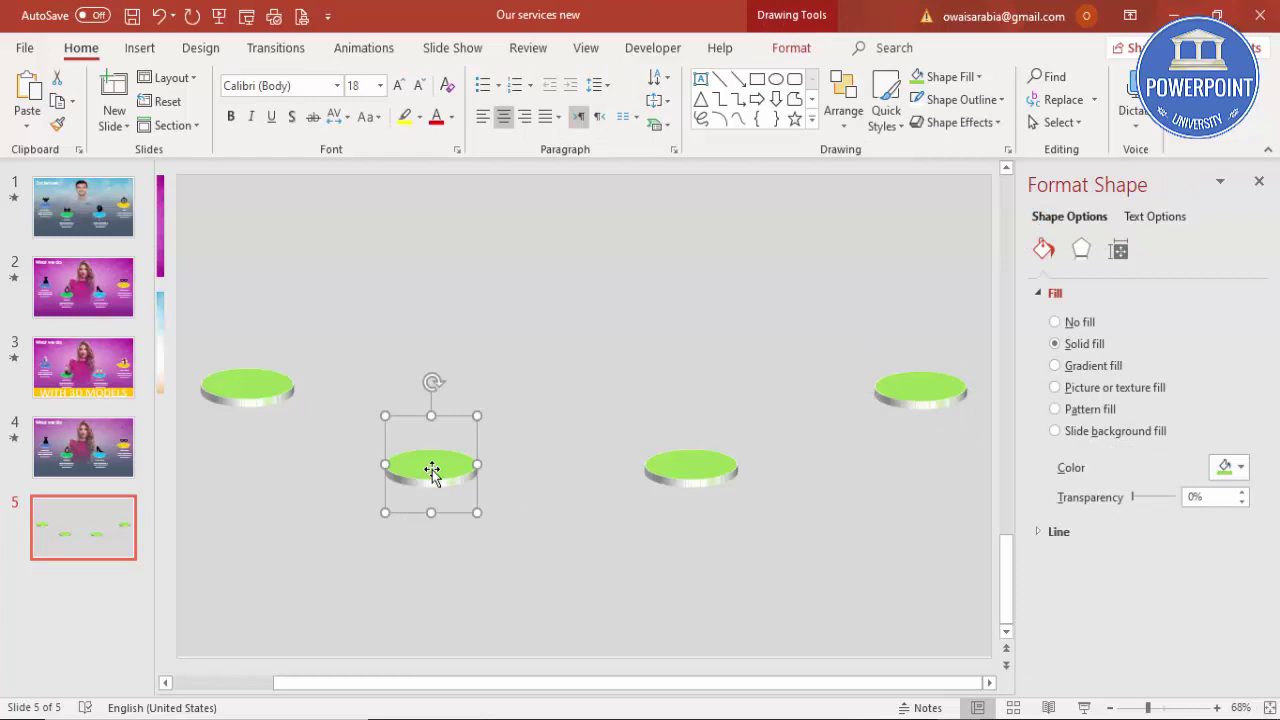
pyautogui.click(794, 49)
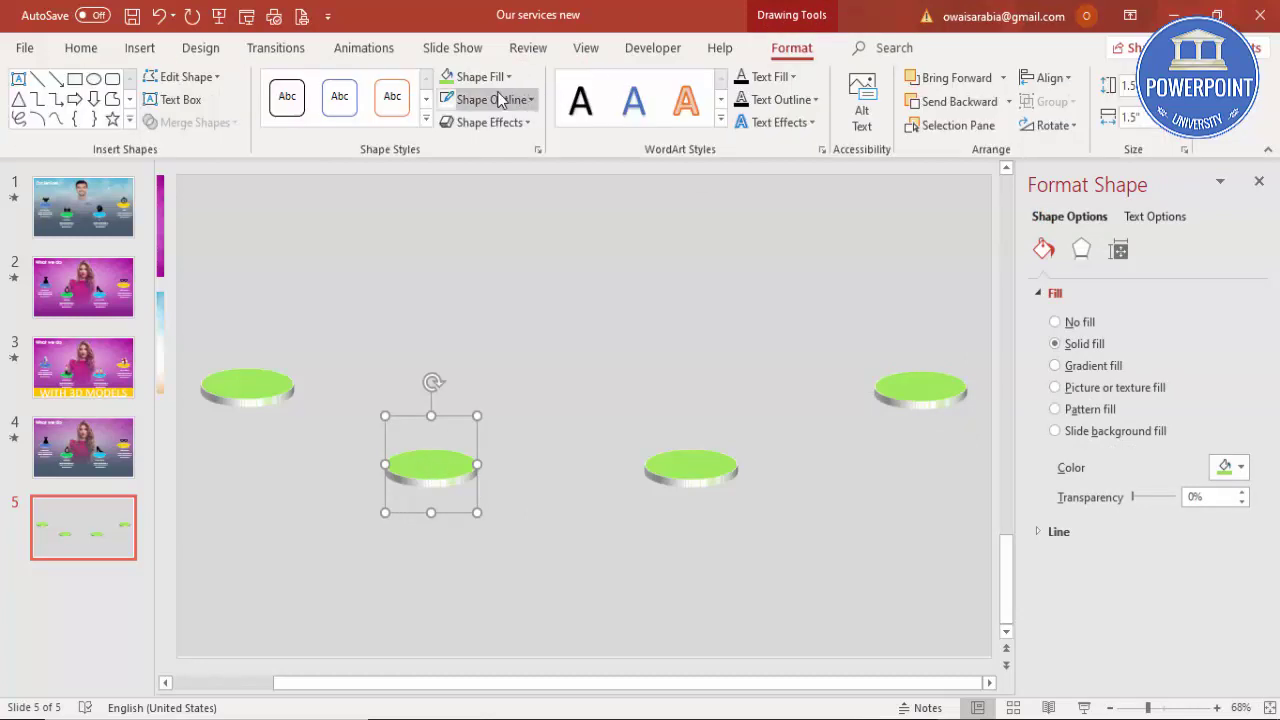
pyautogui.click(484, 78)
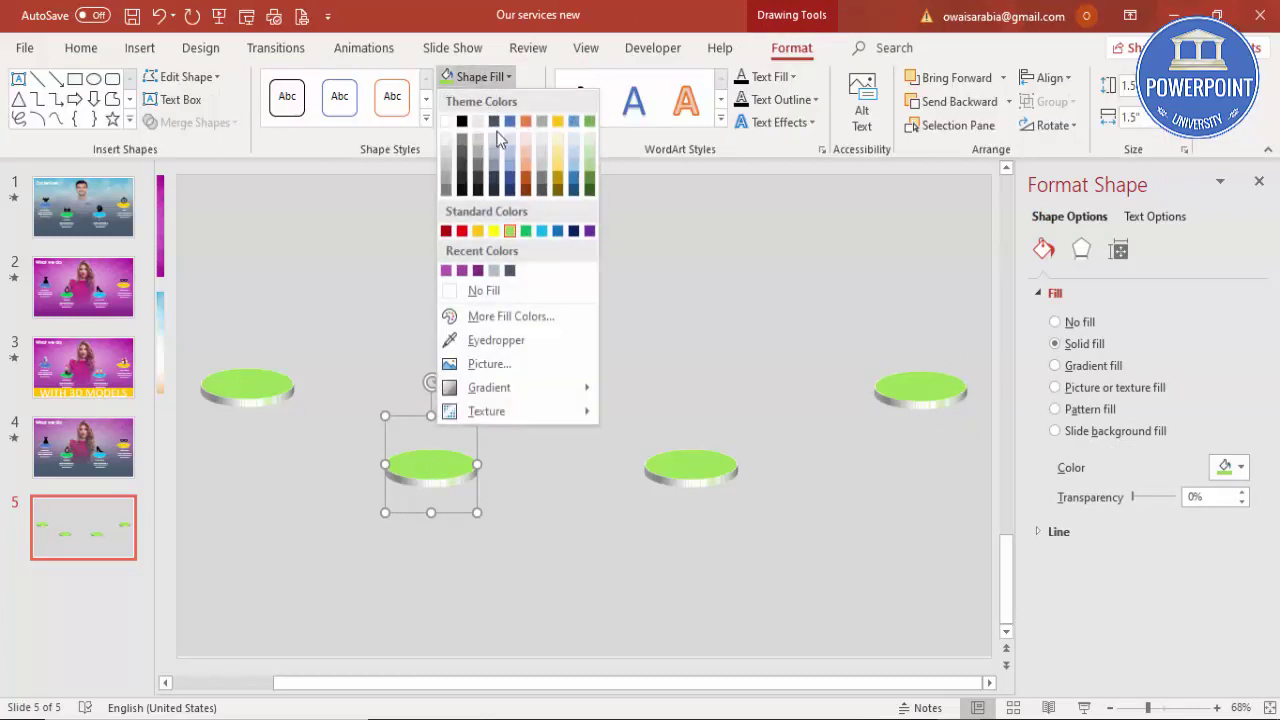
pyautogui.click(542, 231)
# Fill the third disc dark red and the fourth disc purple
pyautogui.click(686, 470)
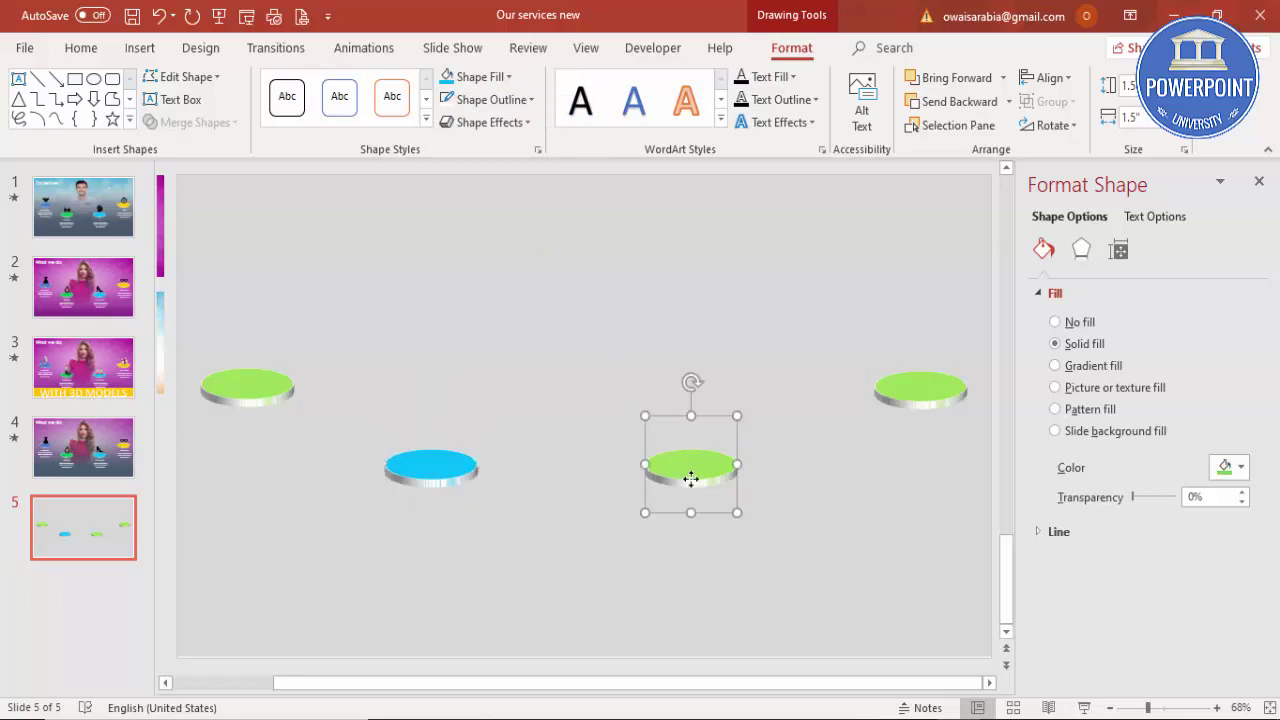
pyautogui.click(484, 78)
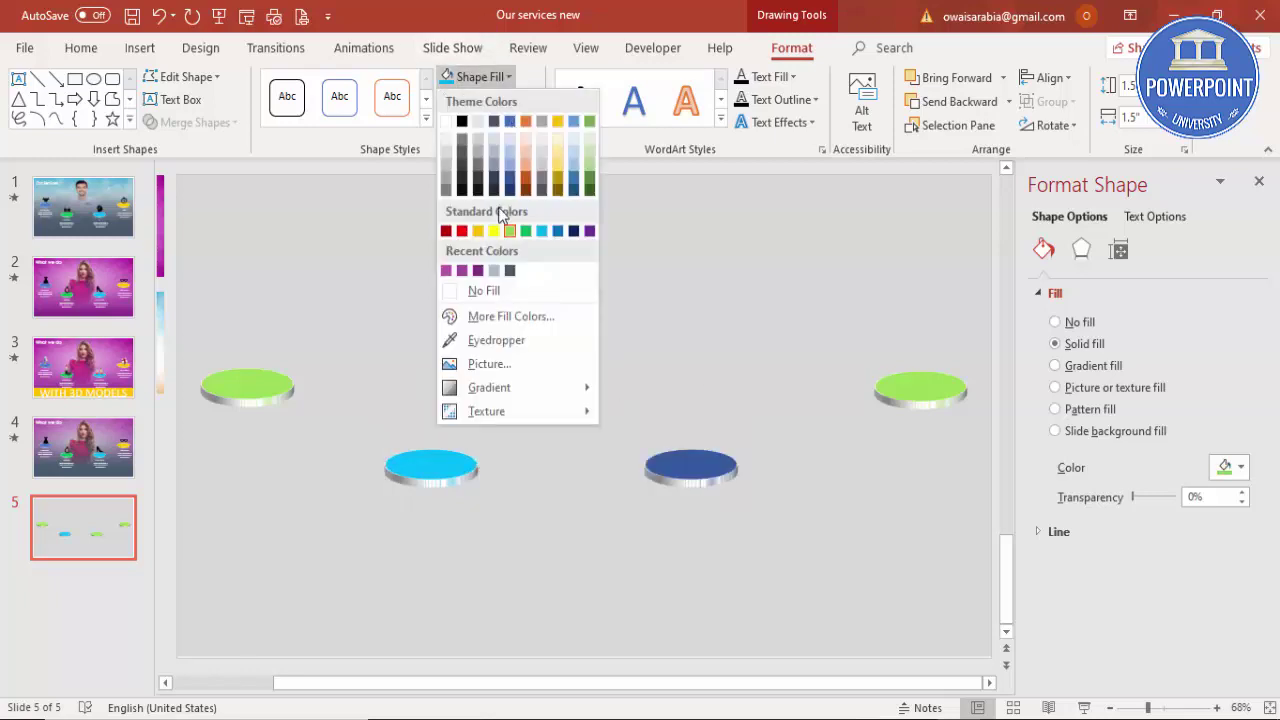
pyautogui.click(447, 232)
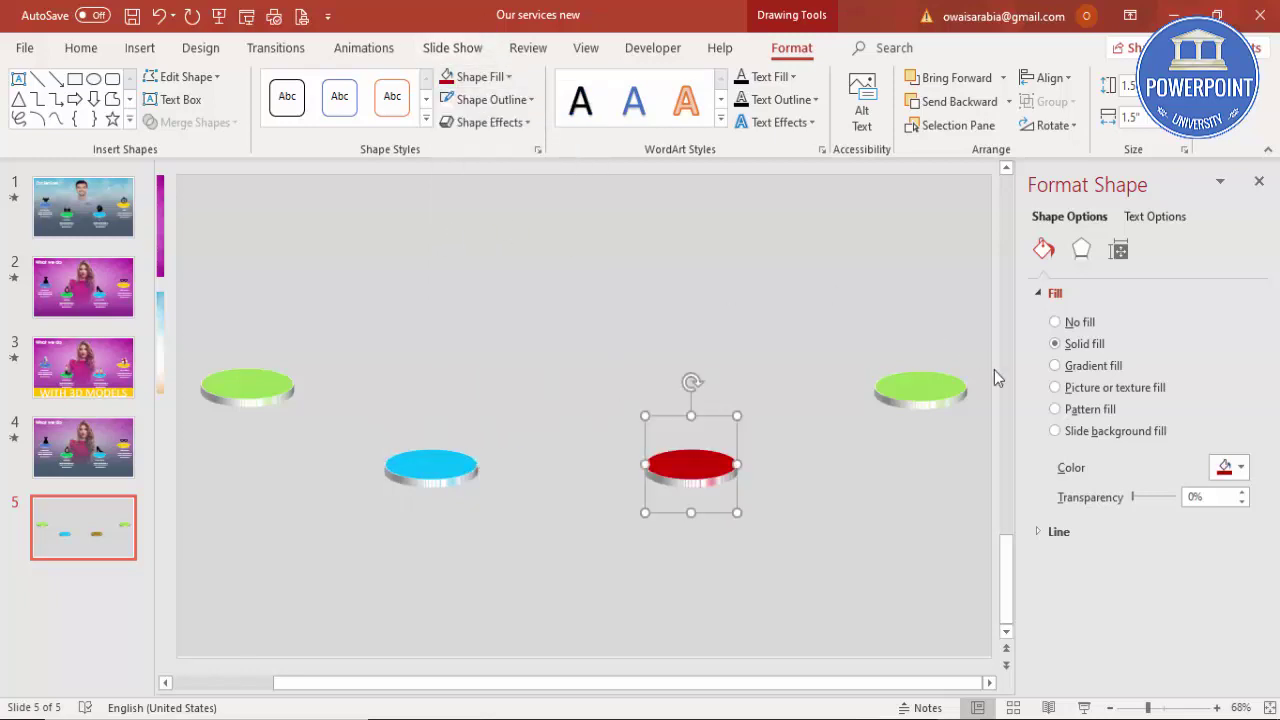
pyautogui.click(934, 399)
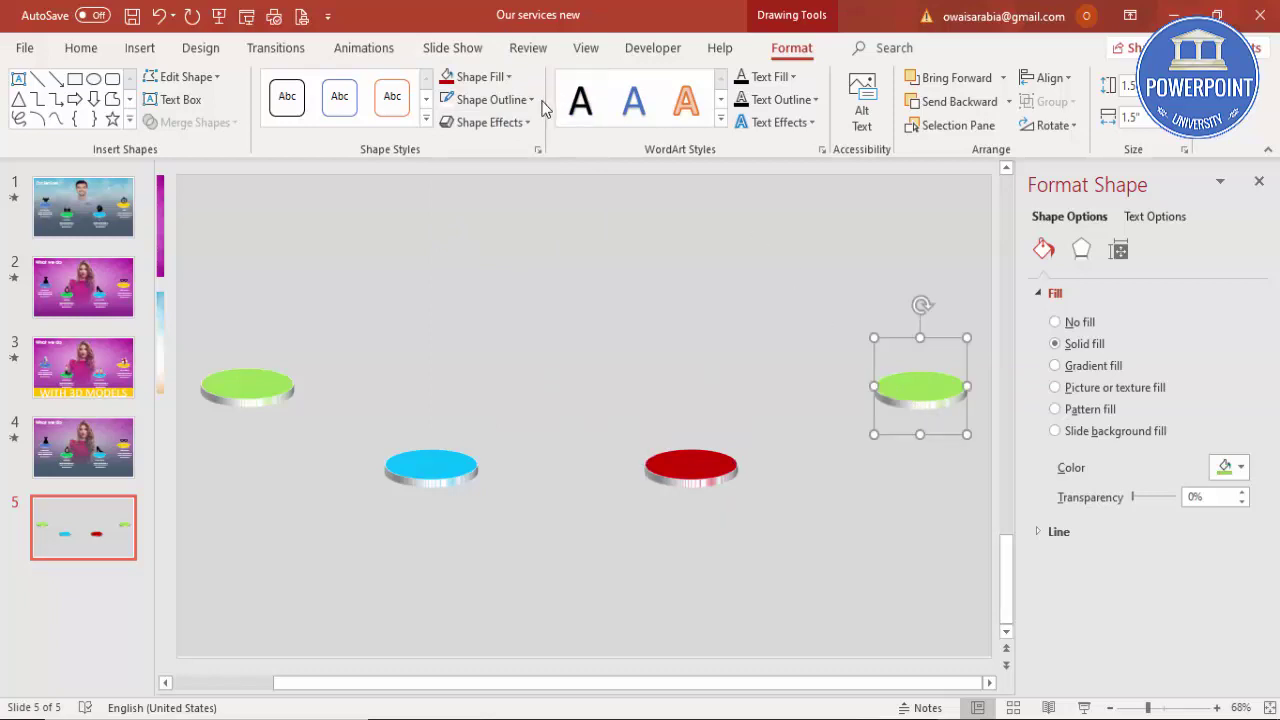
pyautogui.click(481, 77)
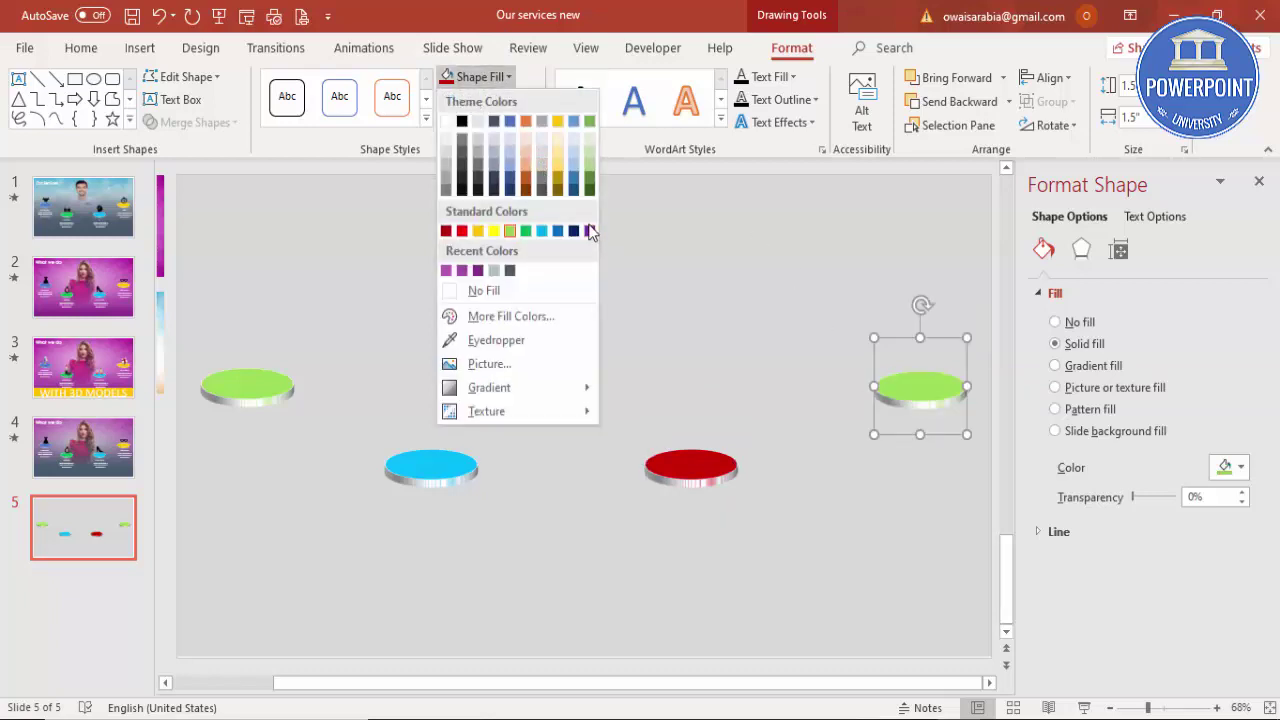
pyautogui.click(590, 232)
pyautogui.click(535, 313)
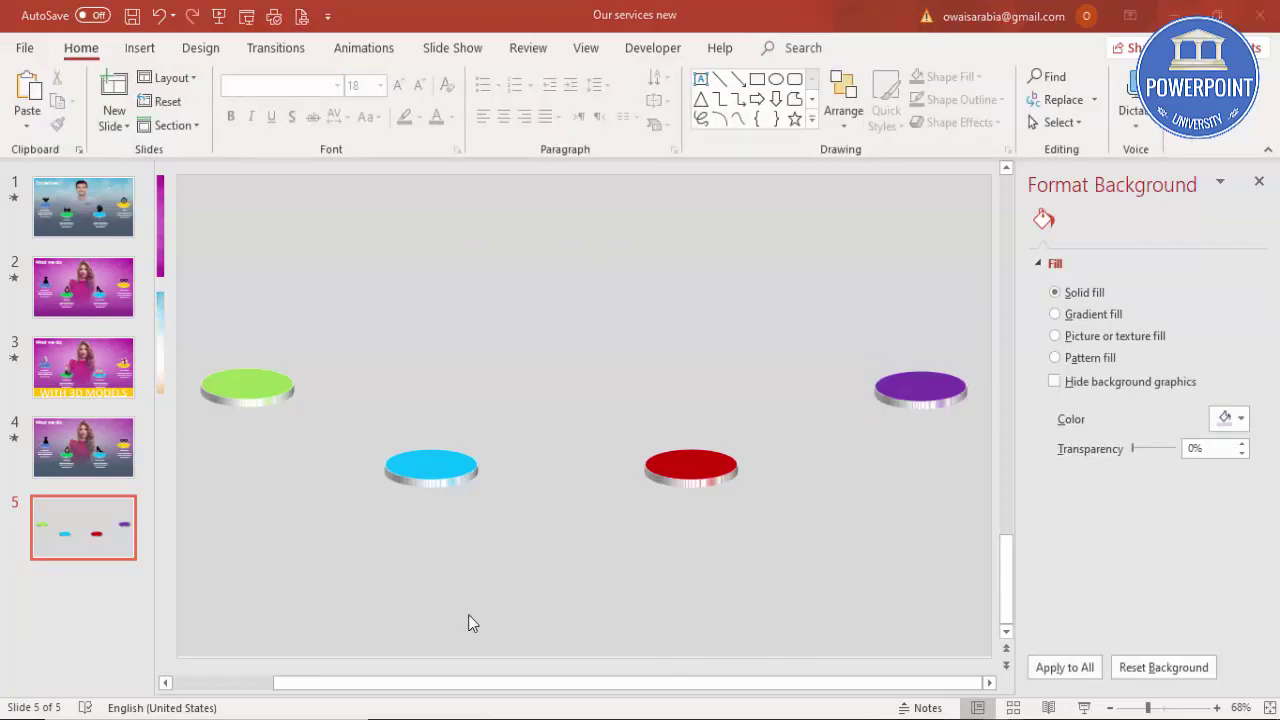
# Place the blue bokeh picture over the slide and stretch it to the full slide width
pyautogui.click(237, 683)
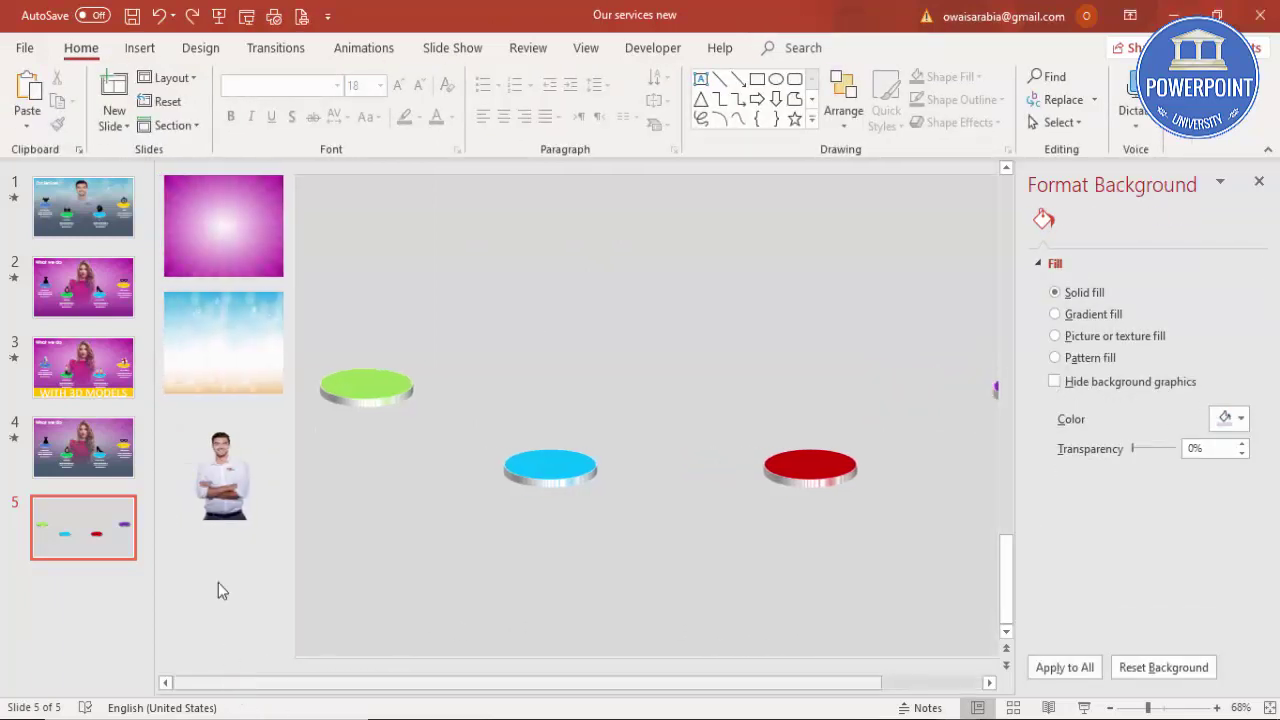
pyautogui.click(226, 376)
pyautogui.moveTo(228, 376); pyautogui.dragTo(965, 660)
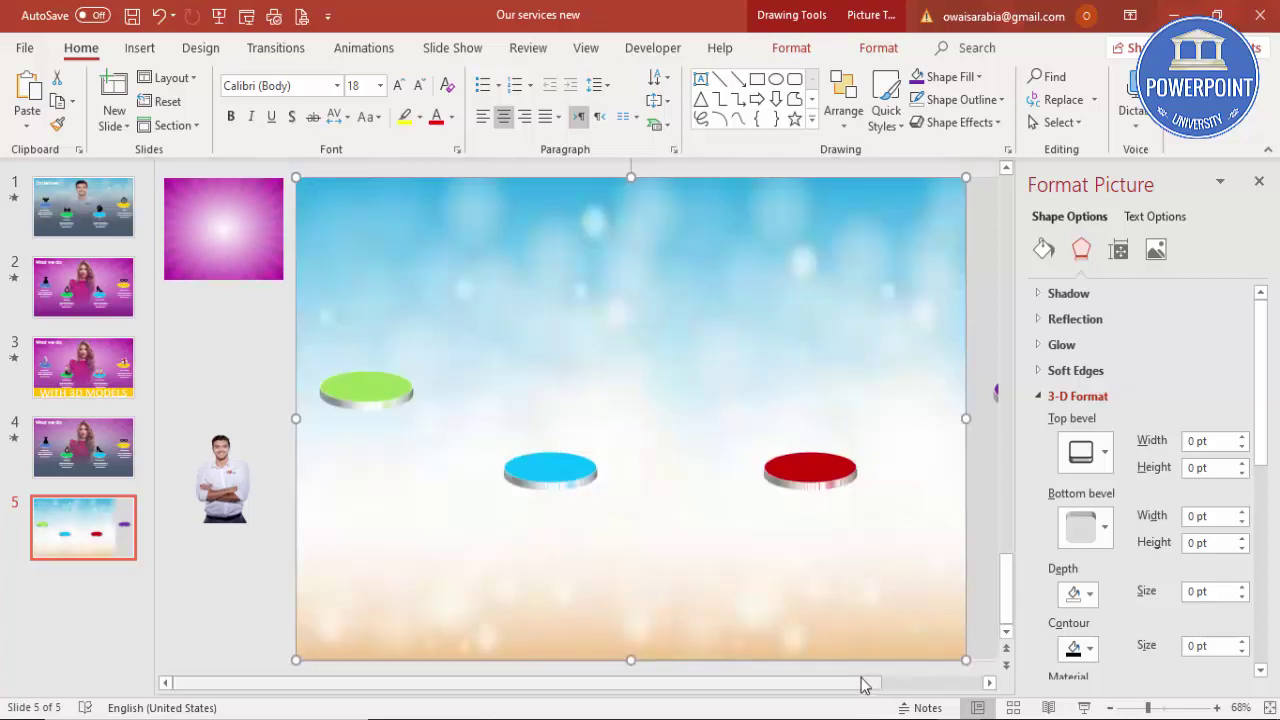
pyautogui.moveTo(865, 687); pyautogui.dragTo(967, 688)
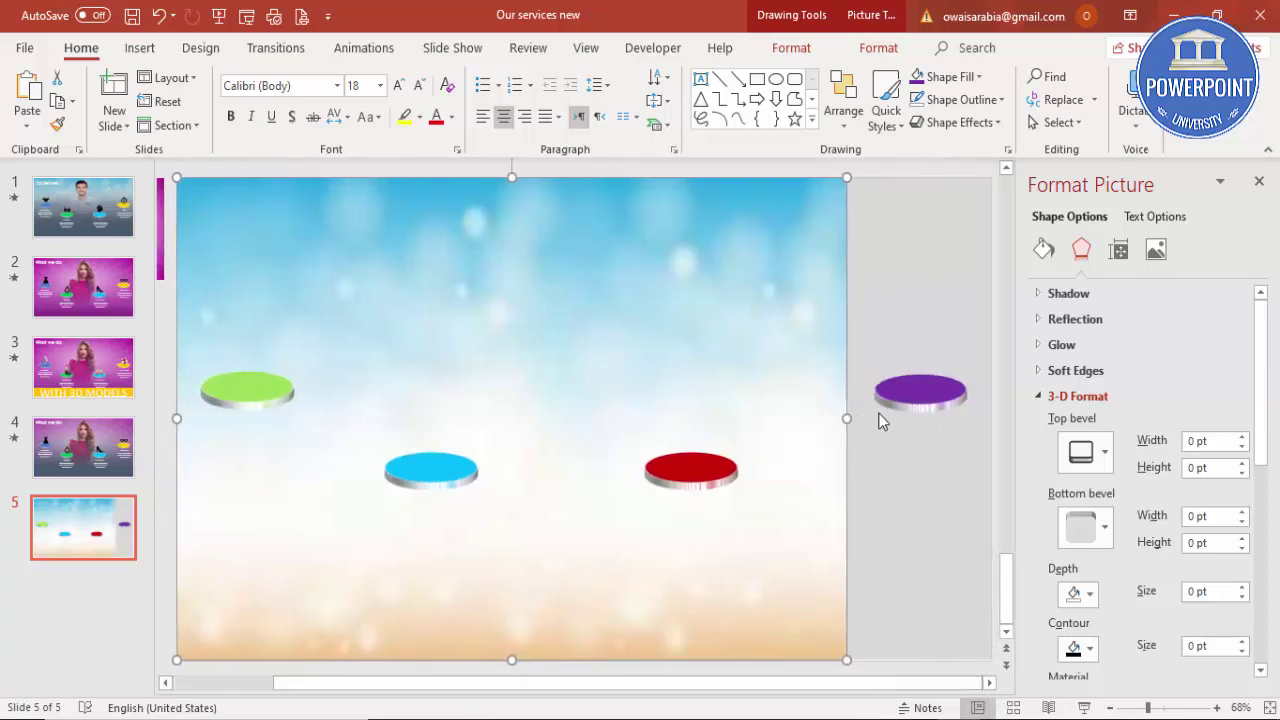
pyautogui.moveTo(847, 418); pyautogui.dragTo(990, 450)
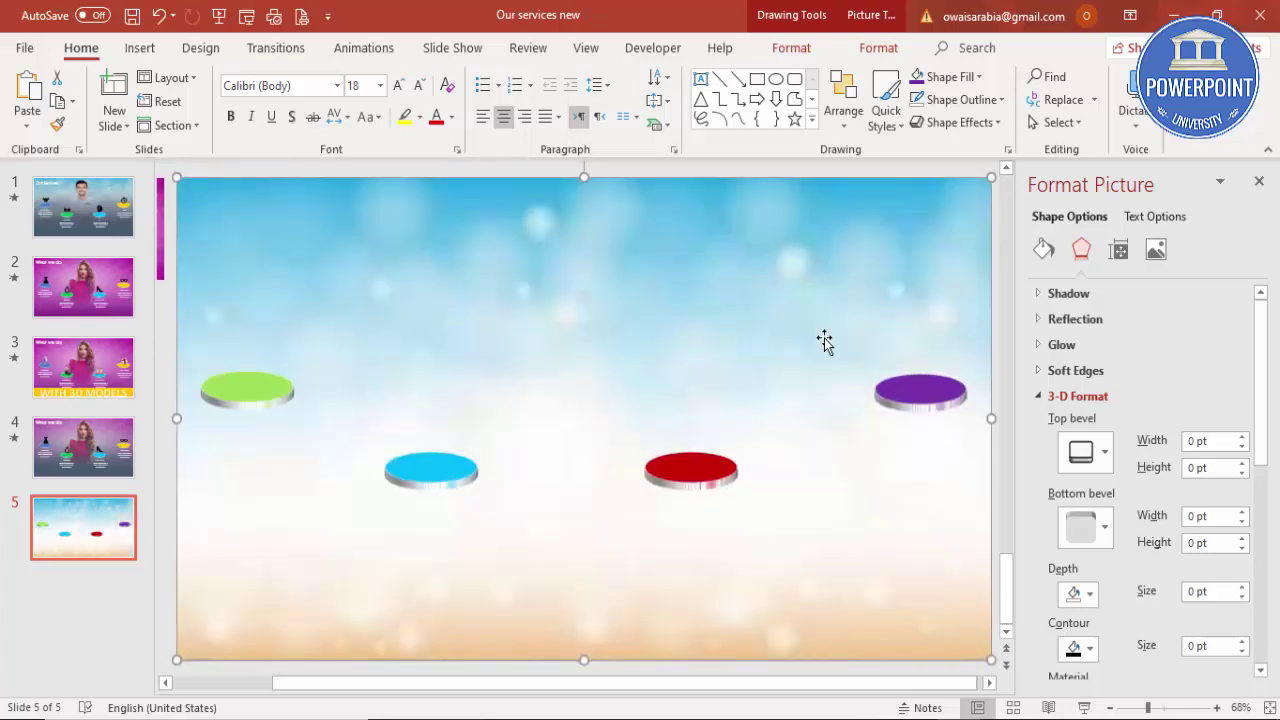
# Set the bokeh picture's fill transparency to 32%
pyautogui.click(1040, 249)
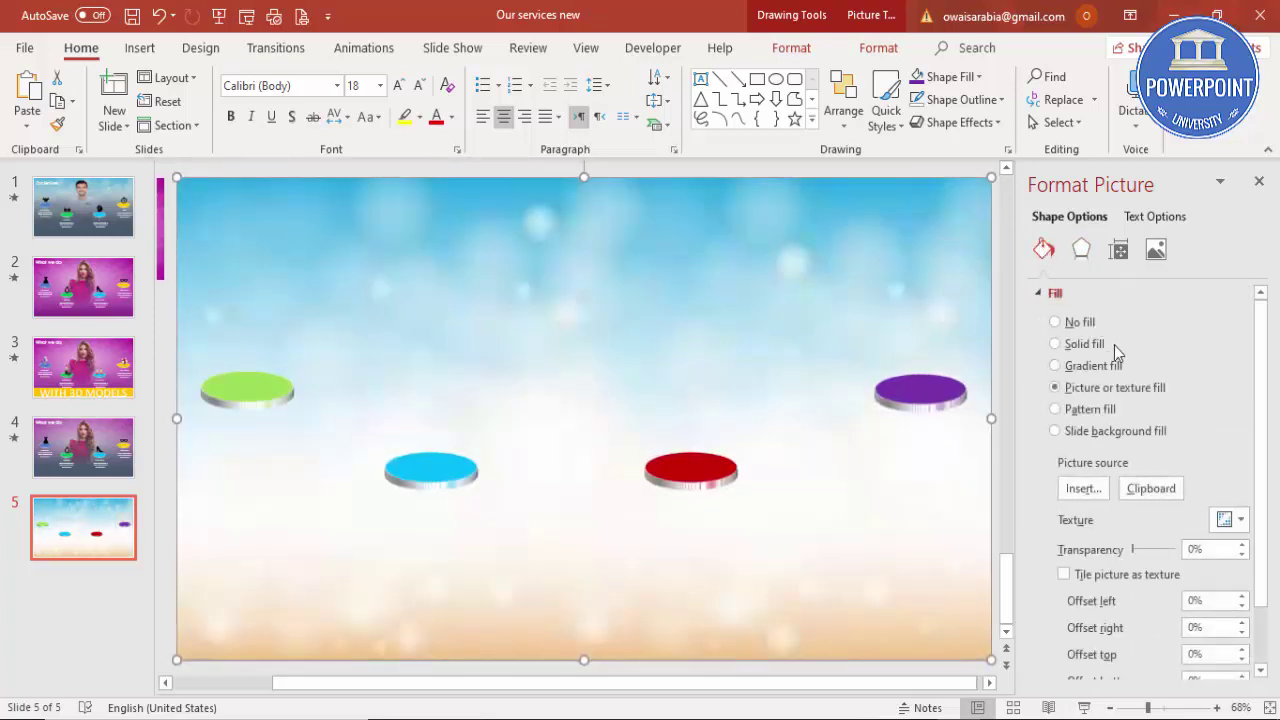
pyautogui.click(1242, 545)
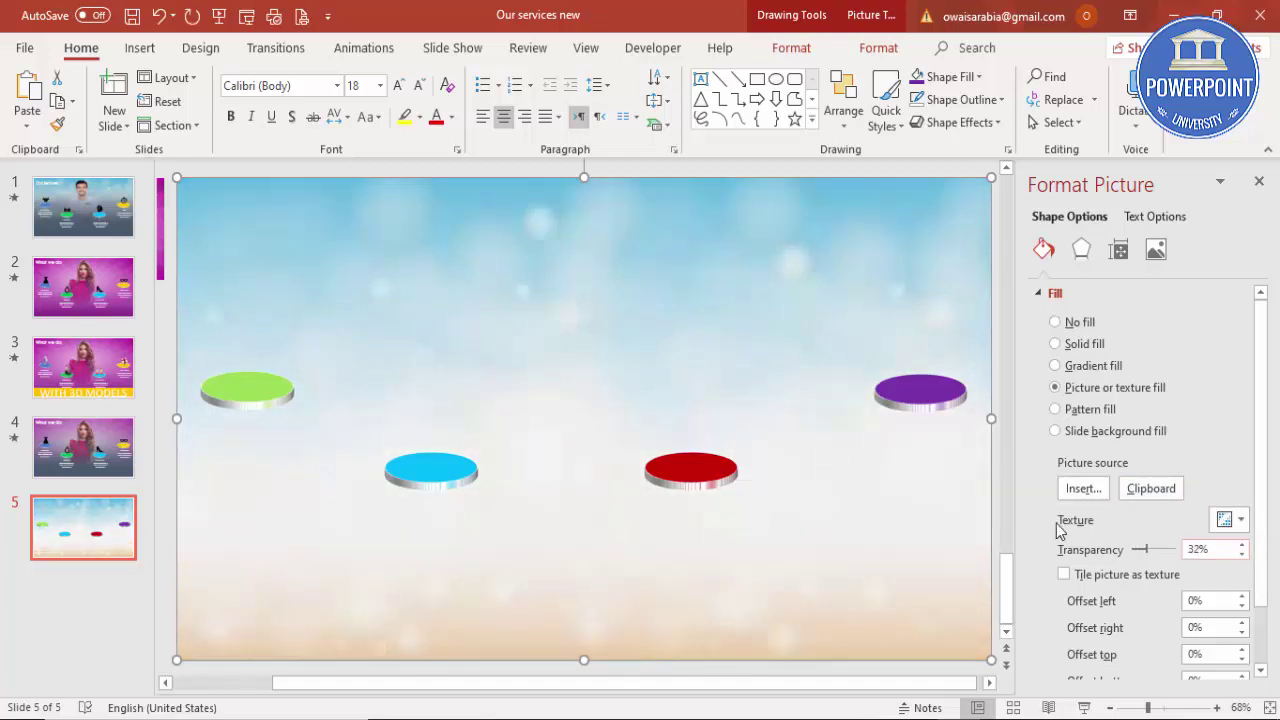
pyautogui.click(189, 683)
# Move the man's photo onto the slide, enlarge it and centre it among the discs
pyautogui.click(222, 492)
pyautogui.moveTo(222, 492); pyautogui.dragTo(806, 655)
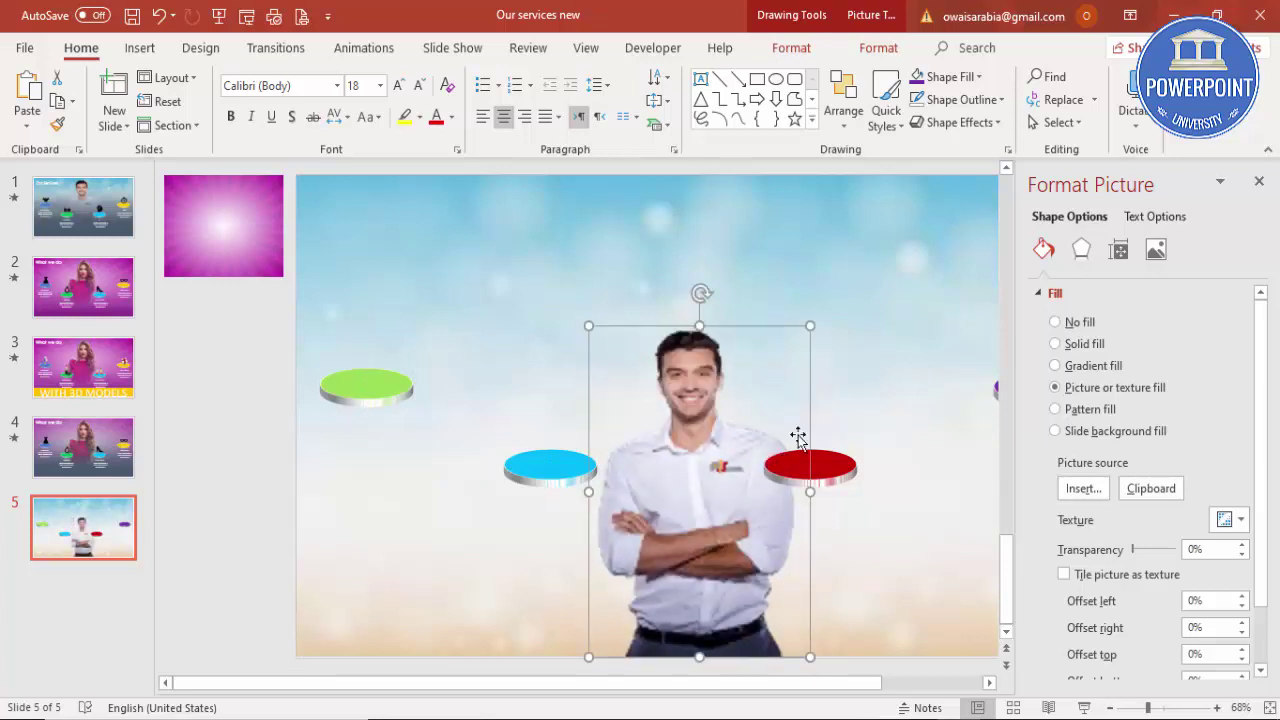
pyautogui.moveTo(810, 326); pyautogui.dragTo(864, 208)
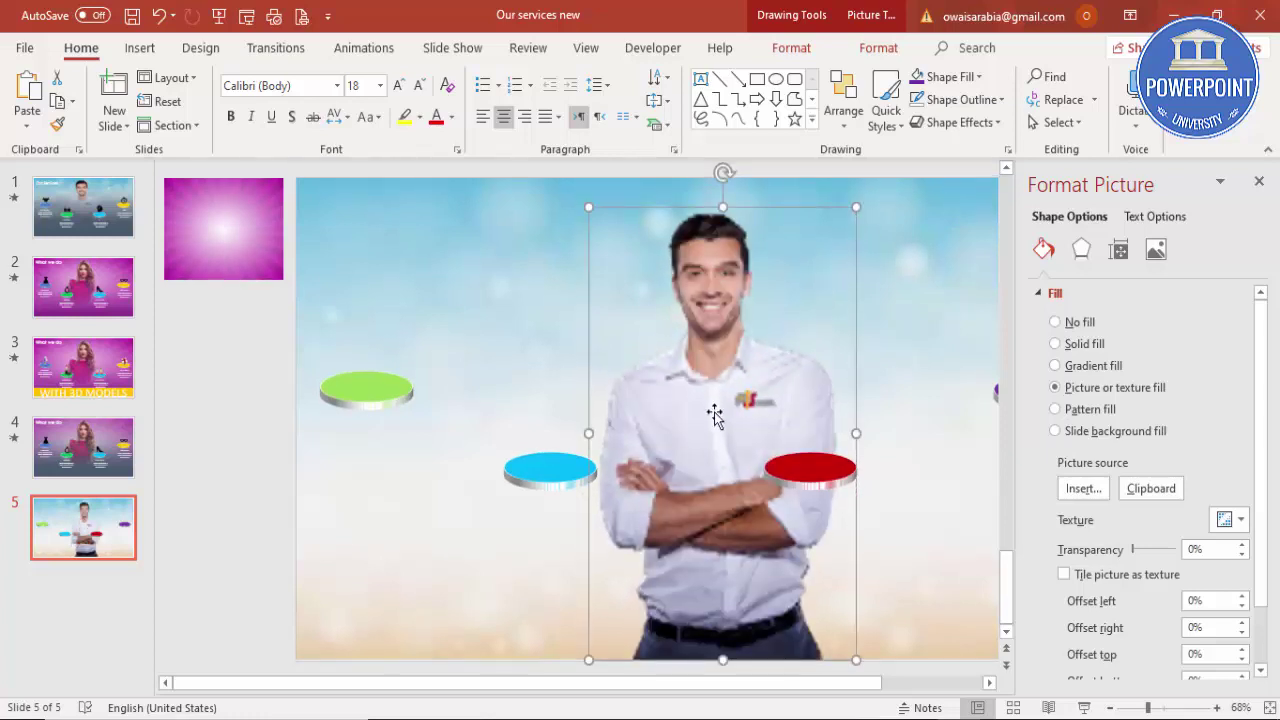
pyautogui.moveTo(592, 438); pyautogui.dragTo(566, 429)
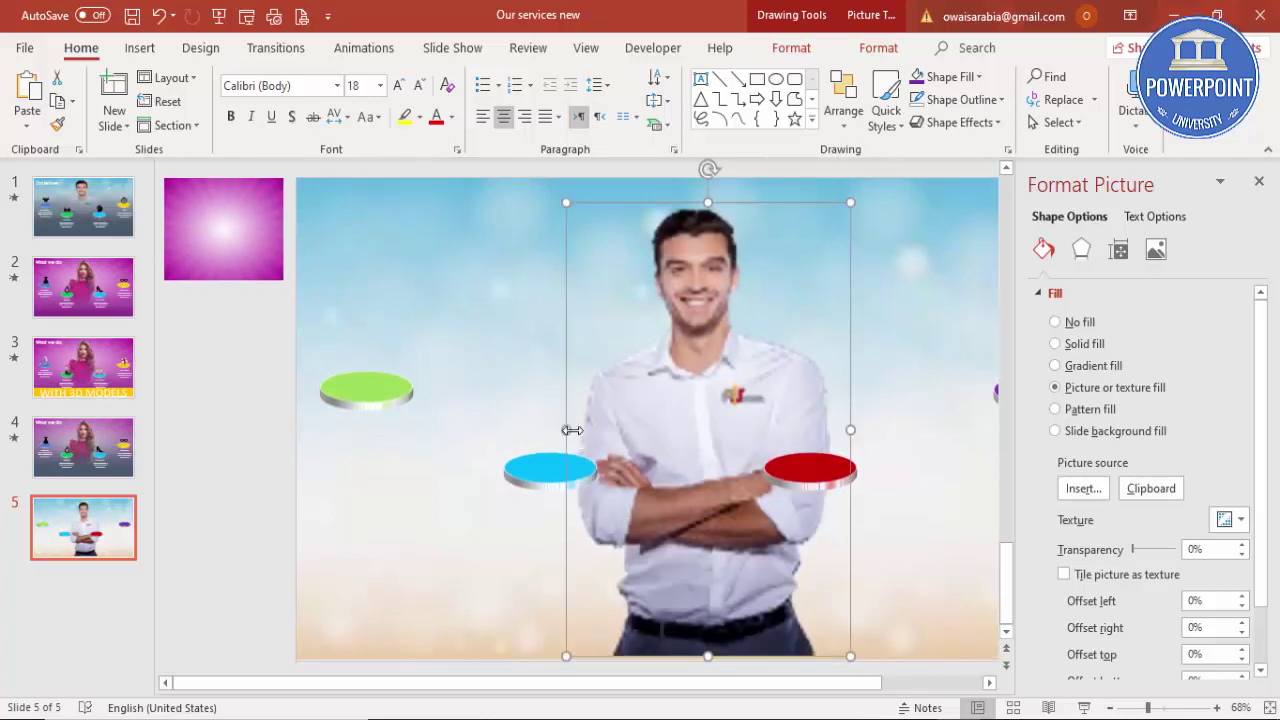
pyautogui.moveTo(651, 409); pyautogui.dragTo(643, 388)
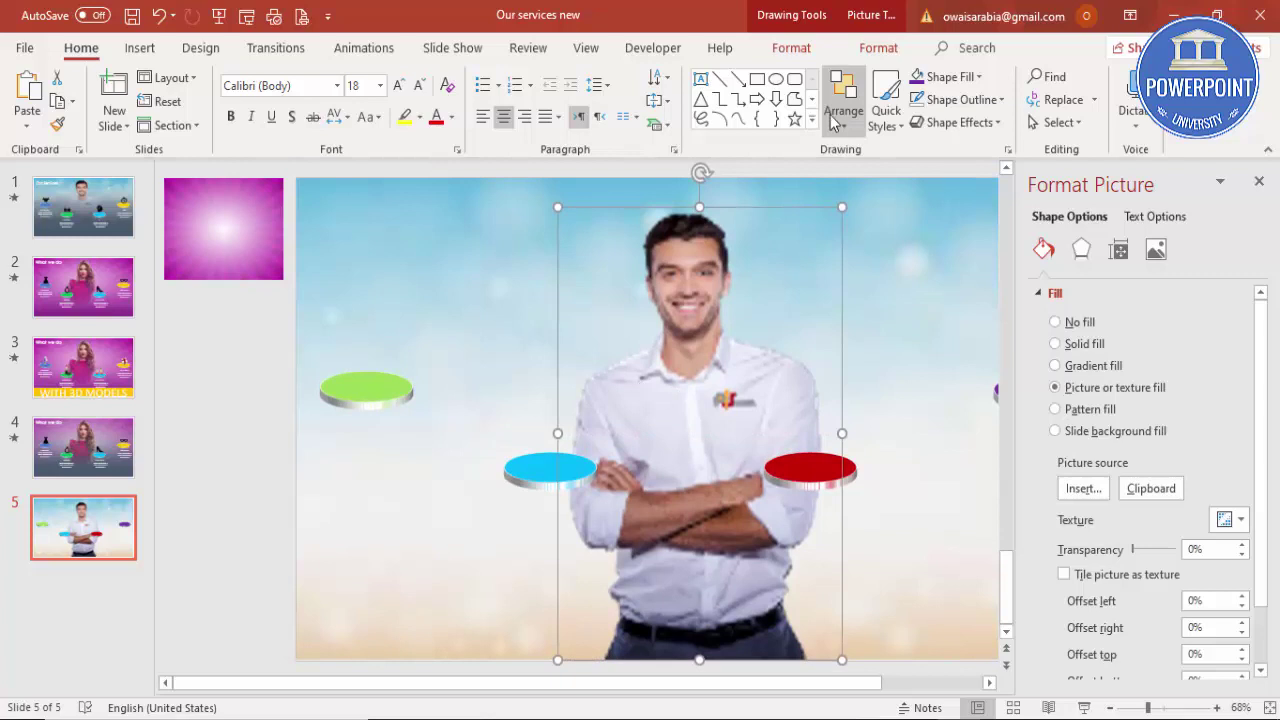
pyautogui.click(503, 172)
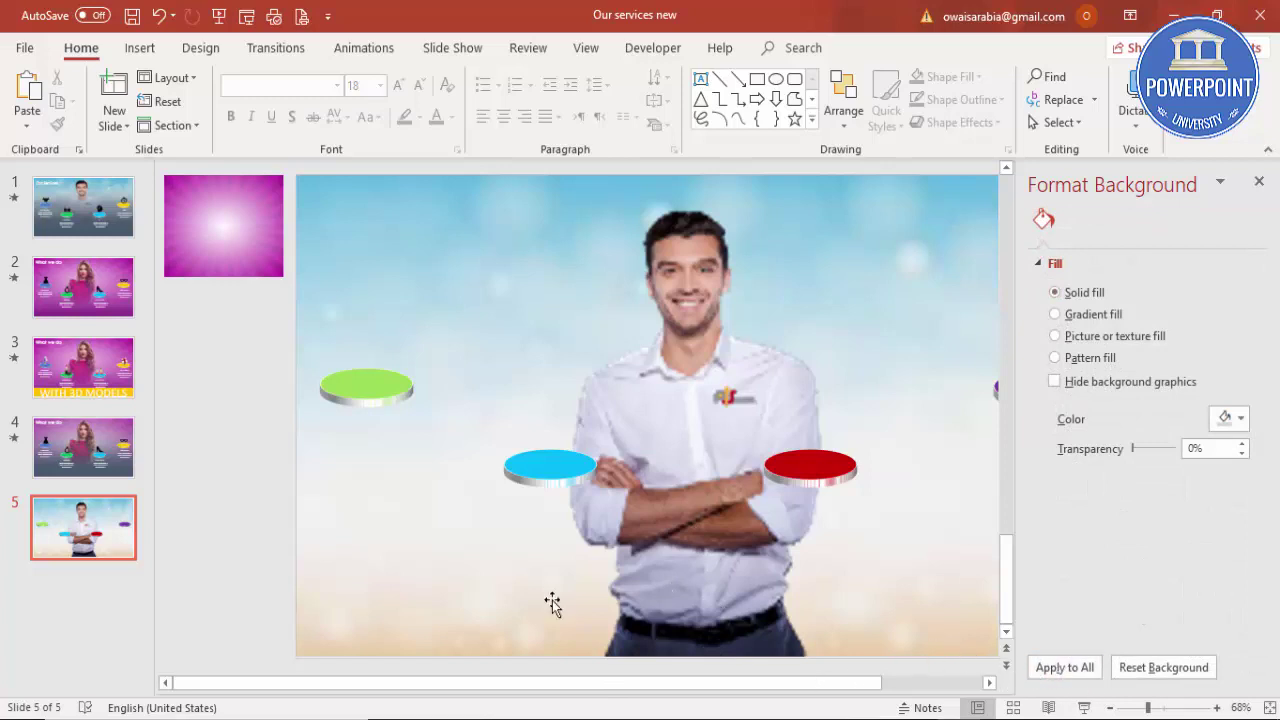
pyautogui.click(140, 48)
pyautogui.click(298, 120)
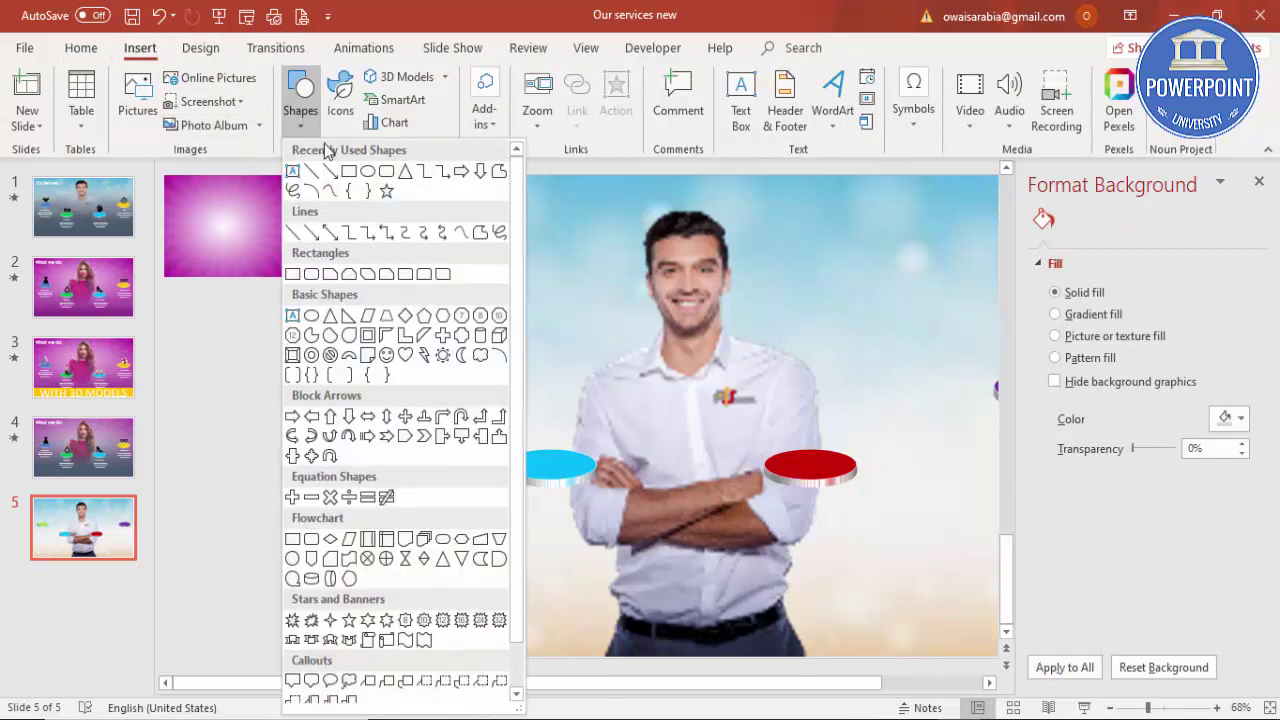
# Draw a rectangle covering the slide and remove its outline
pyautogui.click(349, 173)
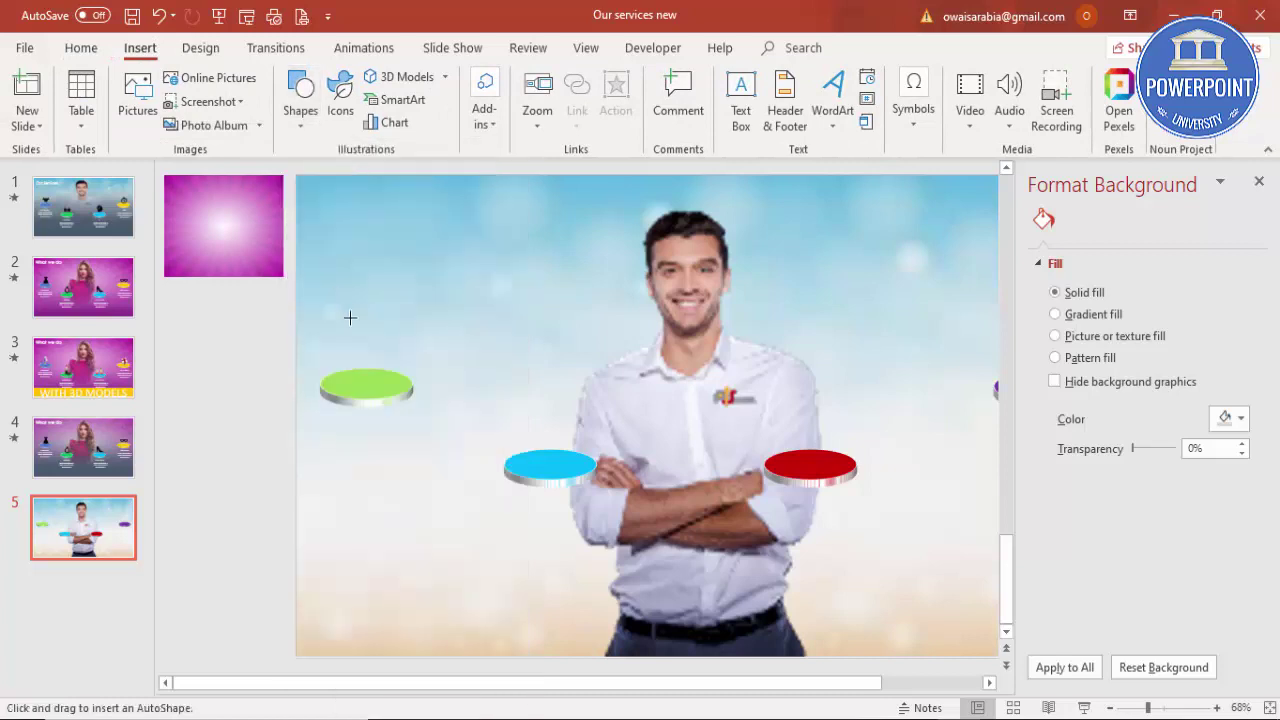
pyautogui.moveTo(325, 308); pyautogui.dragTo(1004, 679)
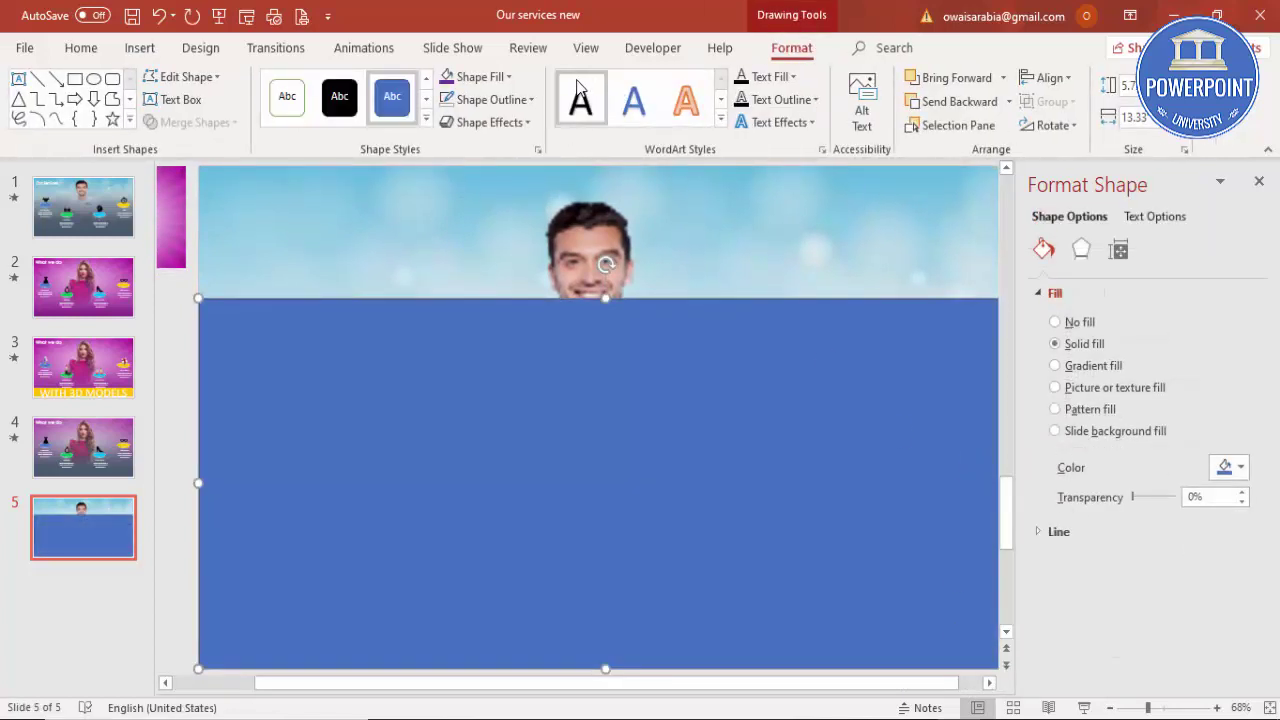
pyautogui.click(524, 99)
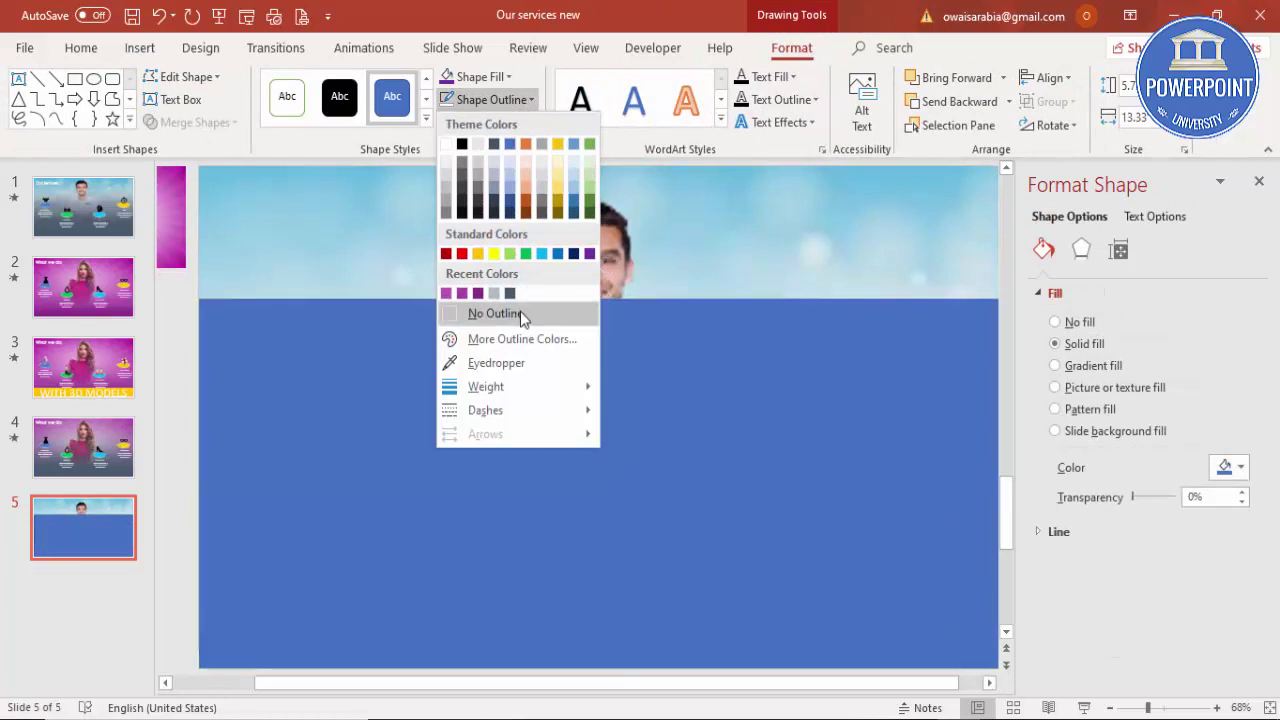
pyautogui.click(518, 312)
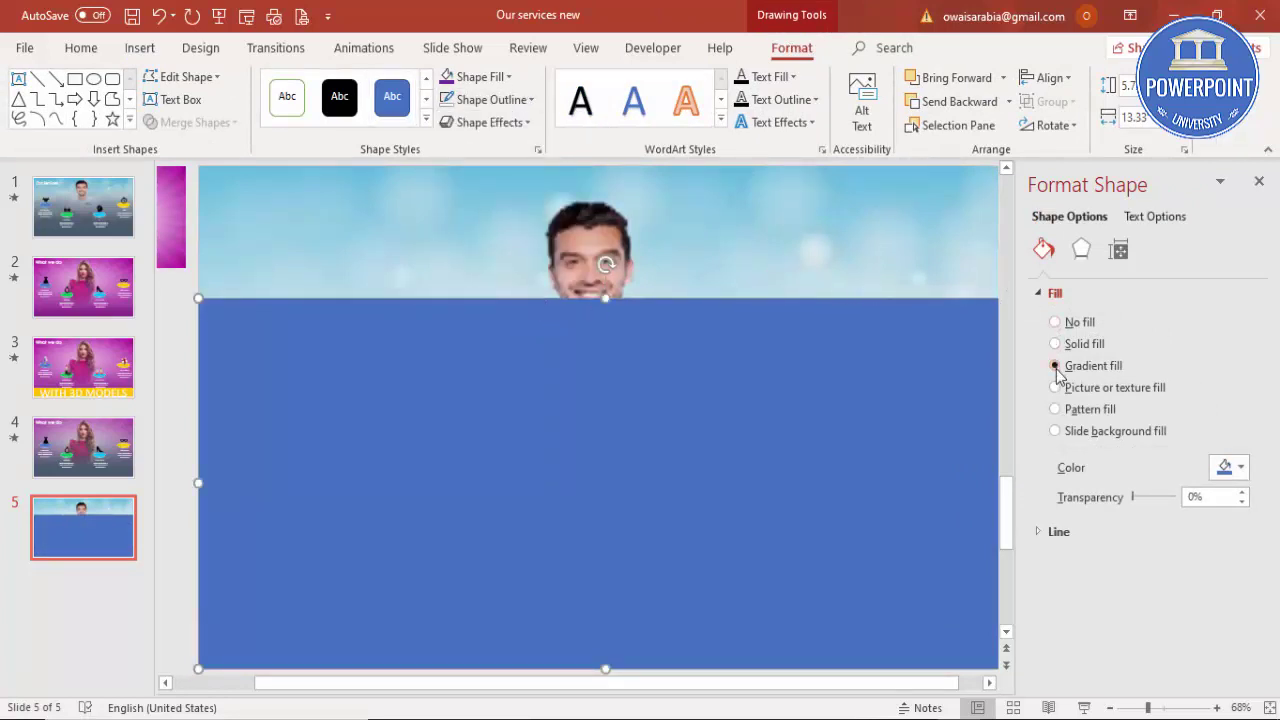
# Give the rectangle a gradient fill with a fully transparent end stop and a 41% transparent first stop
pyautogui.click(1056, 367)
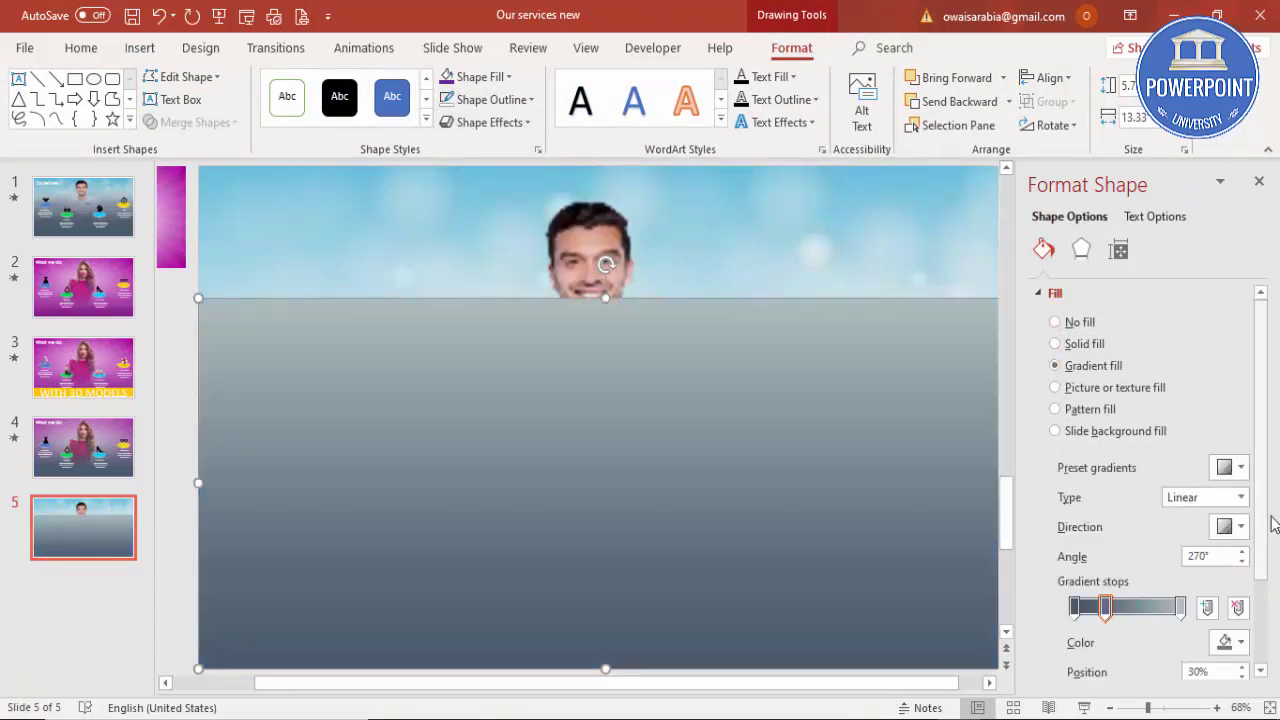
pyautogui.scroll(-2, 1272, 560)
pyautogui.scroll(-1, 1274, 573)
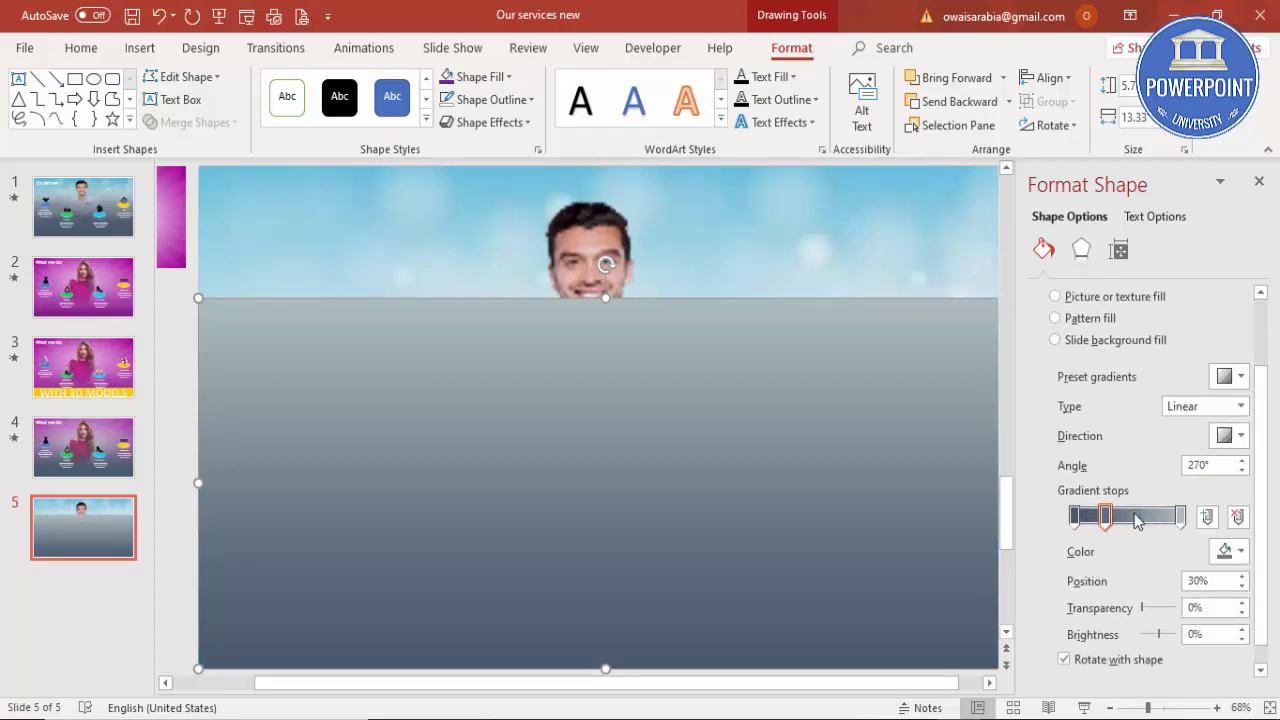
pyautogui.click(1182, 522)
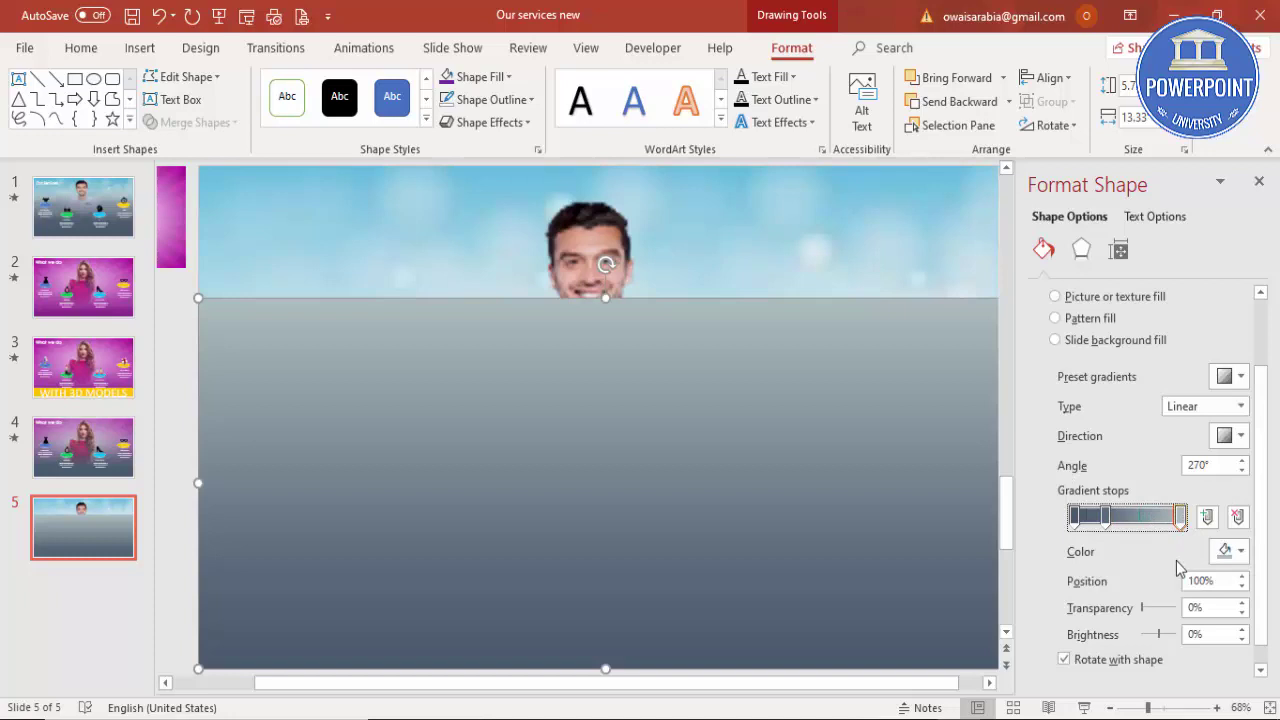
pyautogui.moveTo(1143, 609); pyautogui.dragTo(1186, 612)
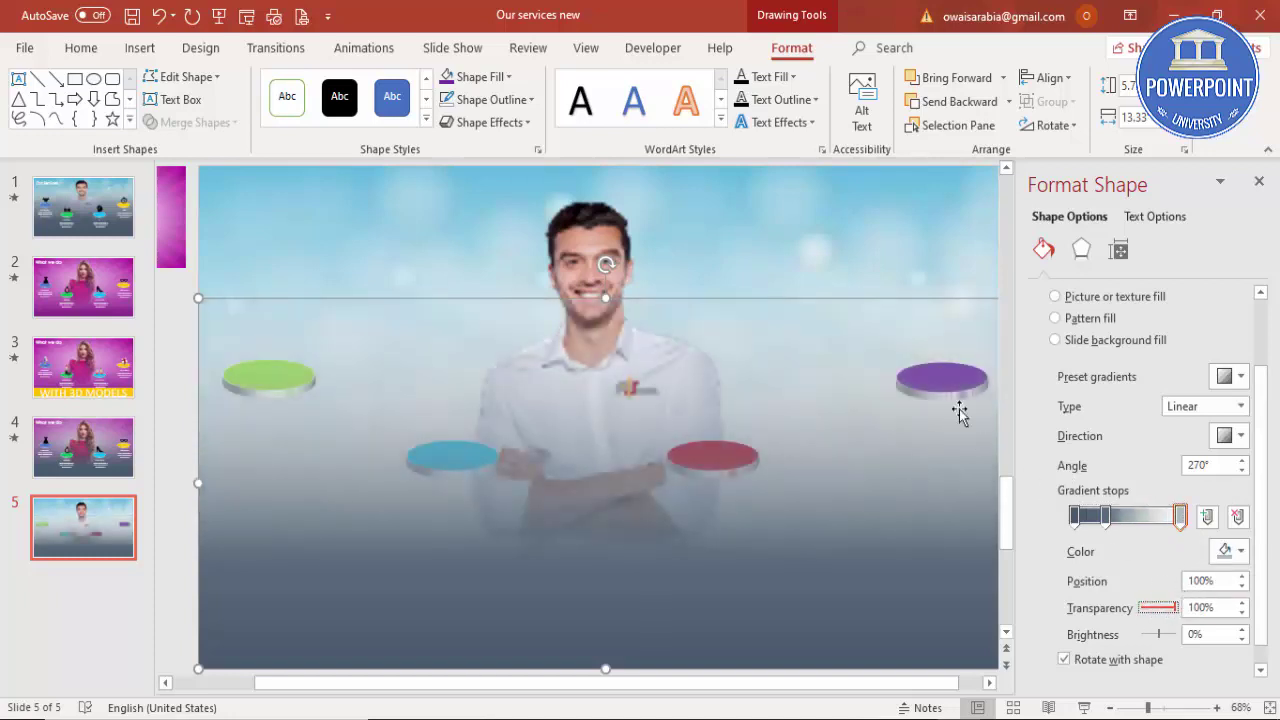
pyautogui.click(826, 185)
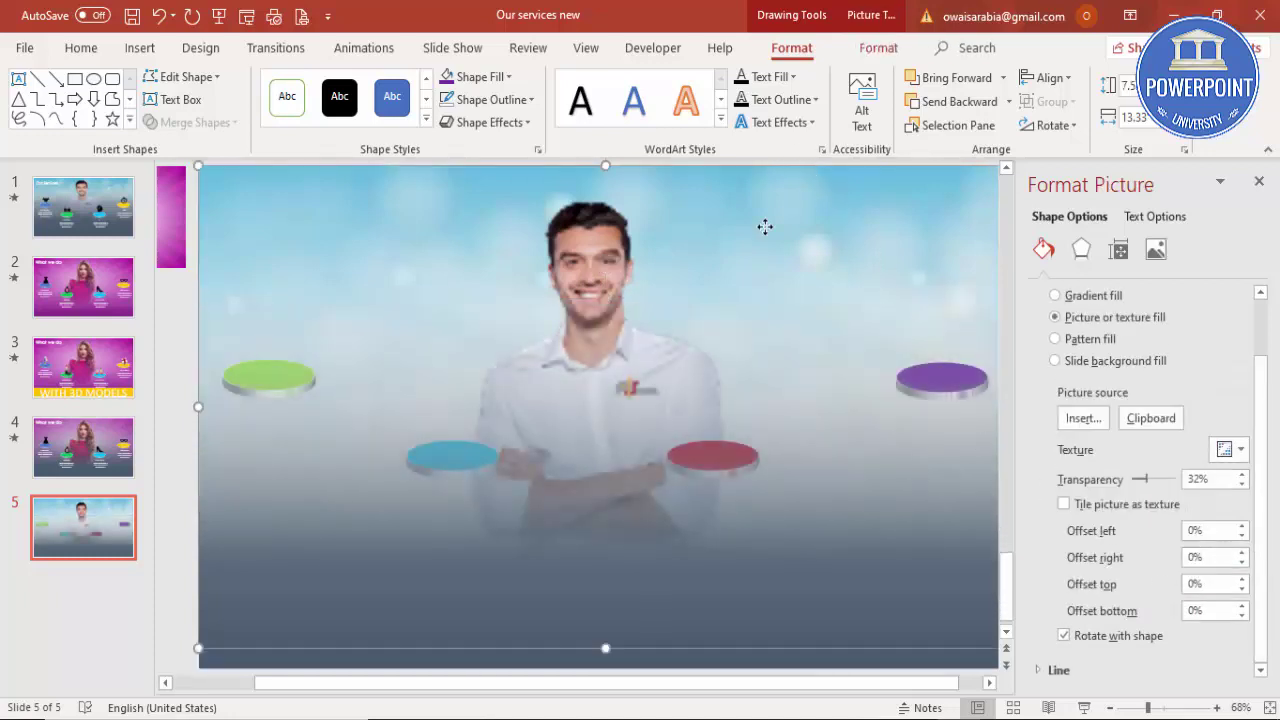
pyautogui.click(728, 585)
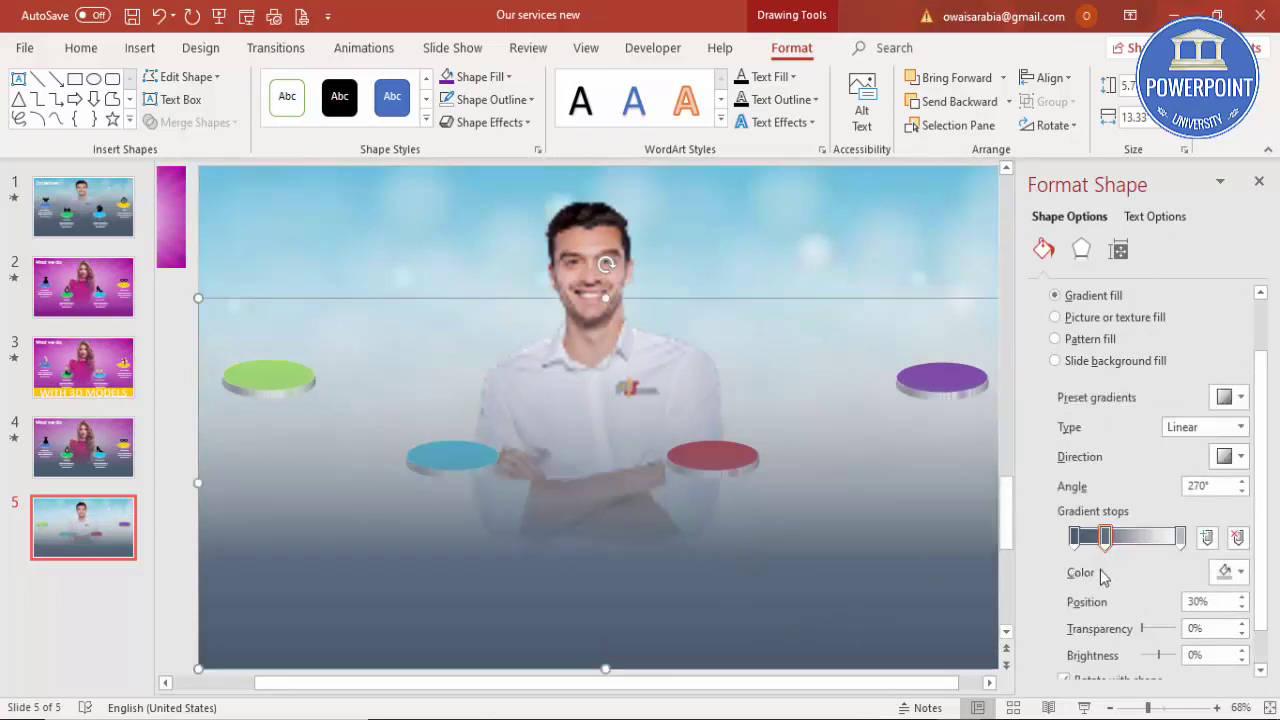
pyautogui.moveTo(1106, 545); pyautogui.dragTo(1132, 538)
pyautogui.click(1081, 545)
pyautogui.moveTo(1143, 630); pyautogui.dragTo(1155, 638)
pyautogui.moveTo(1157, 637); pyautogui.dragTo(1160, 638)
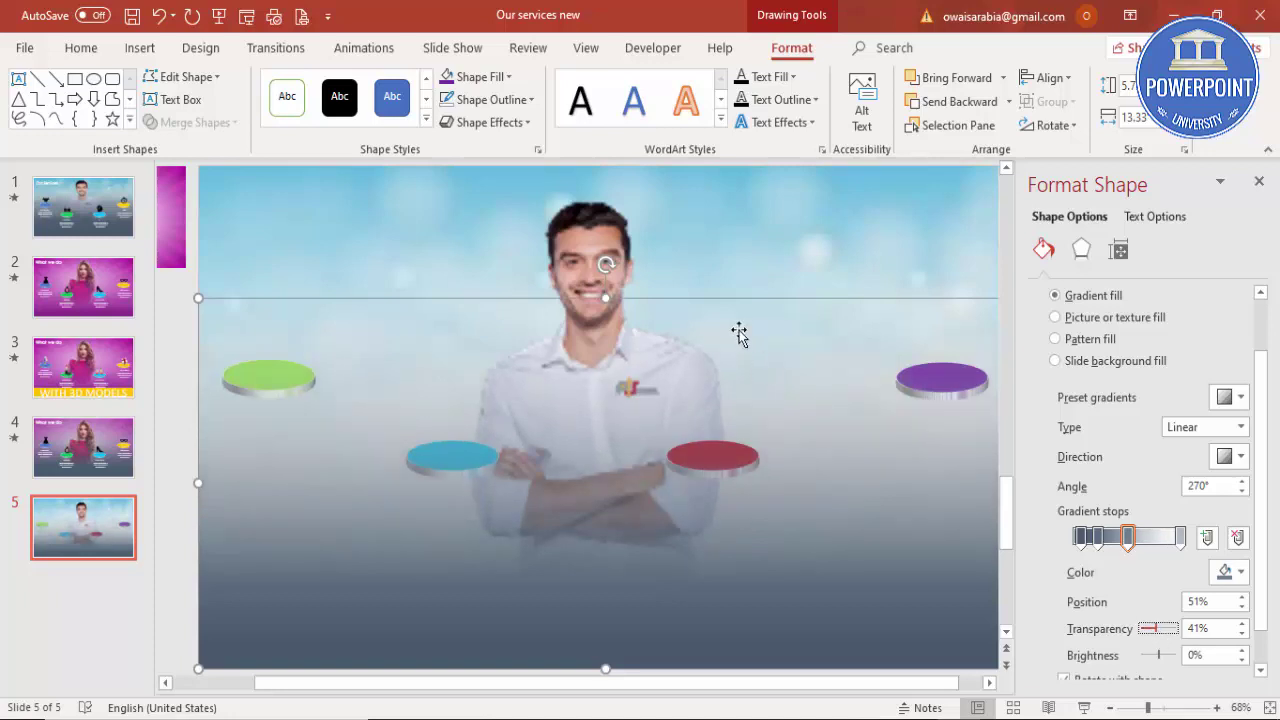
# Send the gradient overlay backward four times behind the discs and nudge it up slightly
pyautogui.click(187, 203)
pyautogui.click(271, 314)
pyautogui.click(371, 349)
pyautogui.click(963, 102)
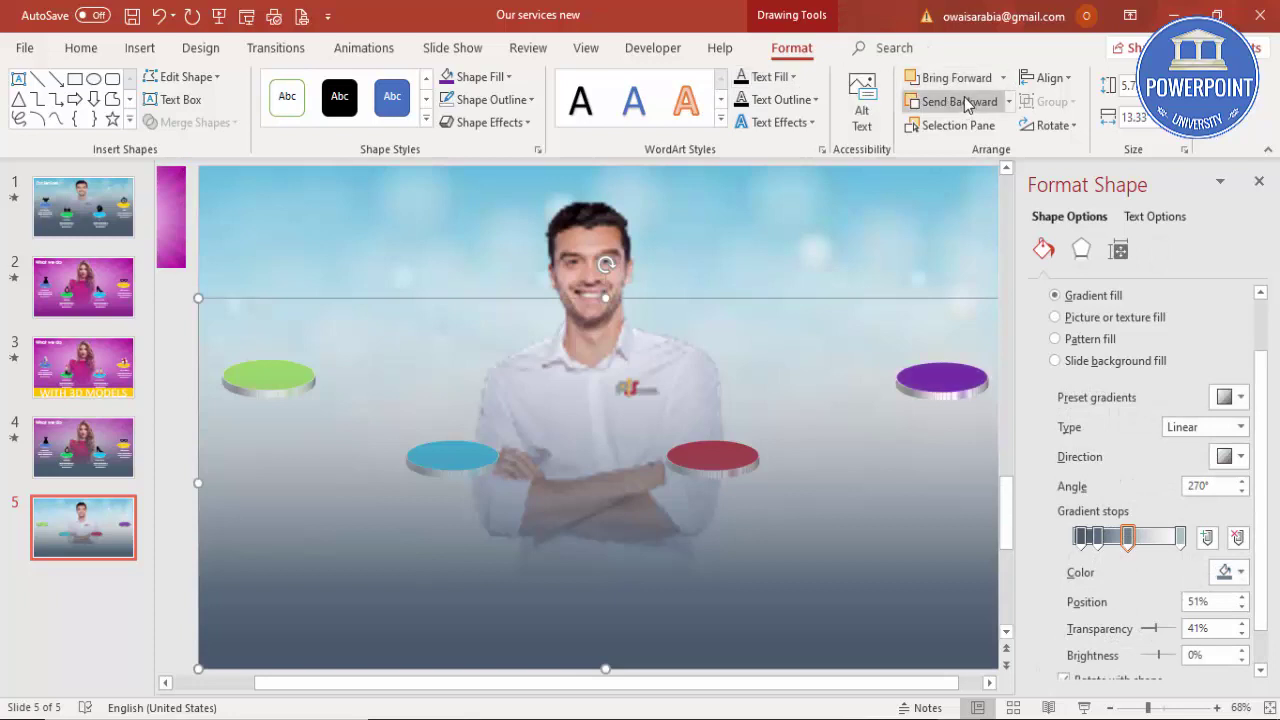
pyautogui.click(966, 105)
pyautogui.click(966, 105)
pyautogui.click(968, 106)
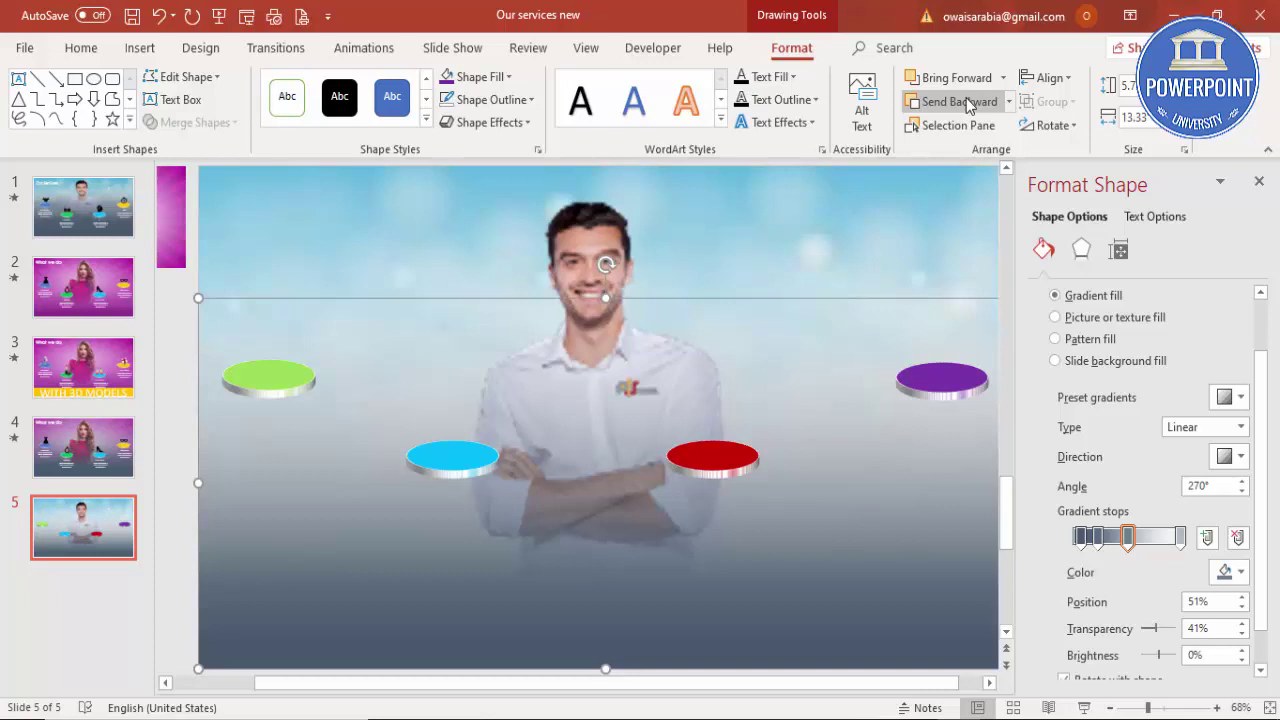
pyautogui.click(876, 212)
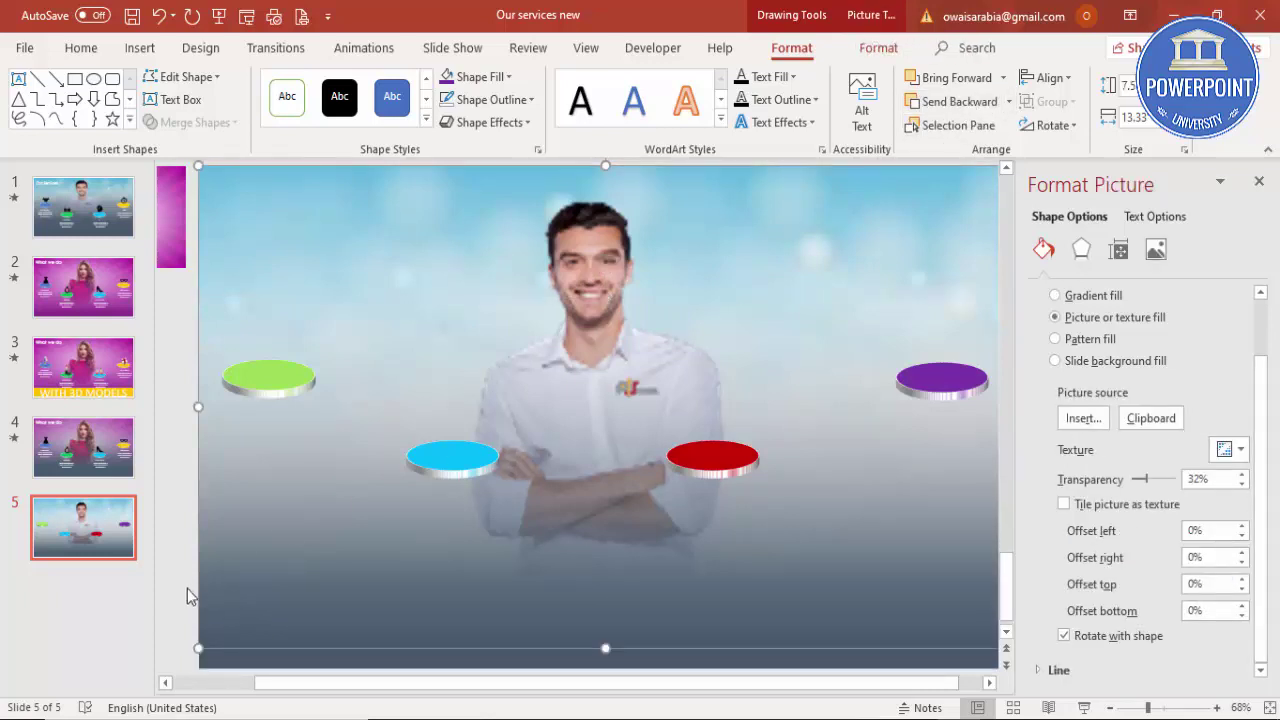
pyautogui.click(187, 595)
pyautogui.click(378, 638)
pyautogui.moveTo(384, 640); pyautogui.dragTo(383, 609)
pyautogui.click(181, 386)
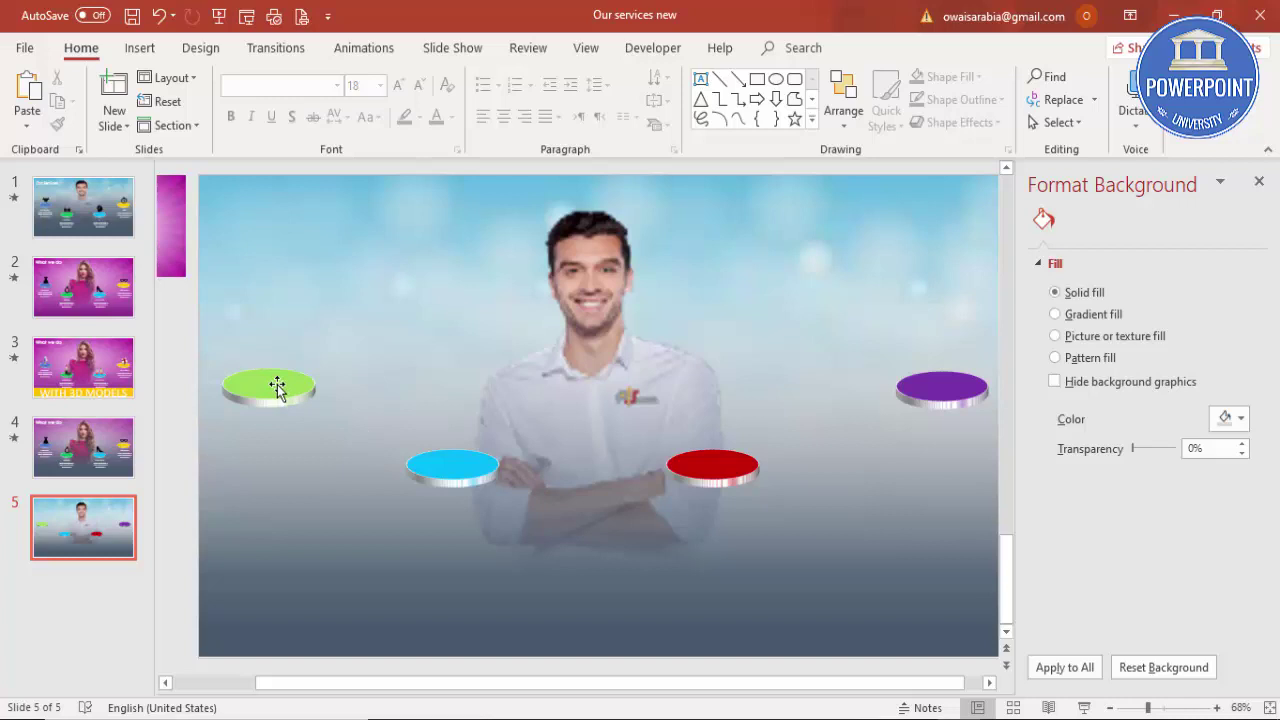
# Insert the watch icon from the Apparel icons and place it on top of the green disc
pyautogui.click(145, 41)
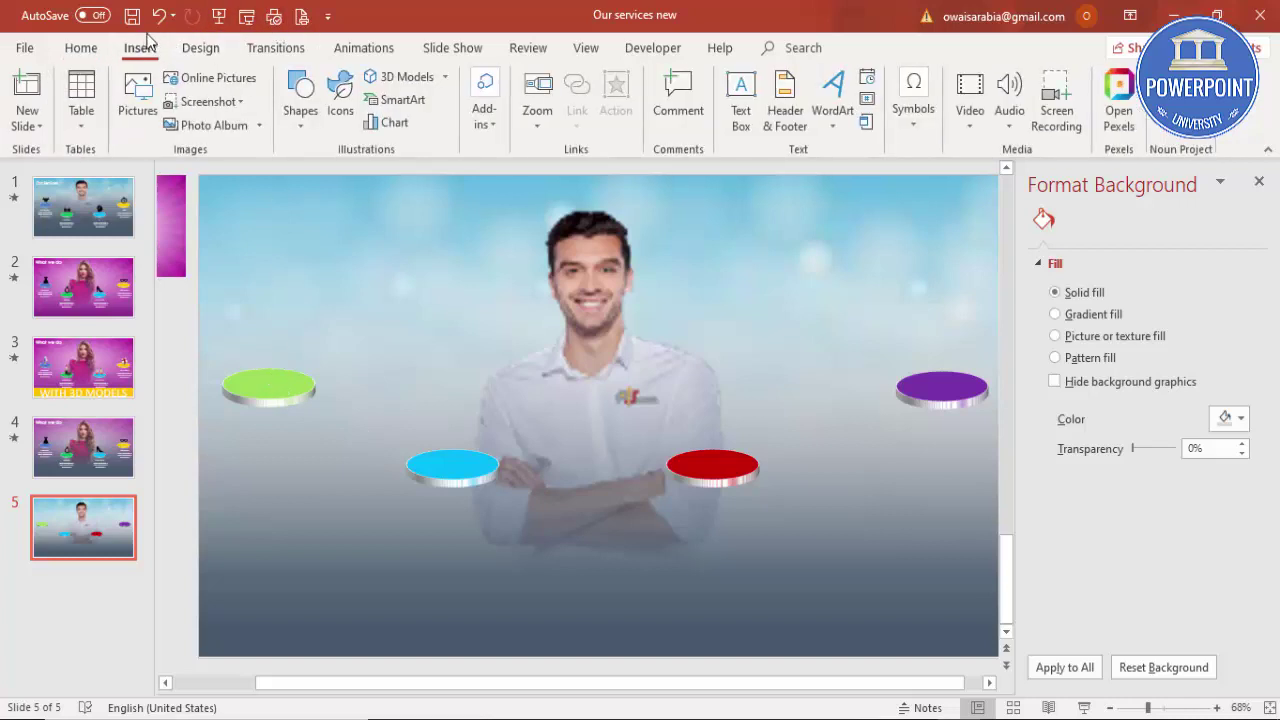
pyautogui.click(341, 87)
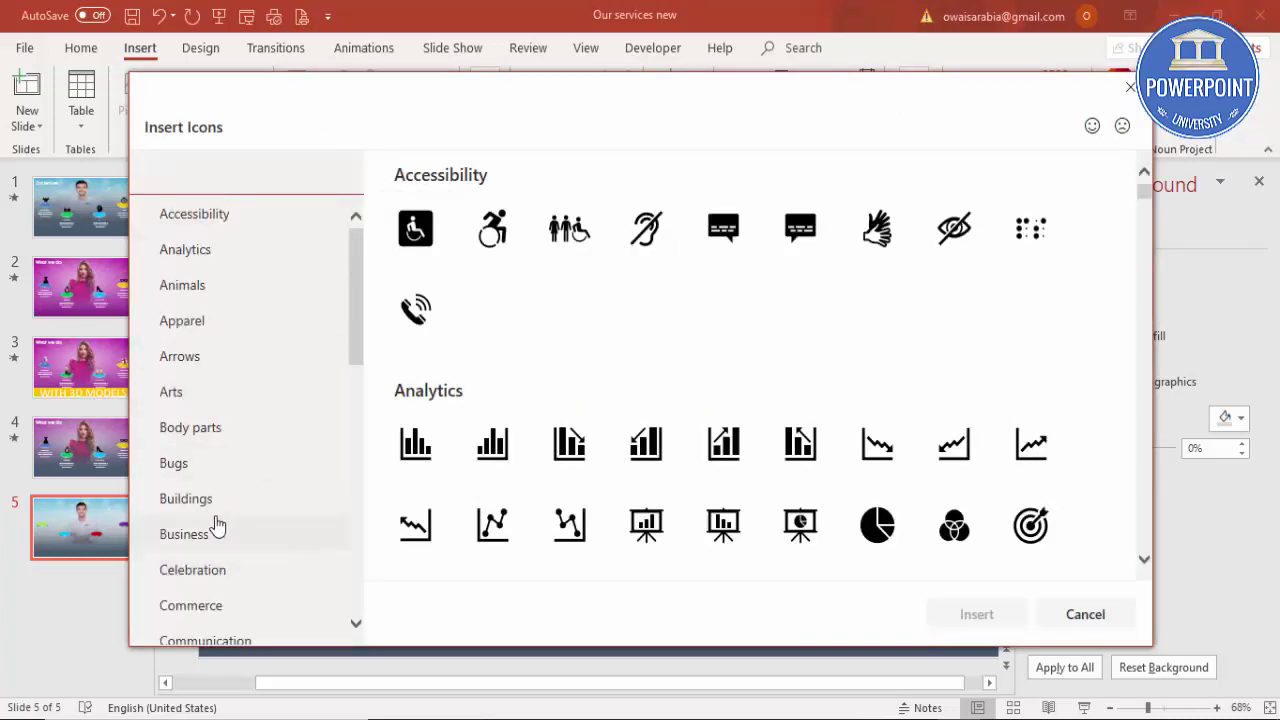
pyautogui.scroll(-1, 223, 443)
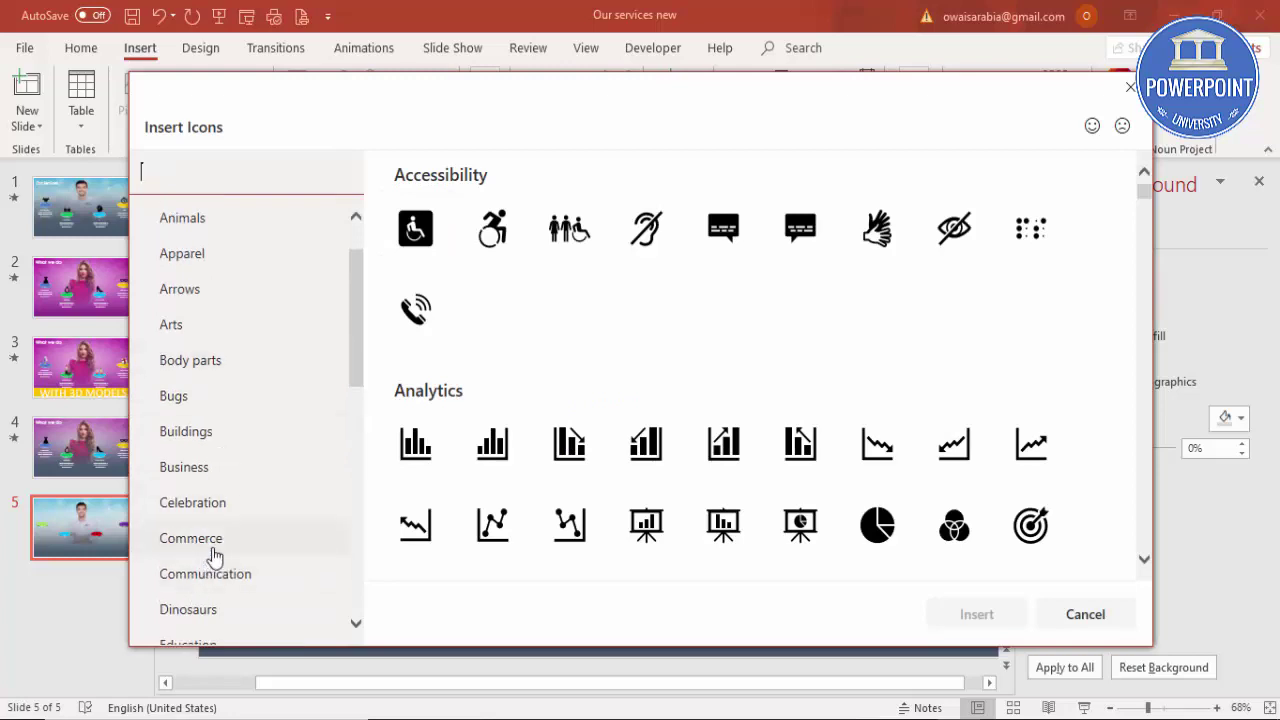
pyautogui.scroll(-3, 214, 555)
pyautogui.scroll(-6, 222, 520)
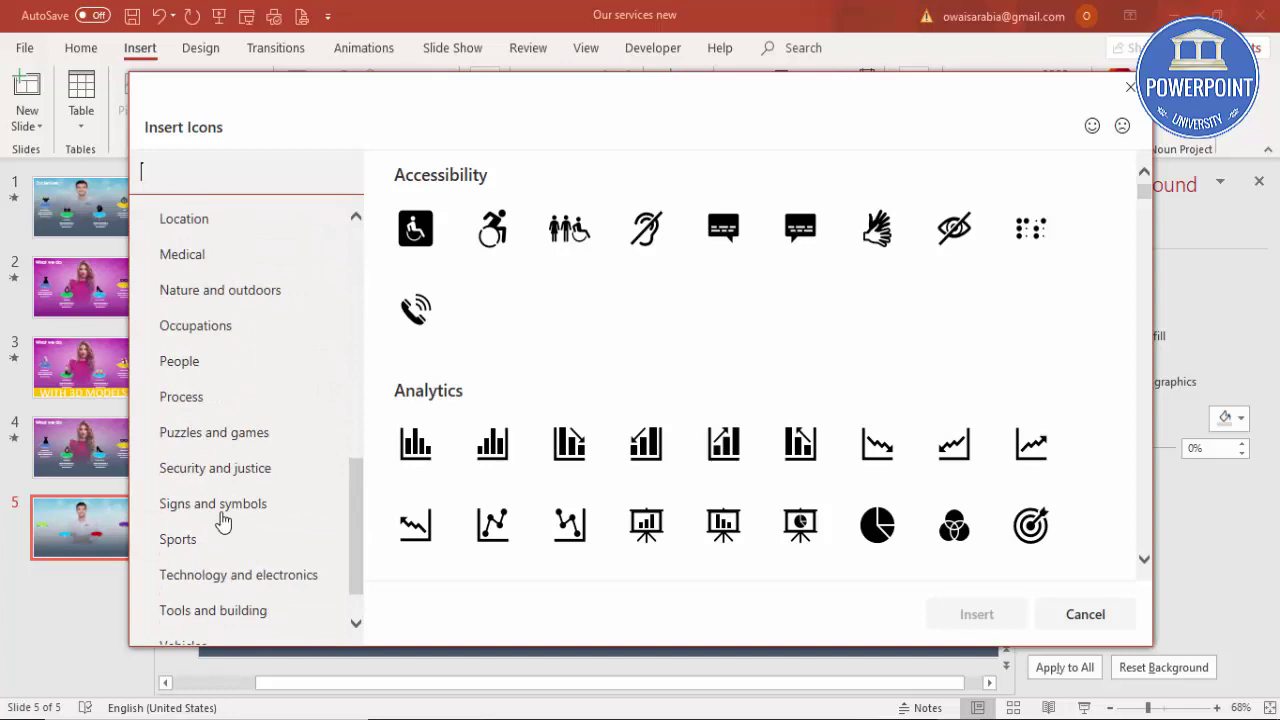
pyautogui.scroll(8, 225, 428)
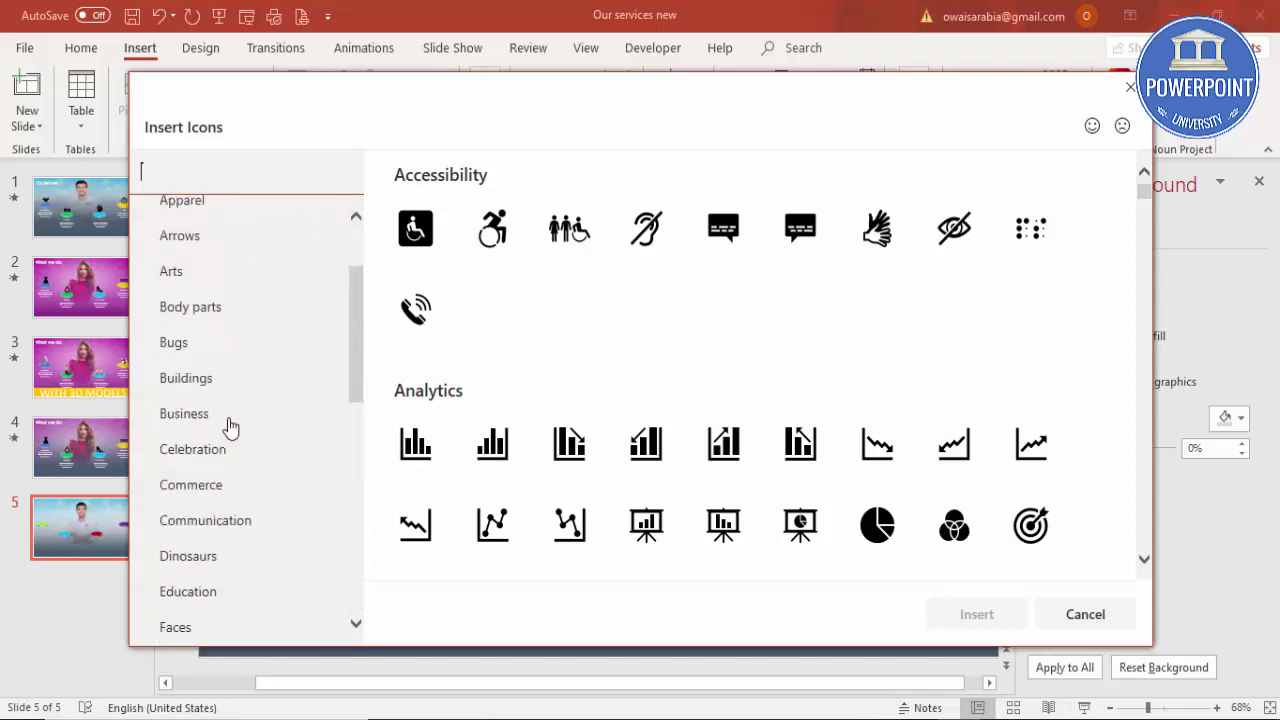
pyautogui.scroll(2, 228, 428)
pyautogui.click(213, 323)
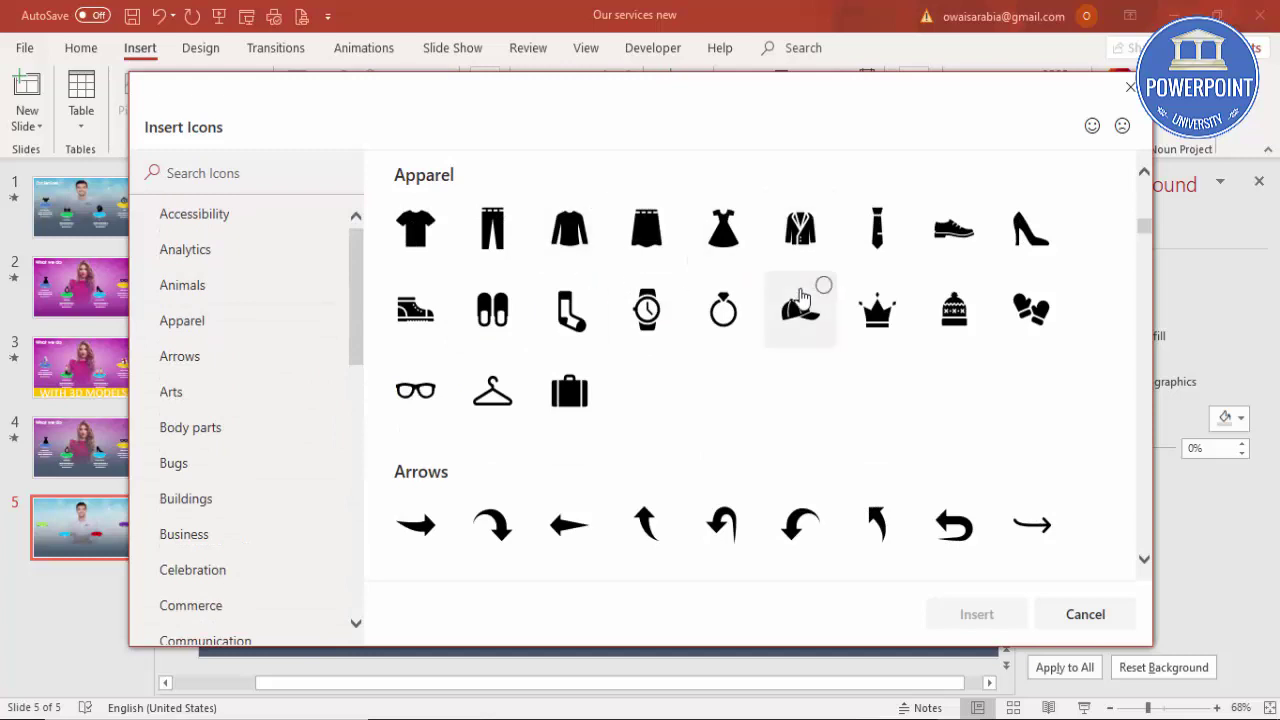
pyautogui.click(664, 318)
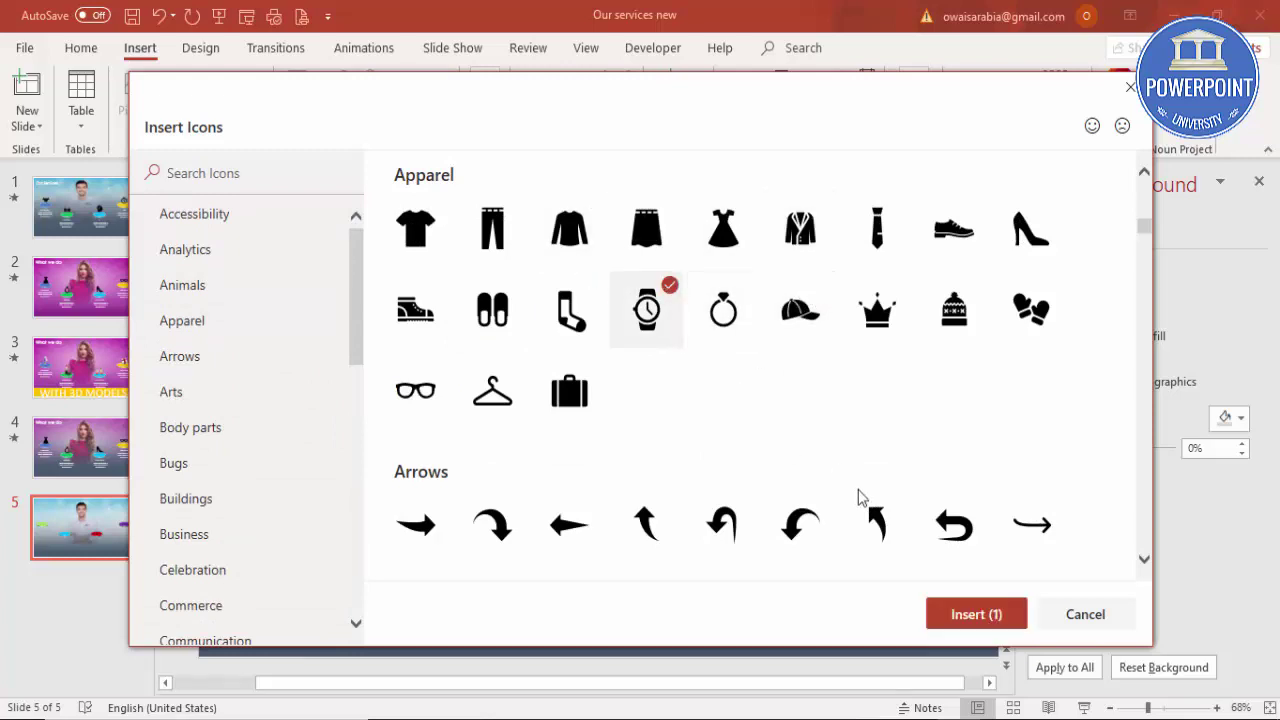
pyautogui.click(969, 612)
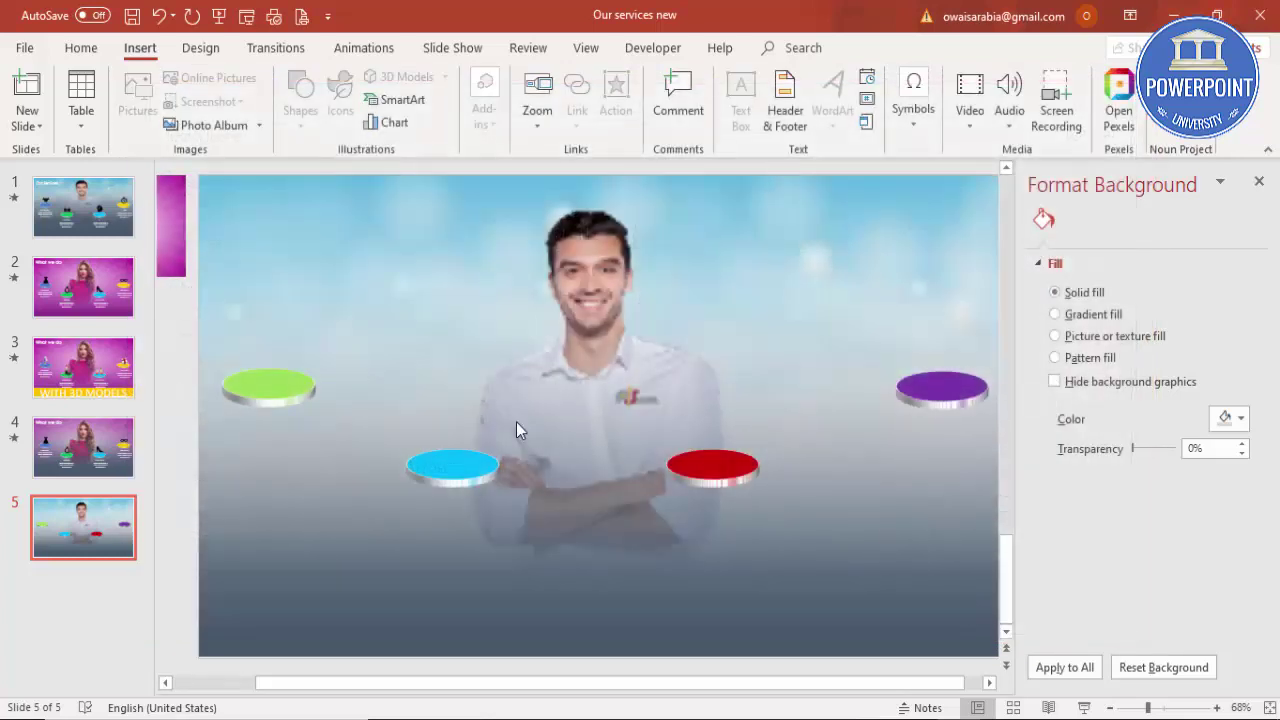
pyautogui.moveTo(610, 415); pyautogui.dragTo(273, 362)
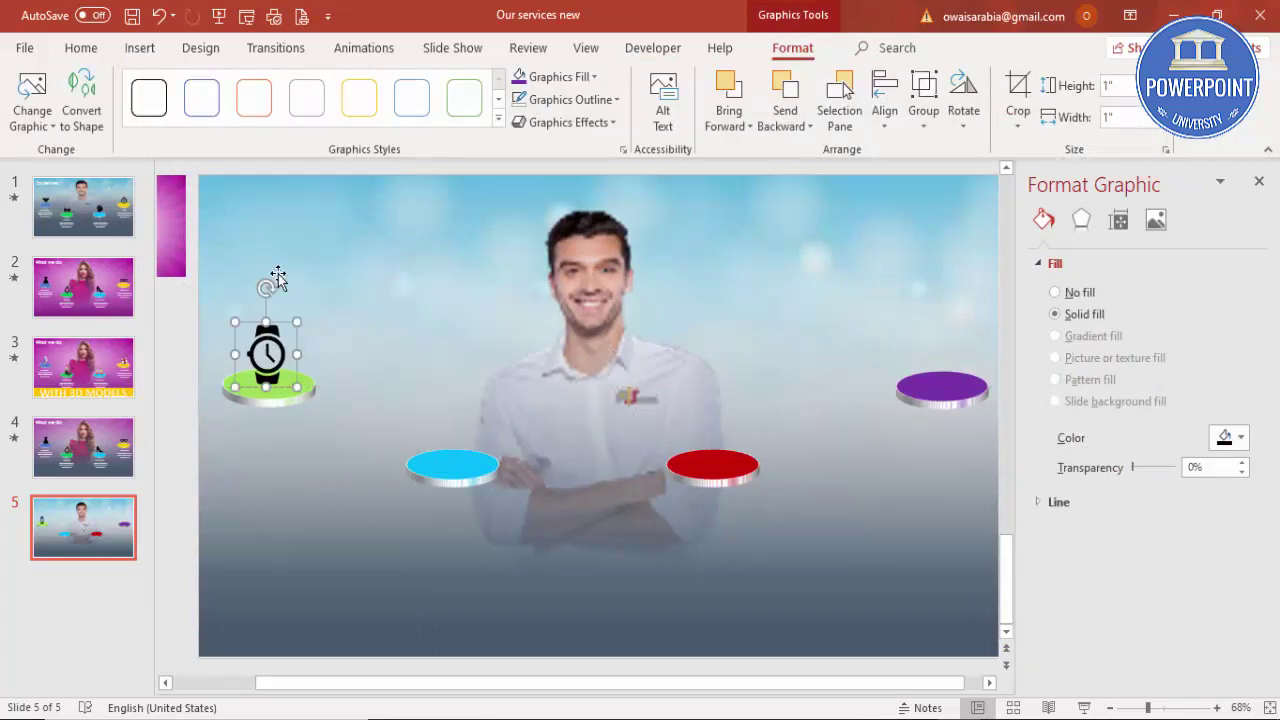
# Insert the silver wristwatch model from the Online 3D Models Clothing category
pyautogui.click(140, 48)
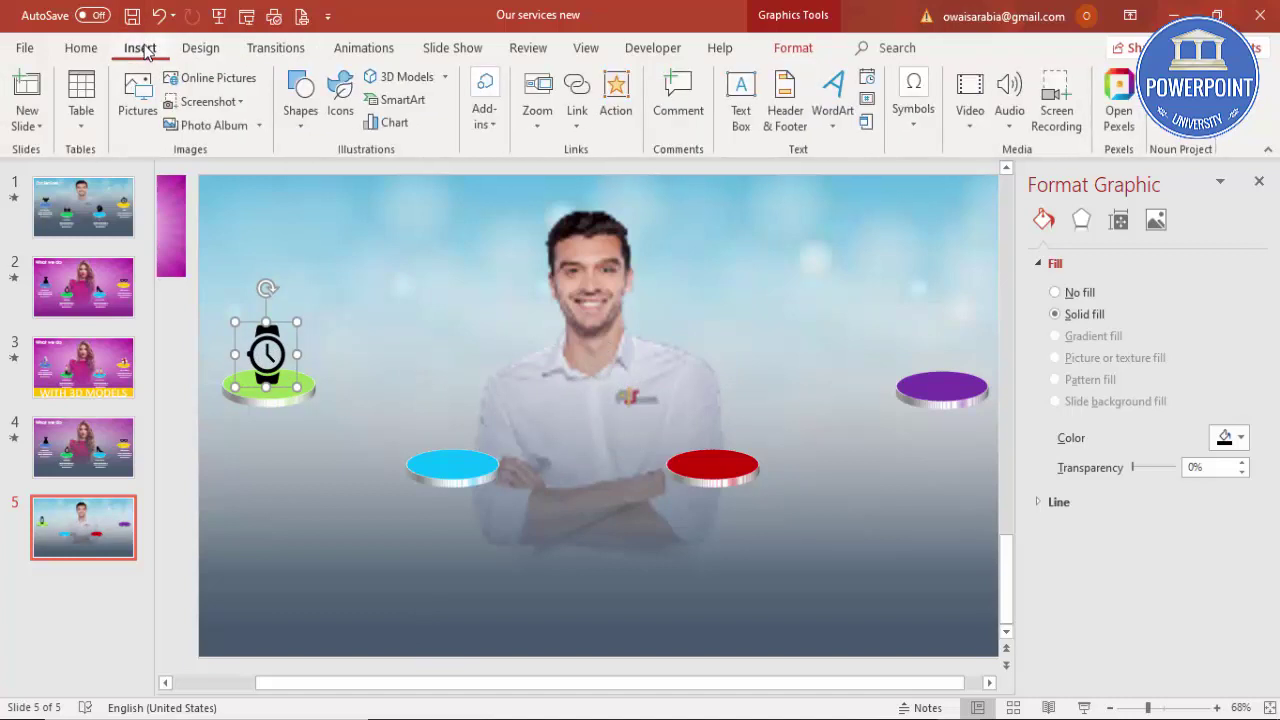
pyautogui.click(407, 80)
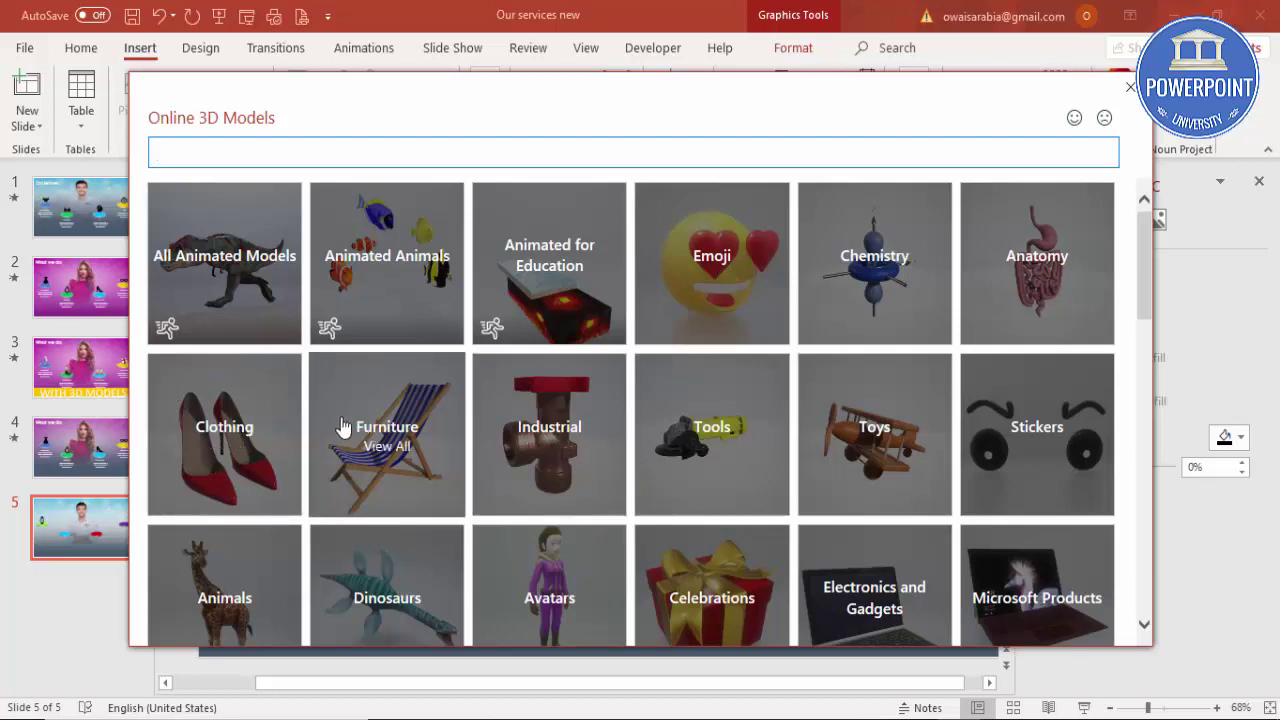
pyautogui.click(259, 396)
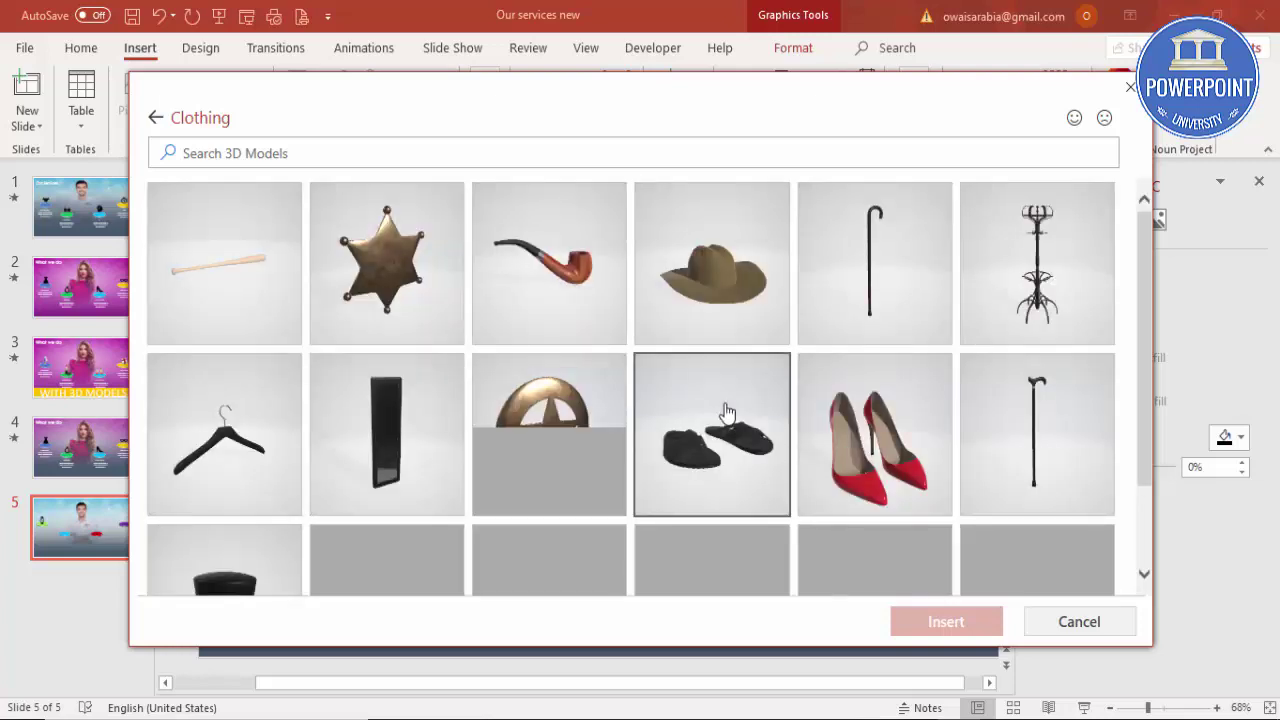
pyautogui.scroll(-2, 727, 412)
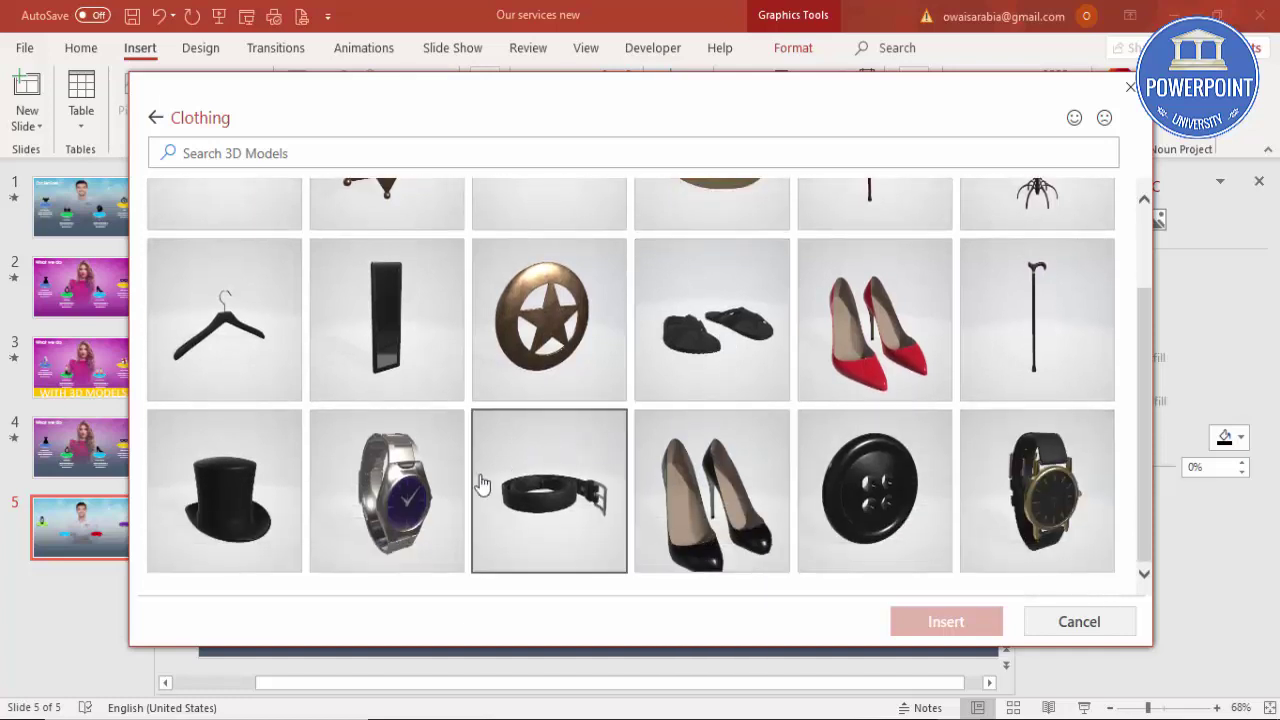
pyautogui.click(410, 490)
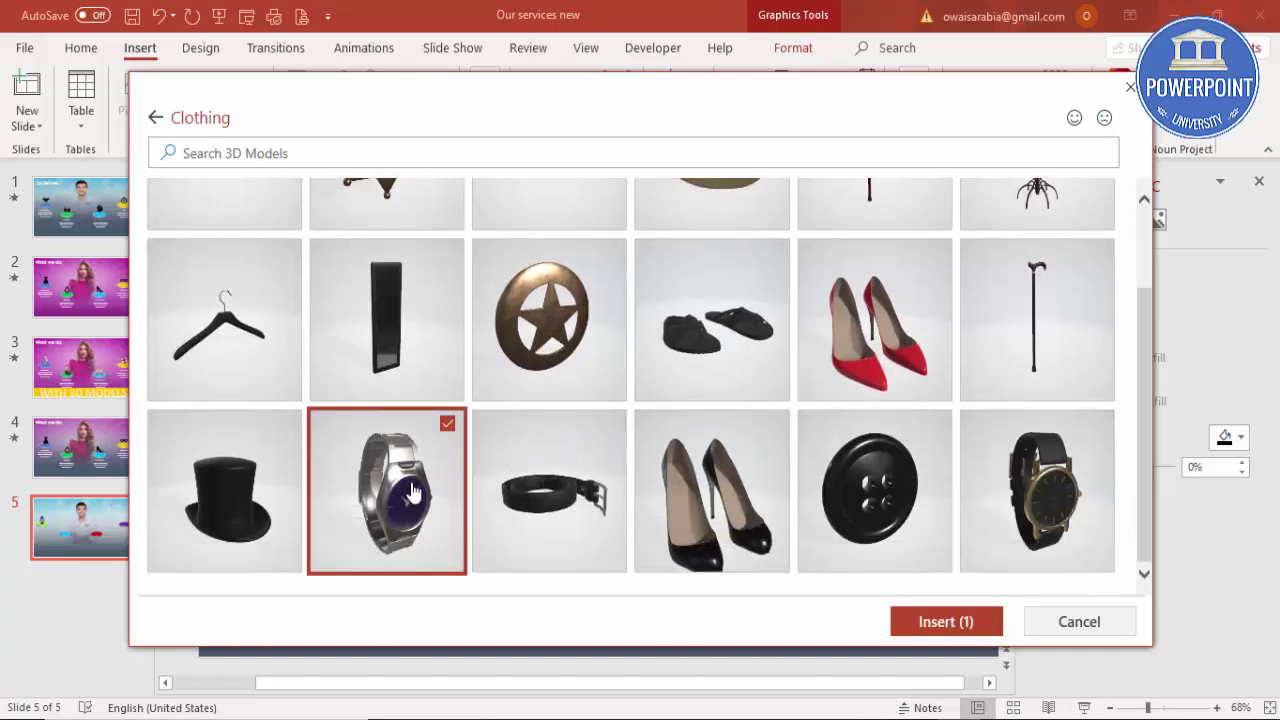
pyautogui.click(962, 622)
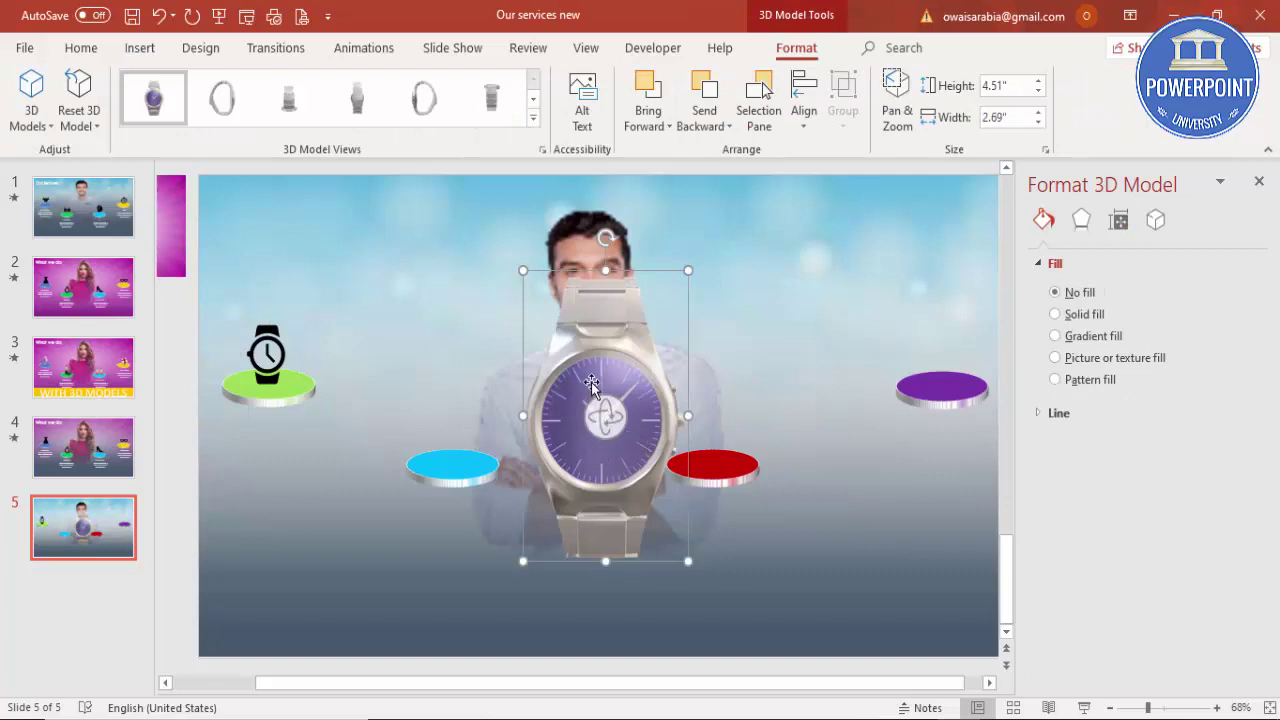
# Rotate the 3D watch, shrink it to 1.91" by 1.33", and stand it on the blue disc
pyautogui.moveTo(604, 427)
pyautogui.mouseDown()
pyautogui.moveTo(767, 388)
pyautogui.moveTo(760, 309)
pyautogui.moveTo(649, 283)
pyautogui.moveTo(590, 330)
pyautogui.moveTo(569, 430)
pyautogui.moveTo(620, 440)
pyautogui.moveTo(617, 424)
pyautogui.mouseUp()
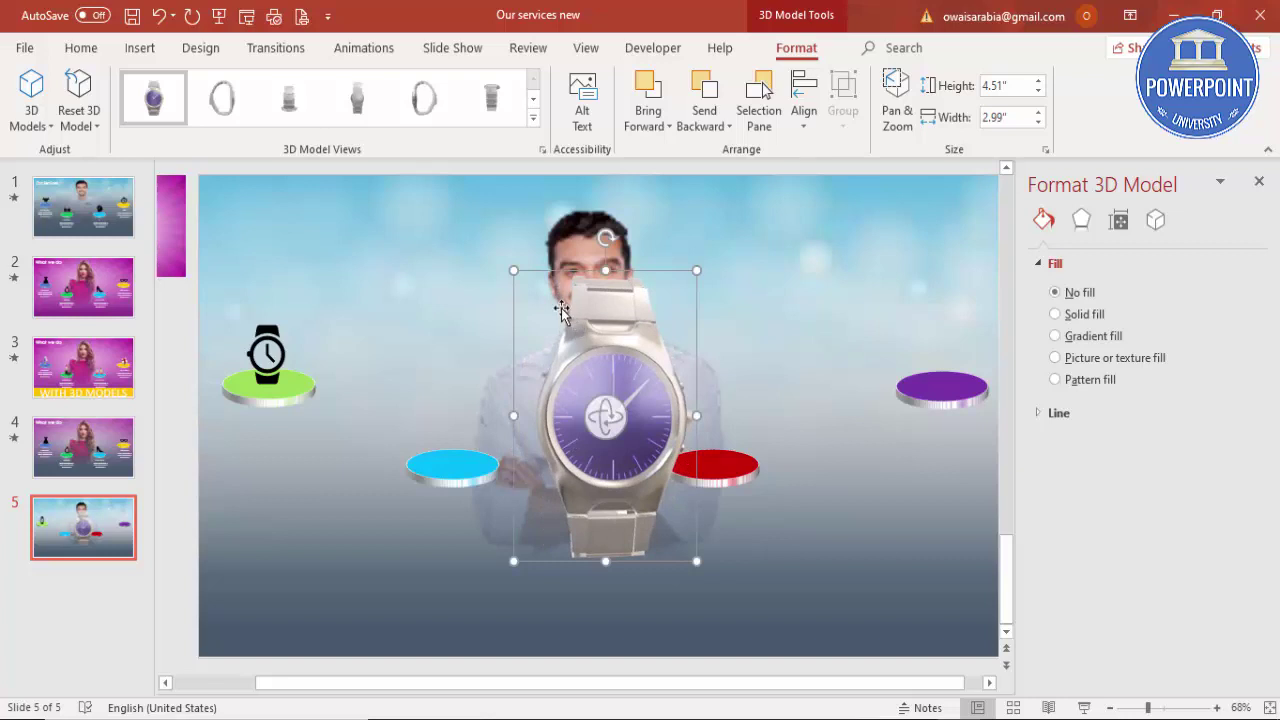
pyautogui.moveTo(510, 266); pyautogui.dragTo(623, 444)
pyautogui.moveTo(669, 492); pyautogui.dragTo(460, 362)
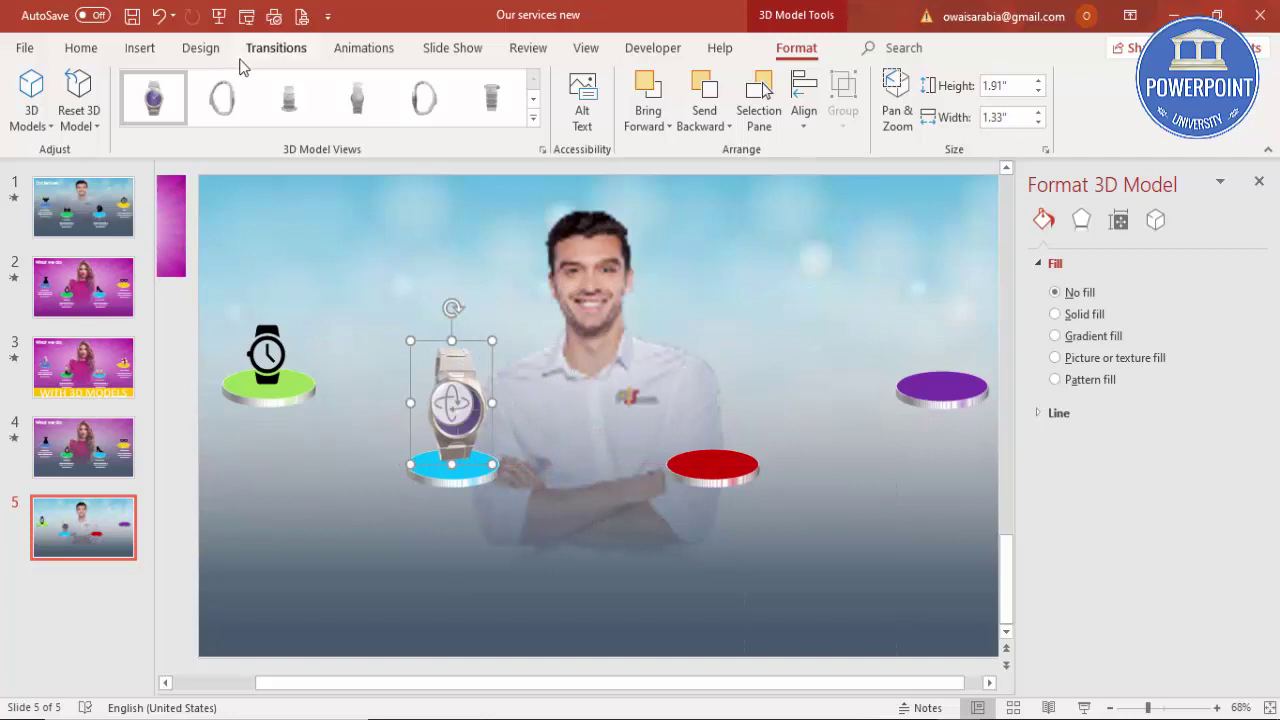
pyautogui.click(140, 48)
pyautogui.click(740, 110)
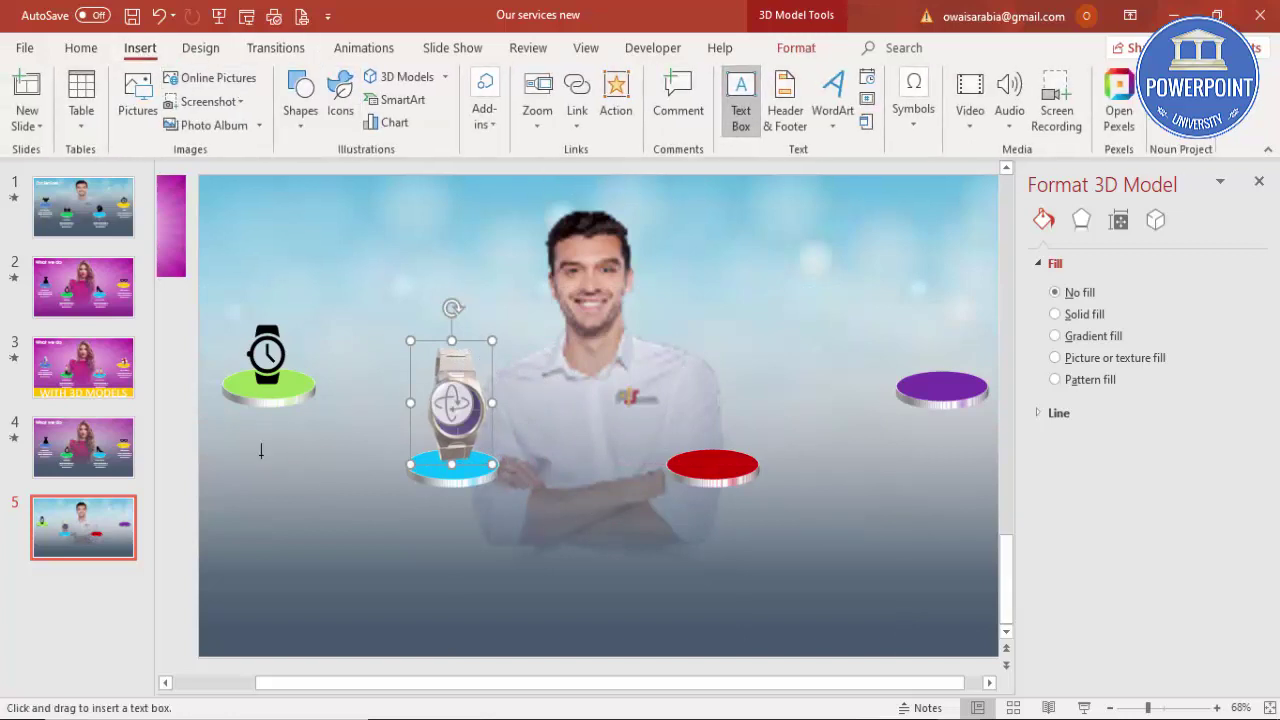
# Add a text box reading 'Watches' below the green disc
pyautogui.moveTo(238, 434); pyautogui.dragTo(383, 469)
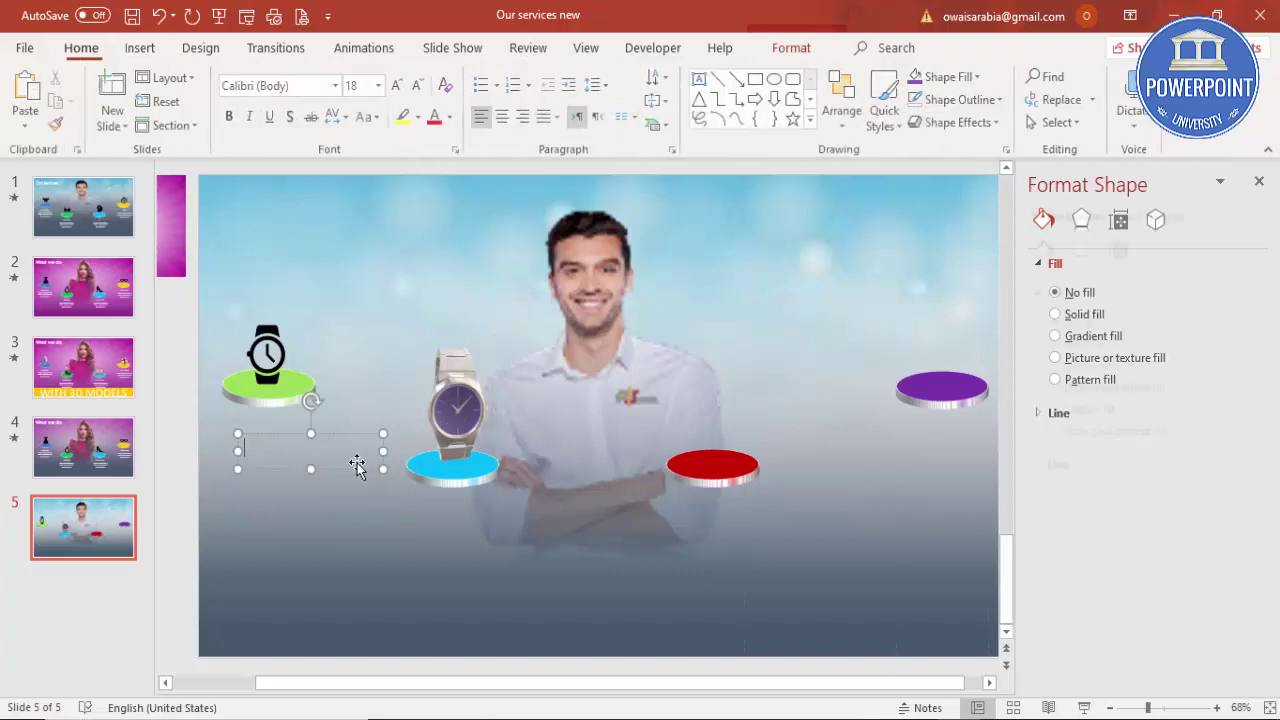
pyautogui.click(267, 355)
pyautogui.doubleClick(267, 355)
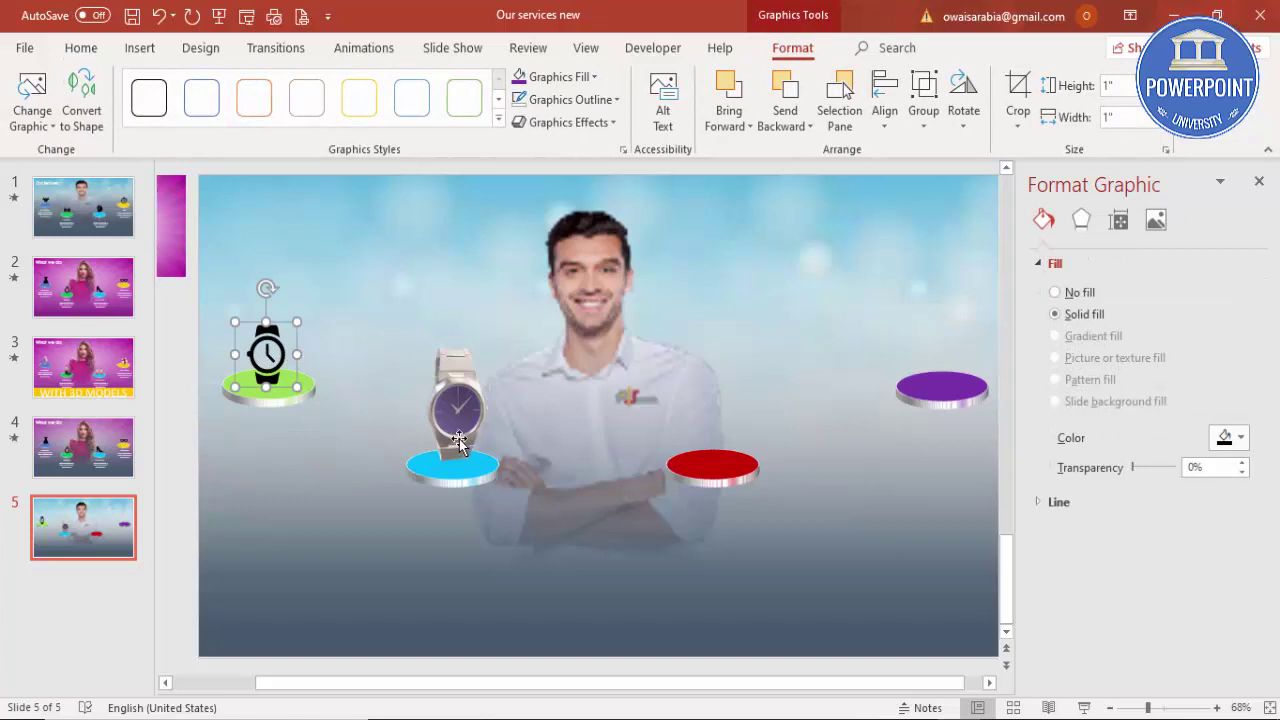
pyautogui.click(148, 48)
pyautogui.click(740, 103)
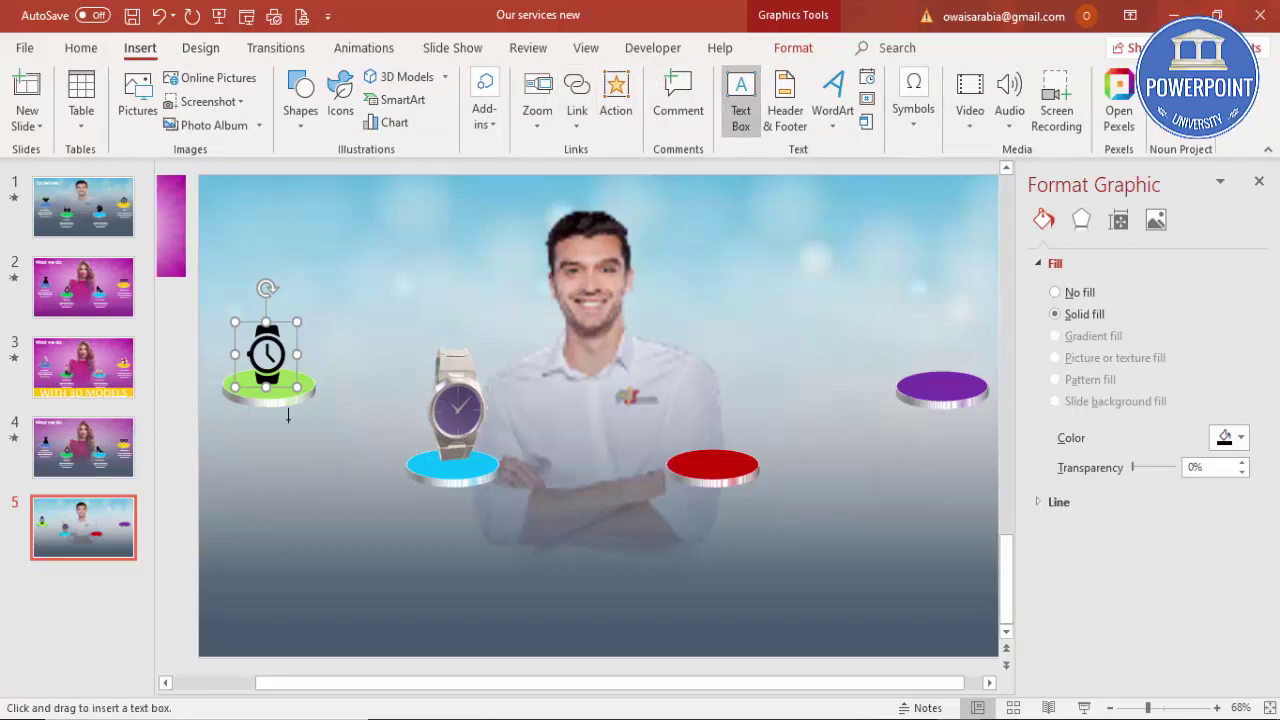
pyautogui.moveTo(287, 436); pyautogui.dragTo(346, 463)
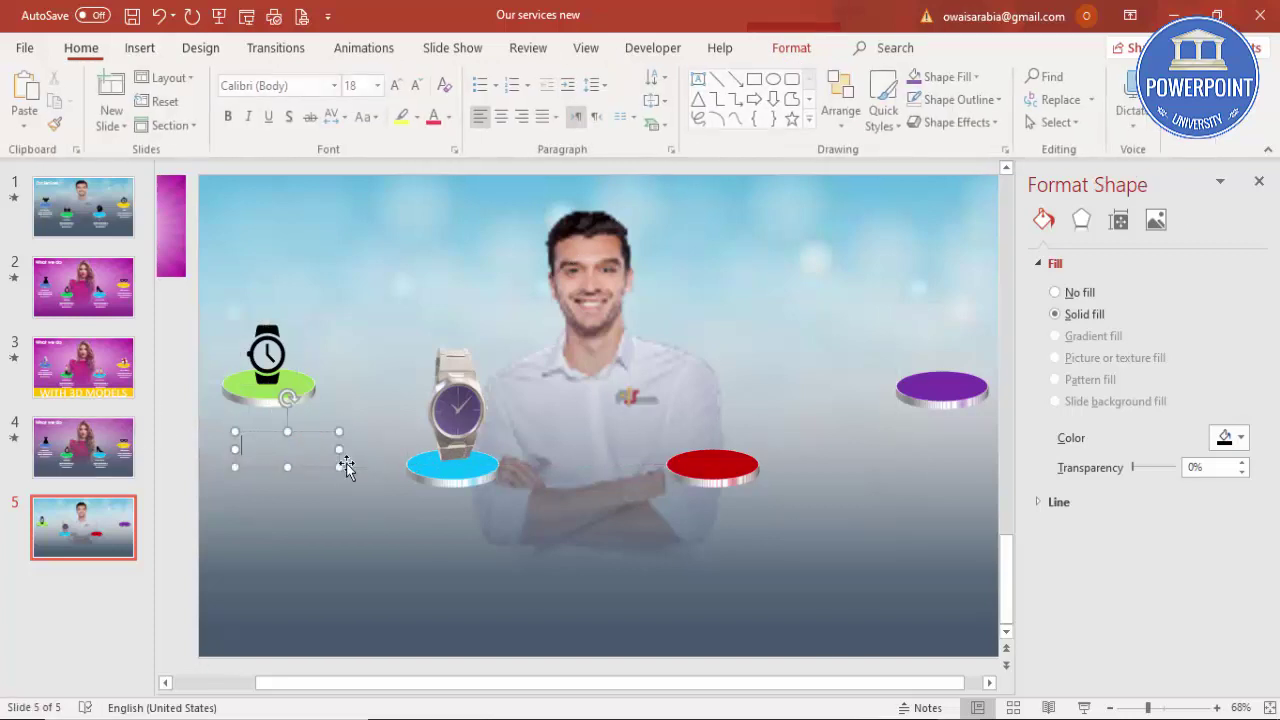
pyautogui.write('Watches')
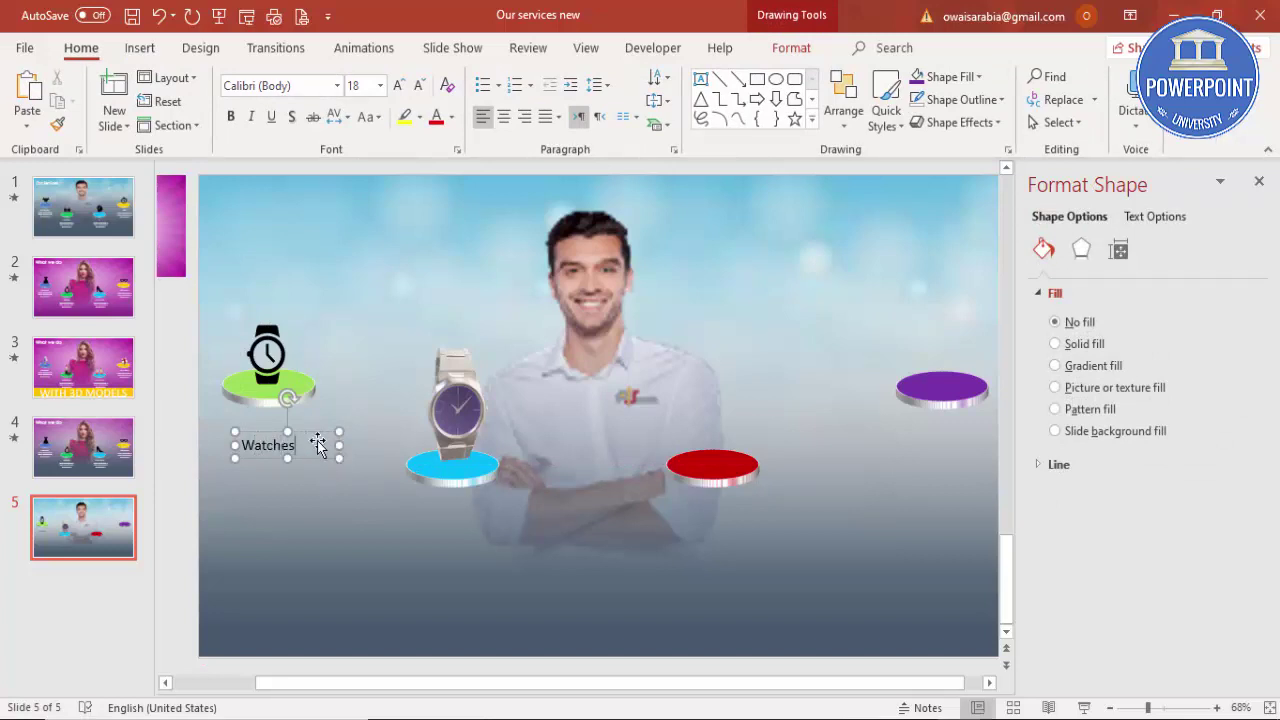
# Format the Watches label in bold, centred Century Gothic and position it under the green disc
pyautogui.click(313, 436)
pyautogui.click(289, 88)
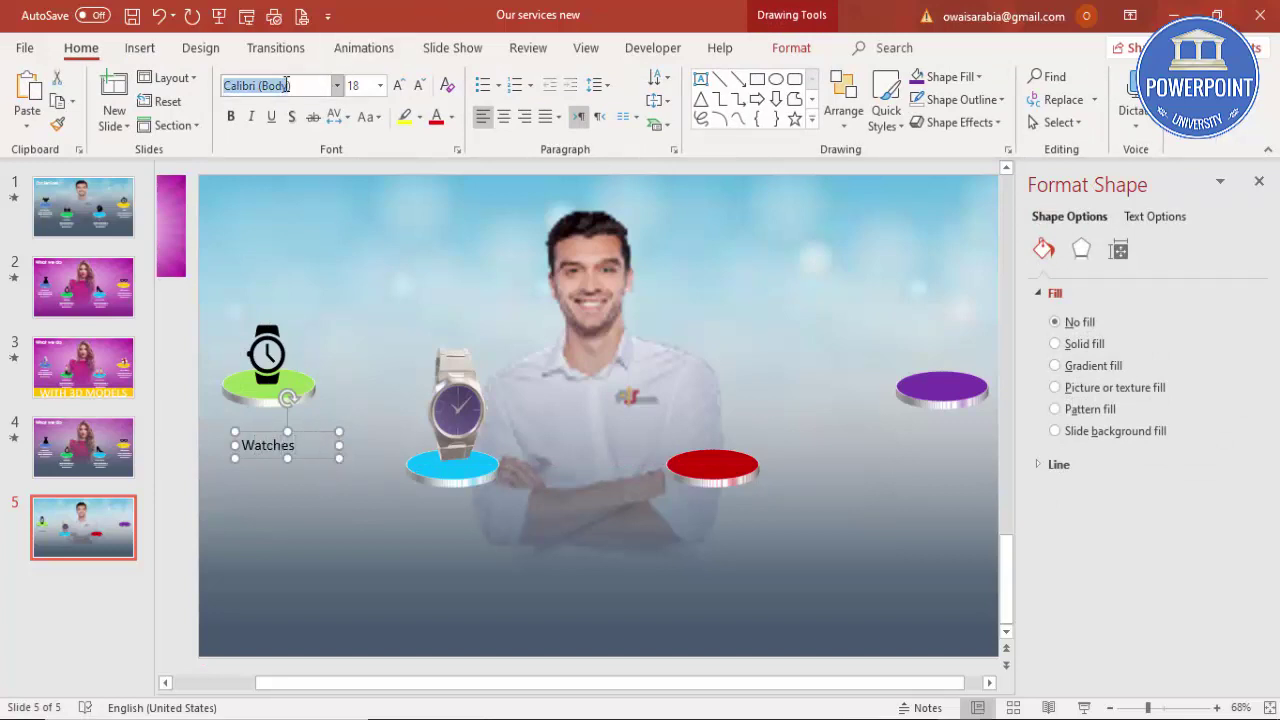
pyautogui.write('cent')
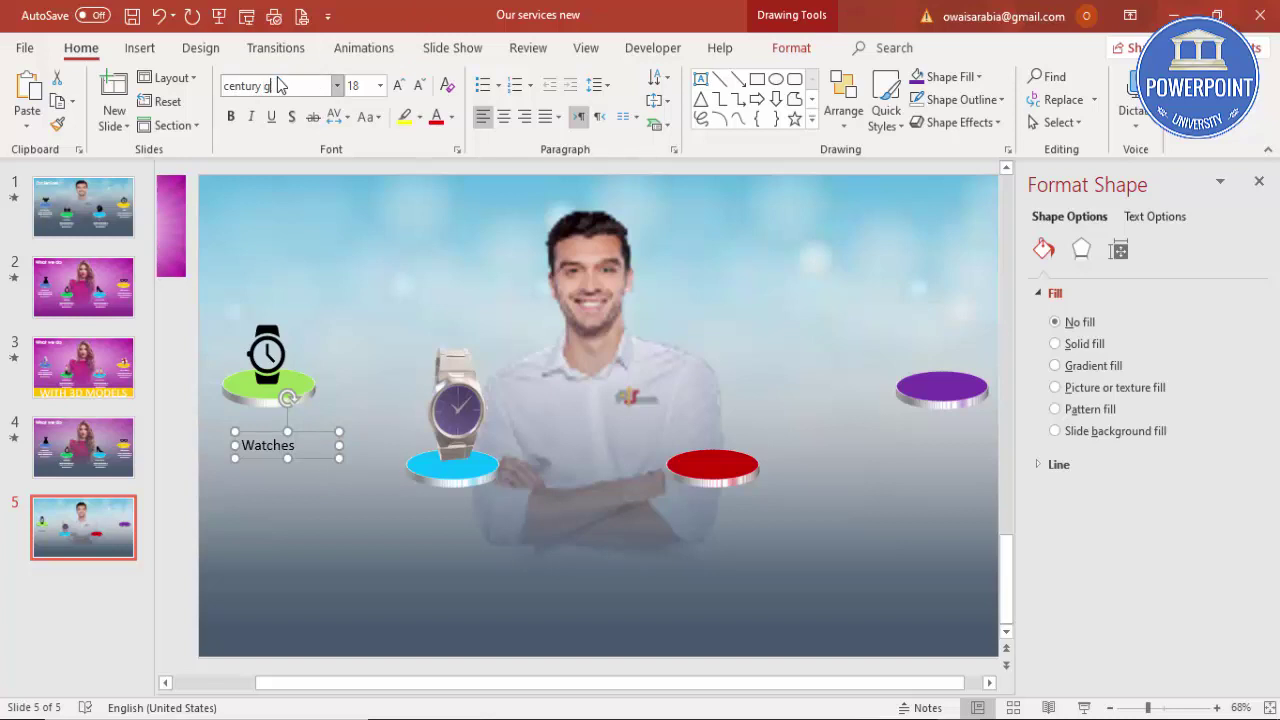
pyautogui.write('ury Gothic')
pyautogui.press('Return')
pyautogui.click(229, 120)
pyautogui.click(503, 116)
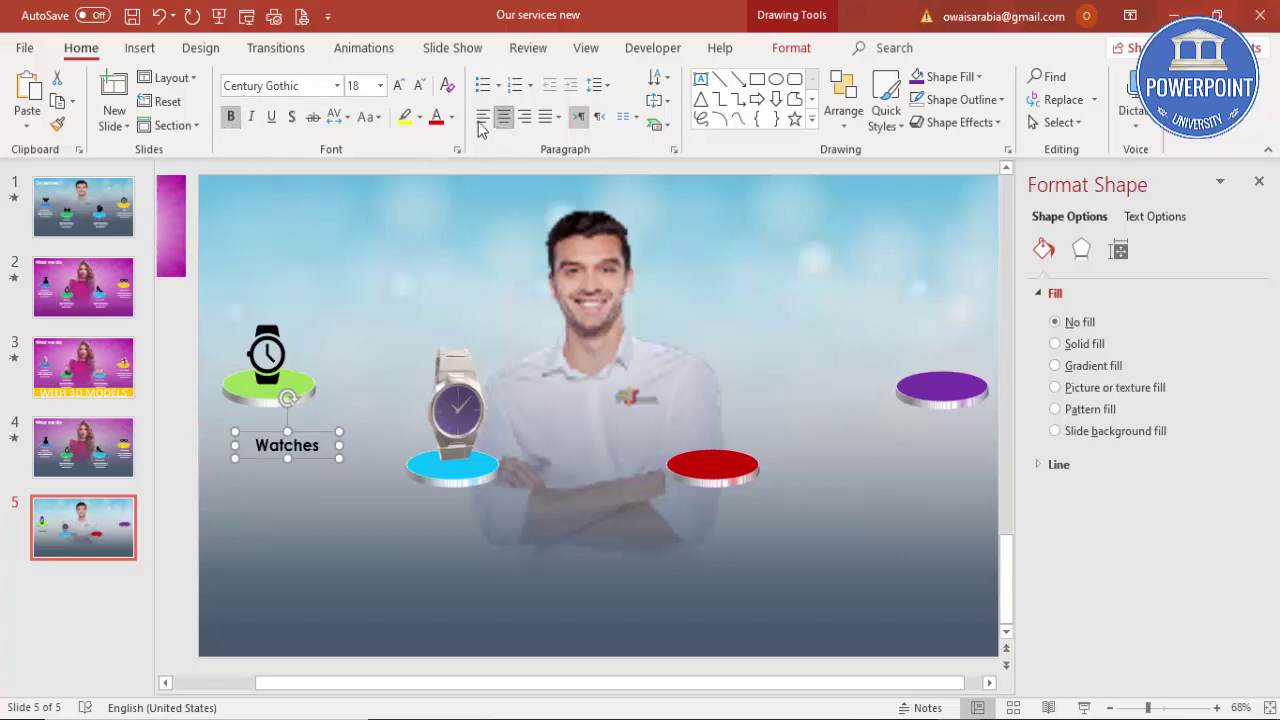
pyautogui.moveTo(313, 436); pyautogui.dragTo(494, 522)
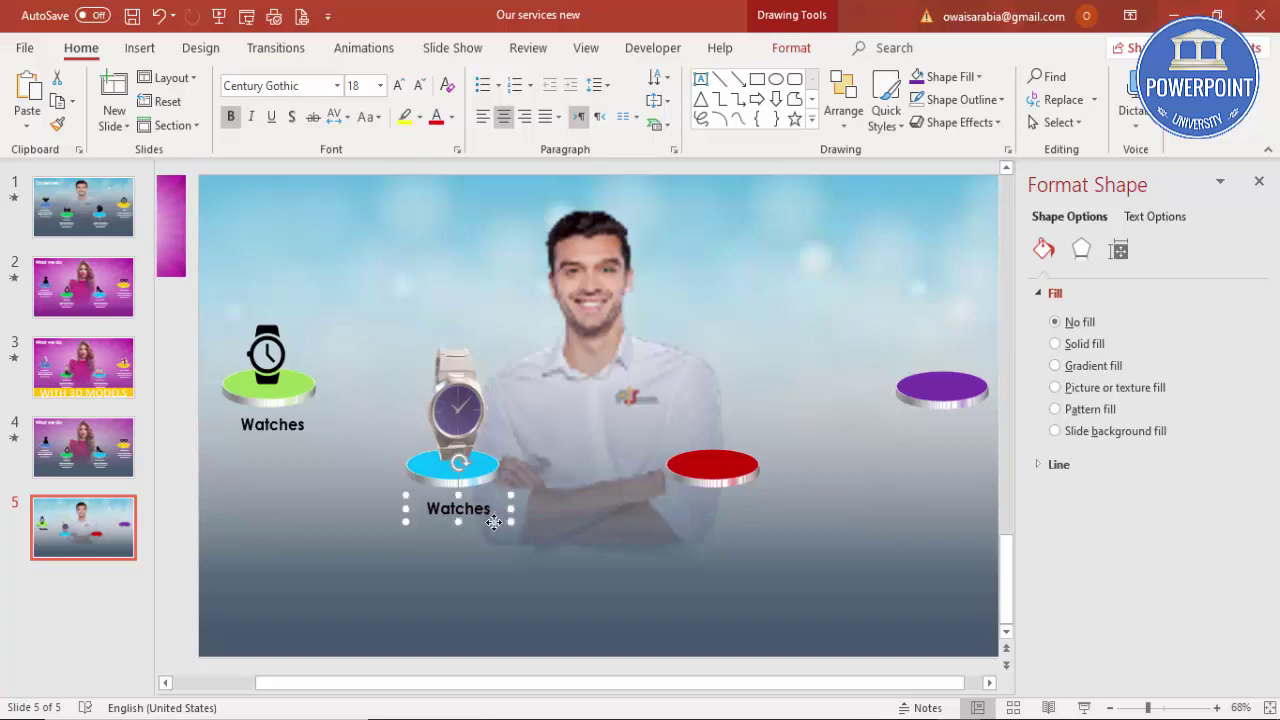
# Duplicate the Watches label with Ctrl+D to caption the other discs
pyautogui.hotkey('ctrl', 'd')
pyautogui.moveTo(666, 573); pyautogui.dragTo(744, 492)
pyautogui.hotkey('ctrl', 'd')
# Place a Watches label under the purple disc and add 'Add your detail text here' under the green label
pyautogui.moveTo(956, 492); pyautogui.dragTo(948, 408)
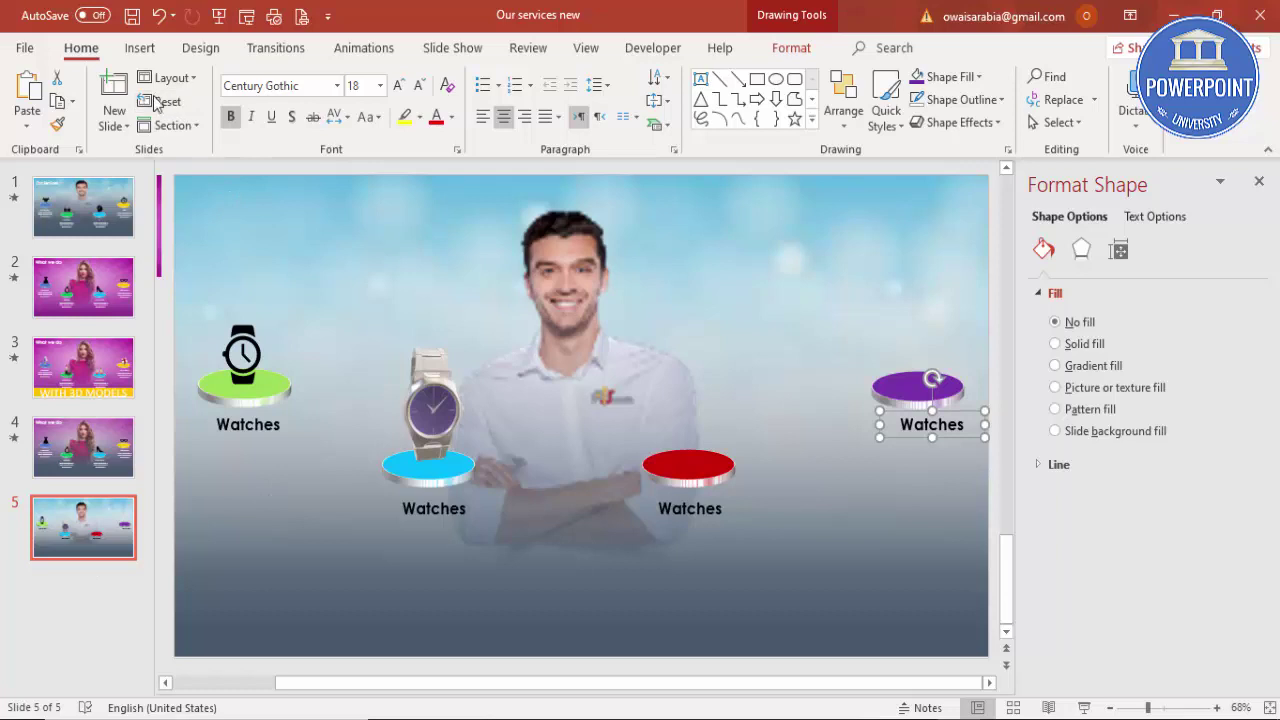
pyautogui.click(140, 48)
pyautogui.click(740, 100)
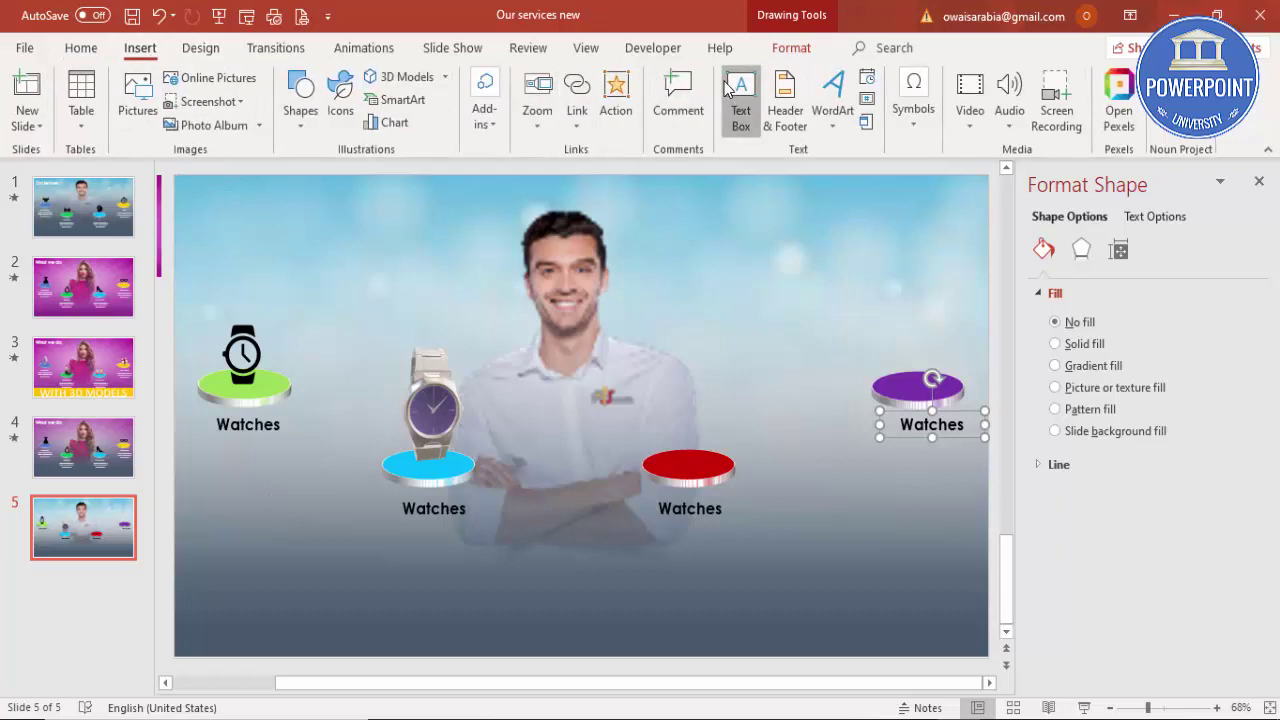
pyautogui.moveTo(290, 477); pyautogui.dragTo(324, 492)
pyautogui.write('Add')
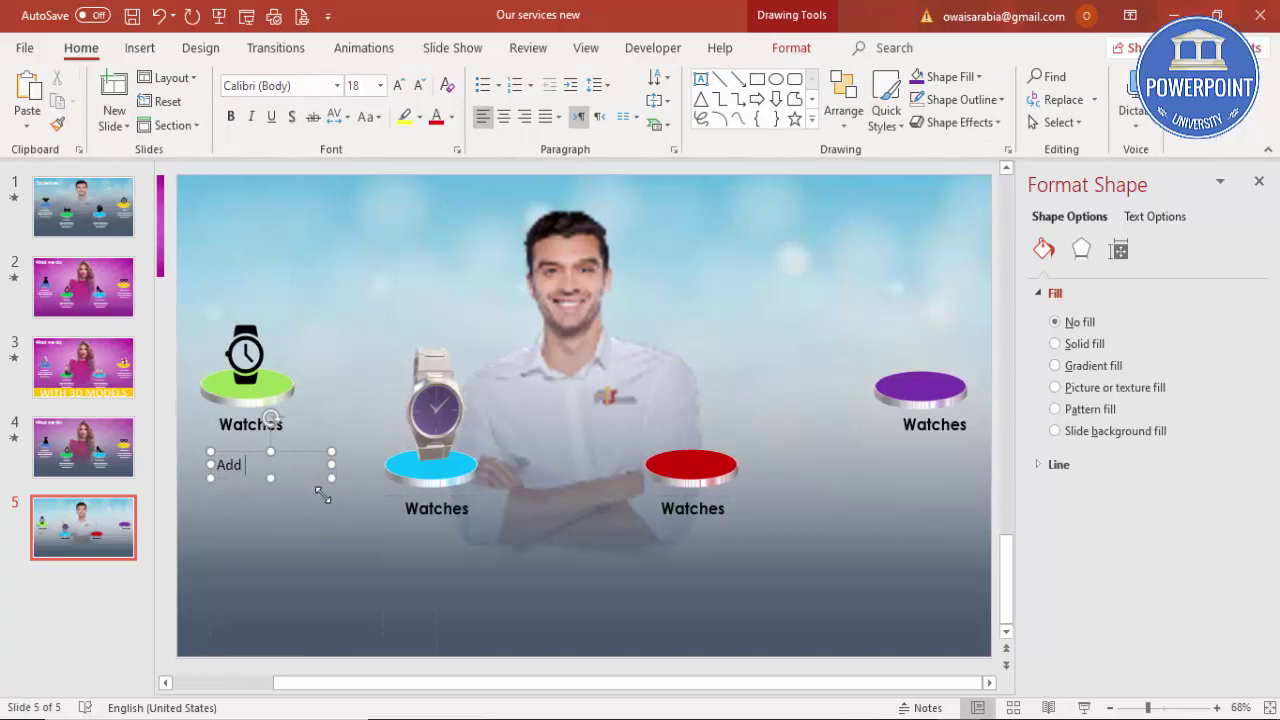
pyautogui.write(' your detail text here')
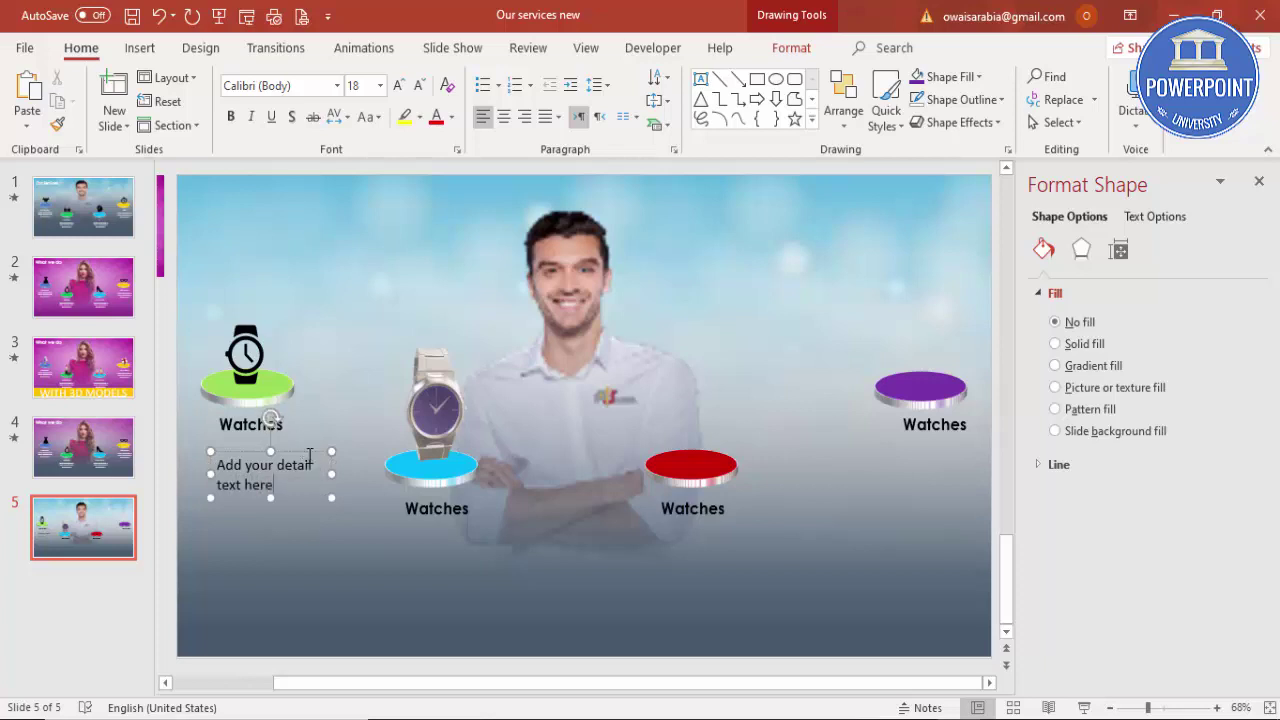
# Centre the detail text at 14 pt beneath the green Watches label
pyautogui.click(503, 116)
pyautogui.click(419, 86)
pyautogui.click(419, 86)
pyautogui.moveTo(286, 452)
pyautogui.mouseDown()
pyautogui.moveTo(272, 452)
pyautogui.moveTo(293, 445)
pyautogui.mouseUp()
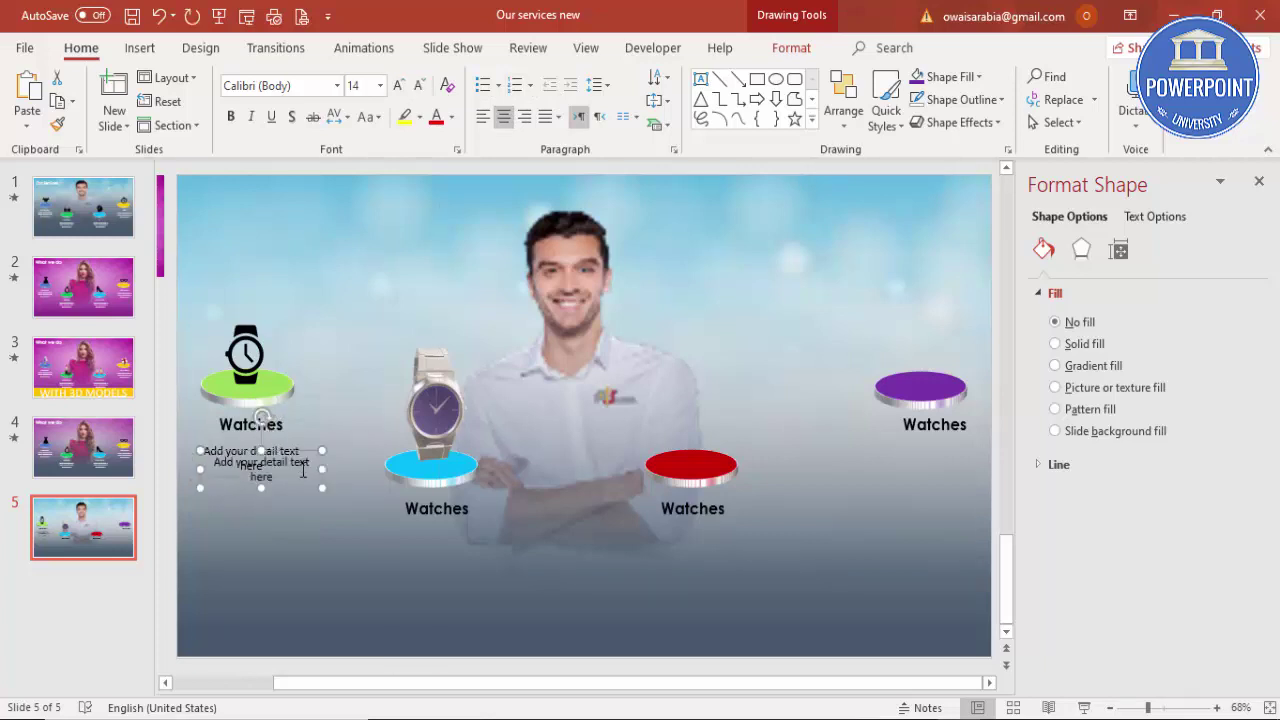
# Copy the detail text under the blue, red and purple discs' labels
pyautogui.moveTo(291, 490); pyautogui.dragTo(684, 586)
pyautogui.moveTo(714, 533); pyautogui.dragTo(742, 521)
pyautogui.moveTo(958, 528); pyautogui.dragTo(940, 440)
# Nudge the purple disc's Watches heading lower, then deselect and close the background formatting panel
pyautogui.click(946, 428)
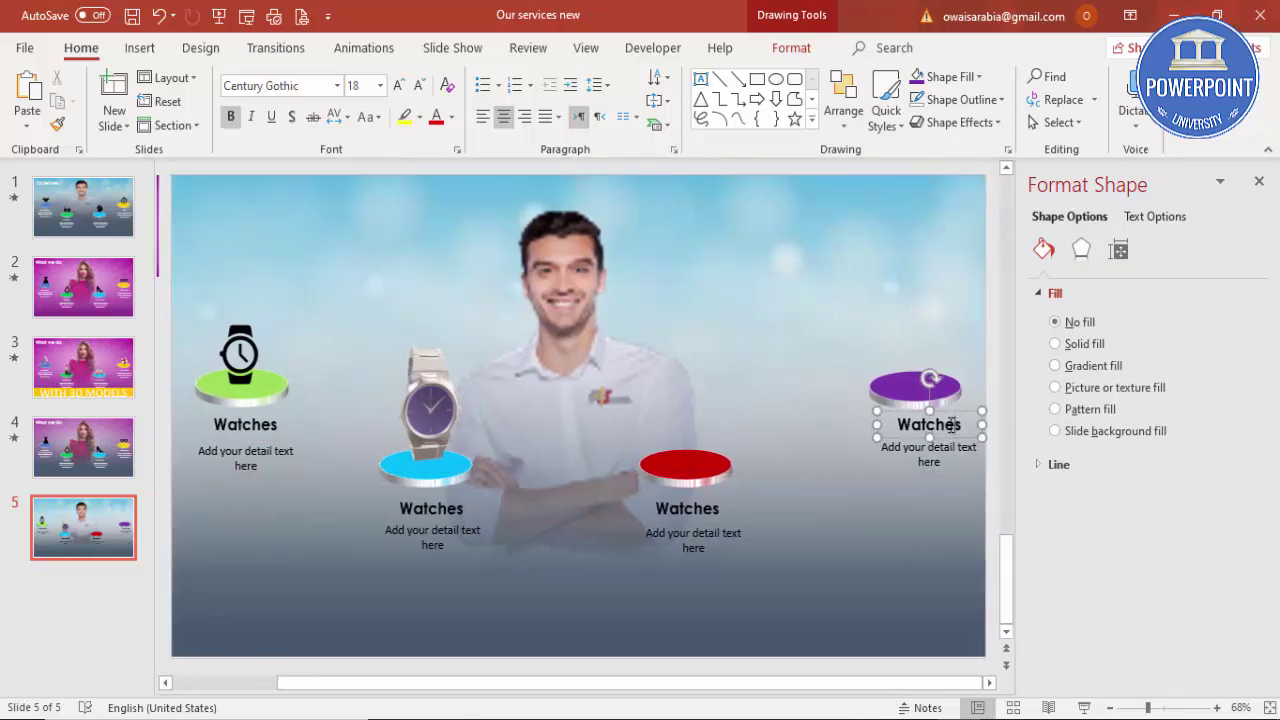
pyautogui.moveTo(963, 410); pyautogui.dragTo(951, 411)
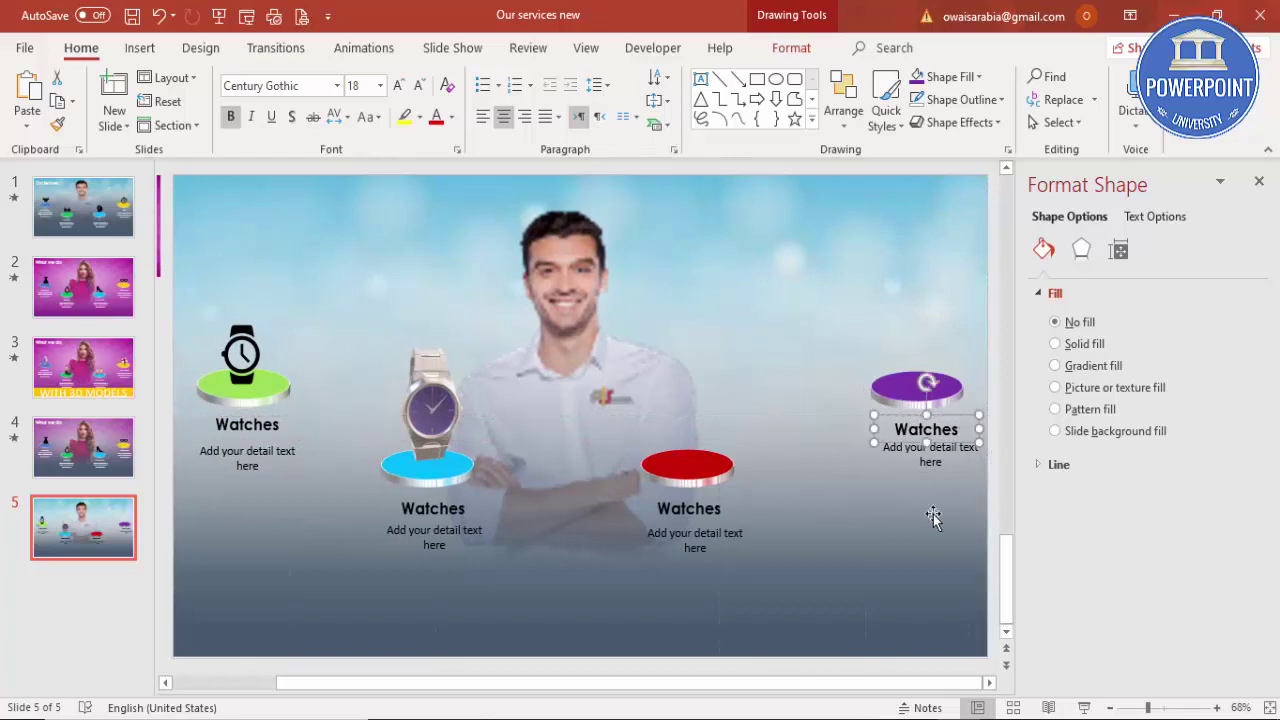
pyautogui.click(903, 528)
pyautogui.click(993, 307)
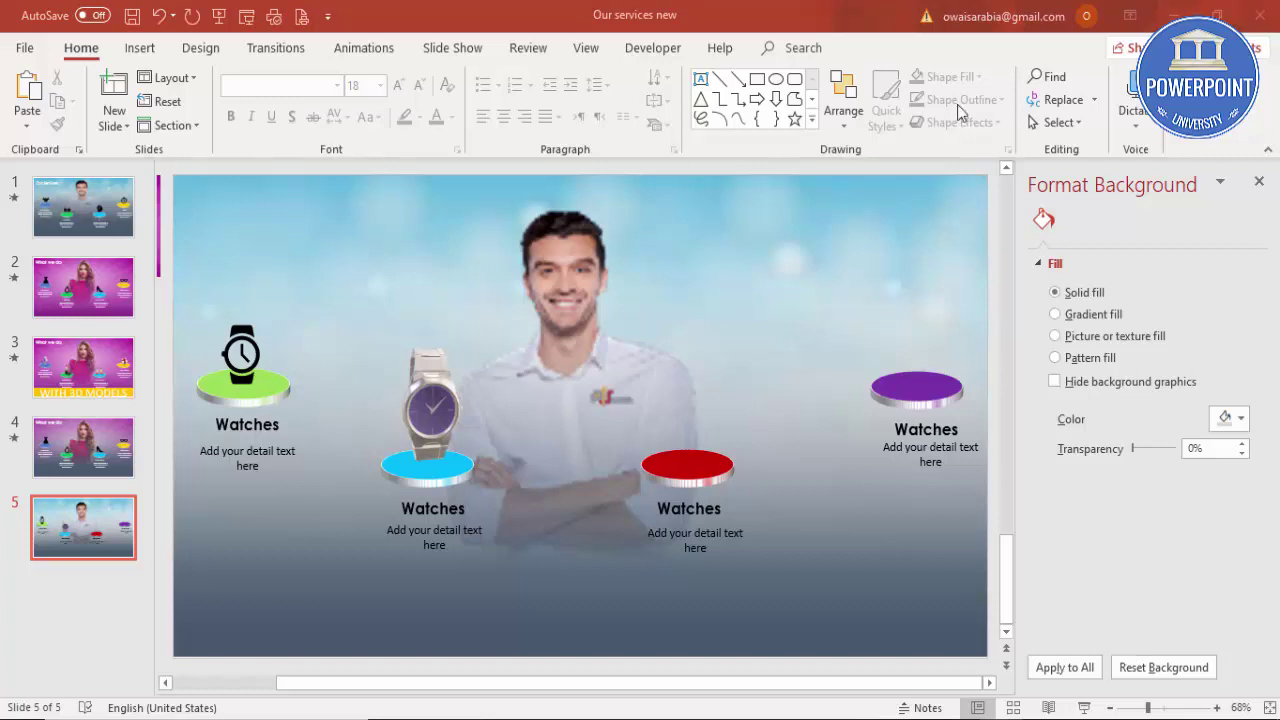
pyautogui.click(1259, 182)
# With the Animation Pane shown, apply Fly In to the green disc's watch group and open its Timing settings
pyautogui.click(366, 48)
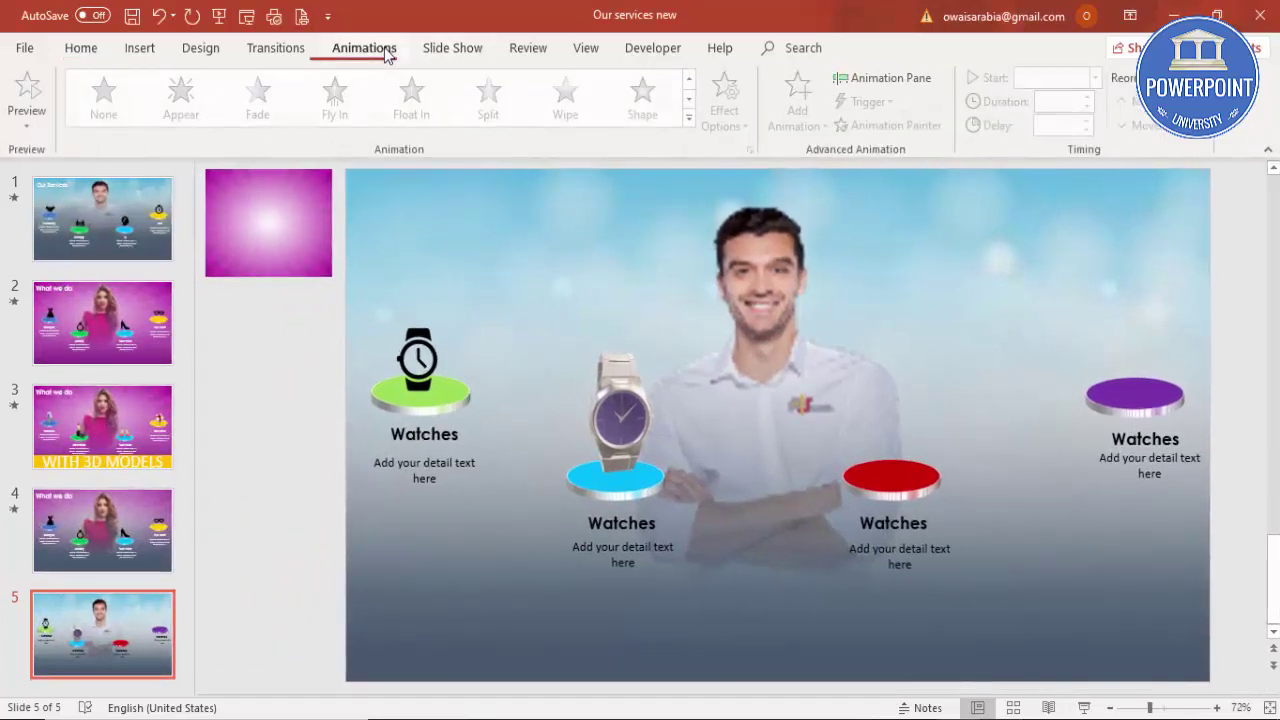
pyautogui.click(892, 78)
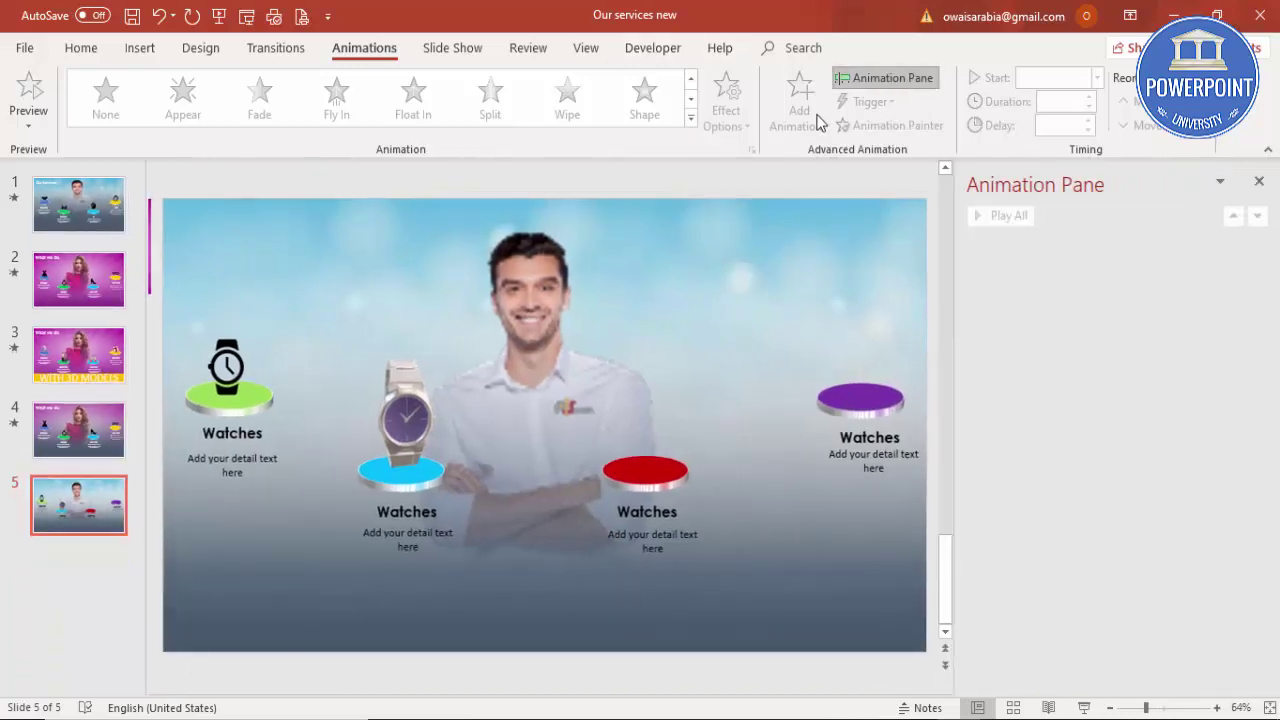
pyautogui.click(261, 395)
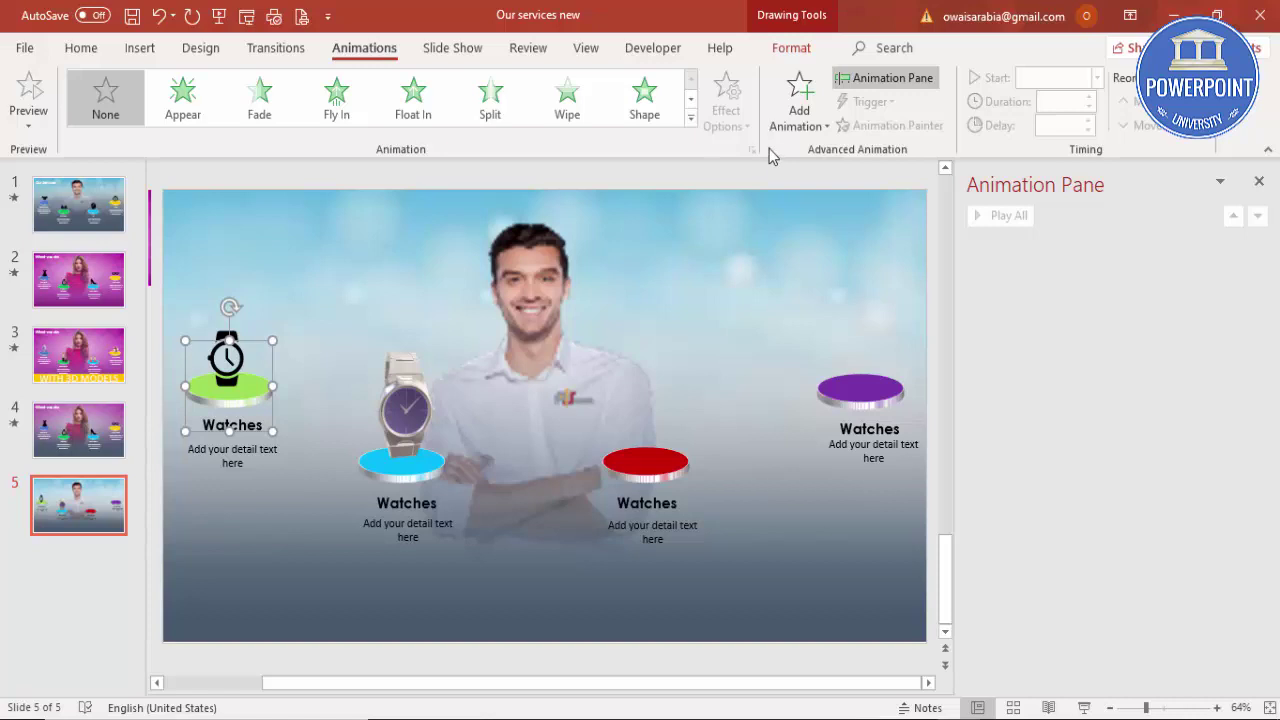
pyautogui.click(340, 110)
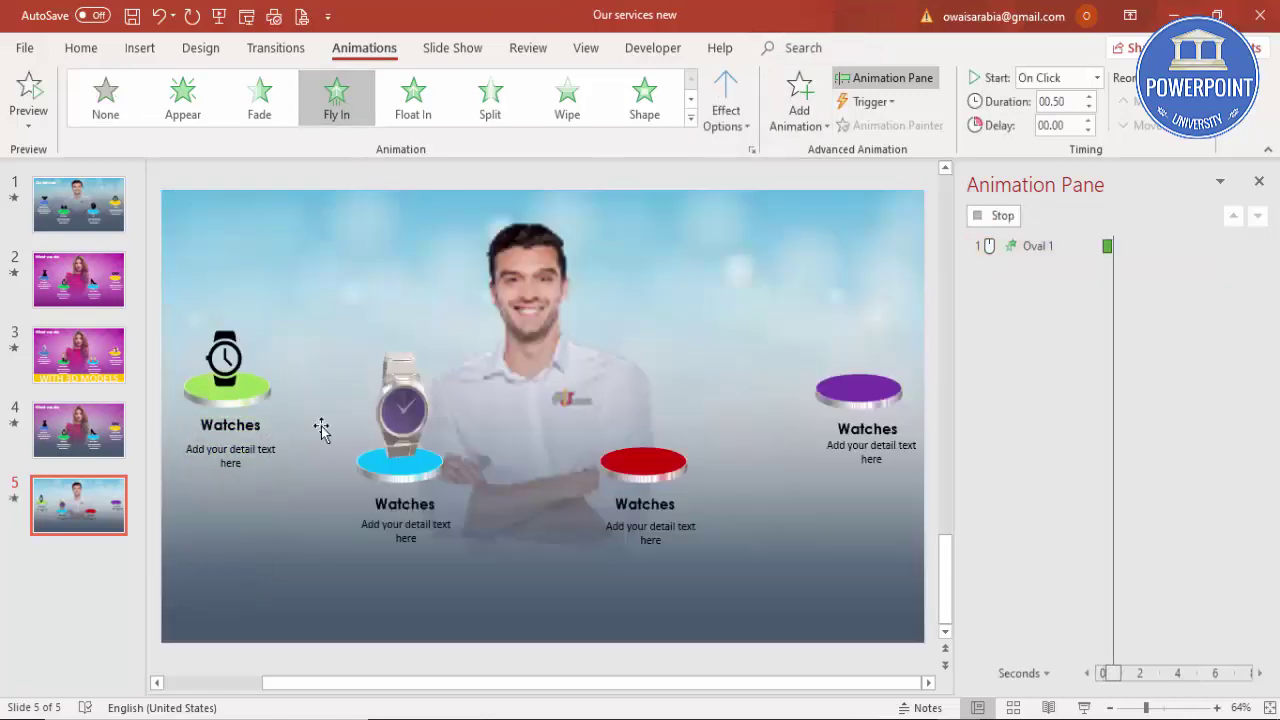
pyautogui.doubleClick(1008, 246)
pyautogui.click(543, 222)
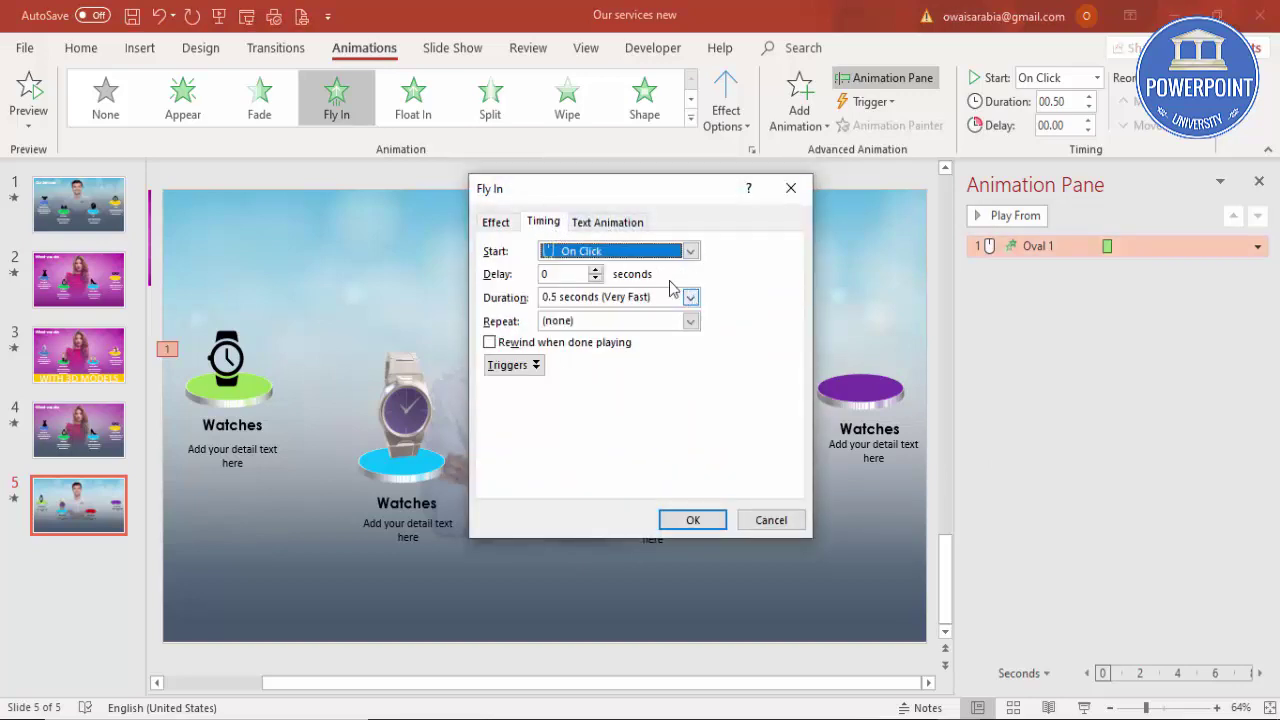
# Keep the 0.5 sec duration and give the green disc's Fly In a 0.11 sec bounce end
pyautogui.click(495, 221)
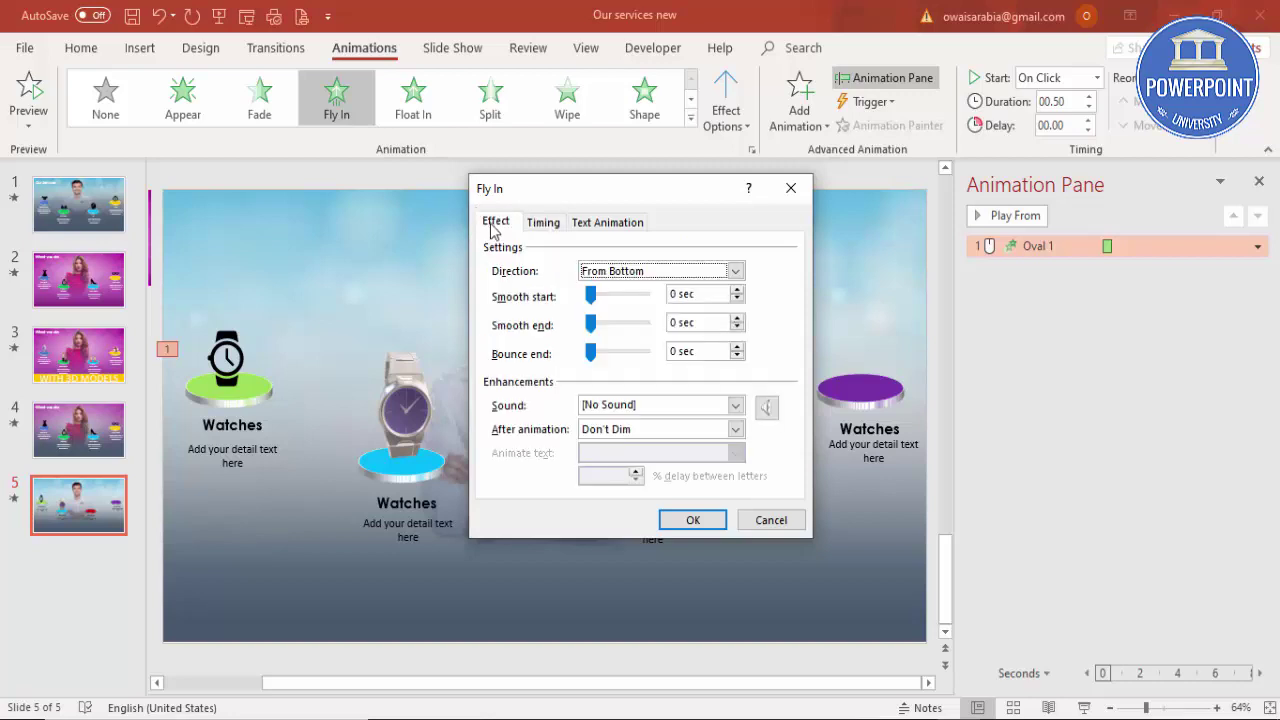
pyautogui.click(548, 222)
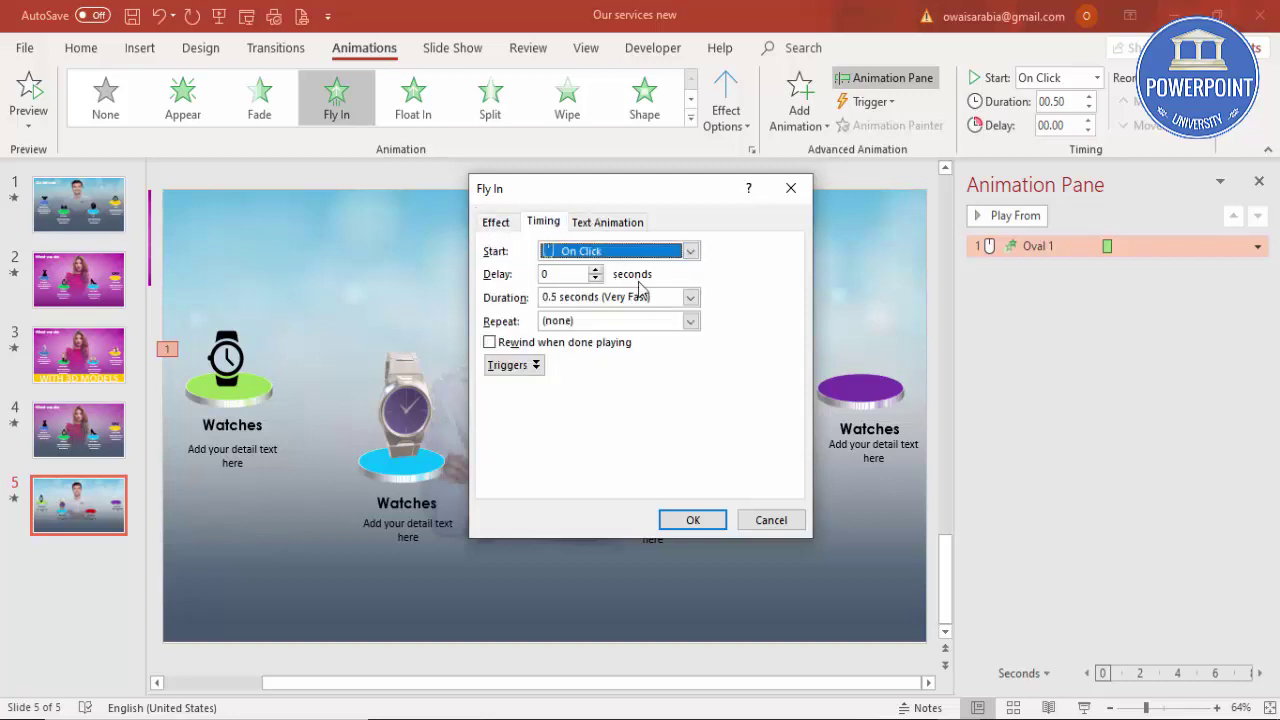
pyautogui.click(689, 297)
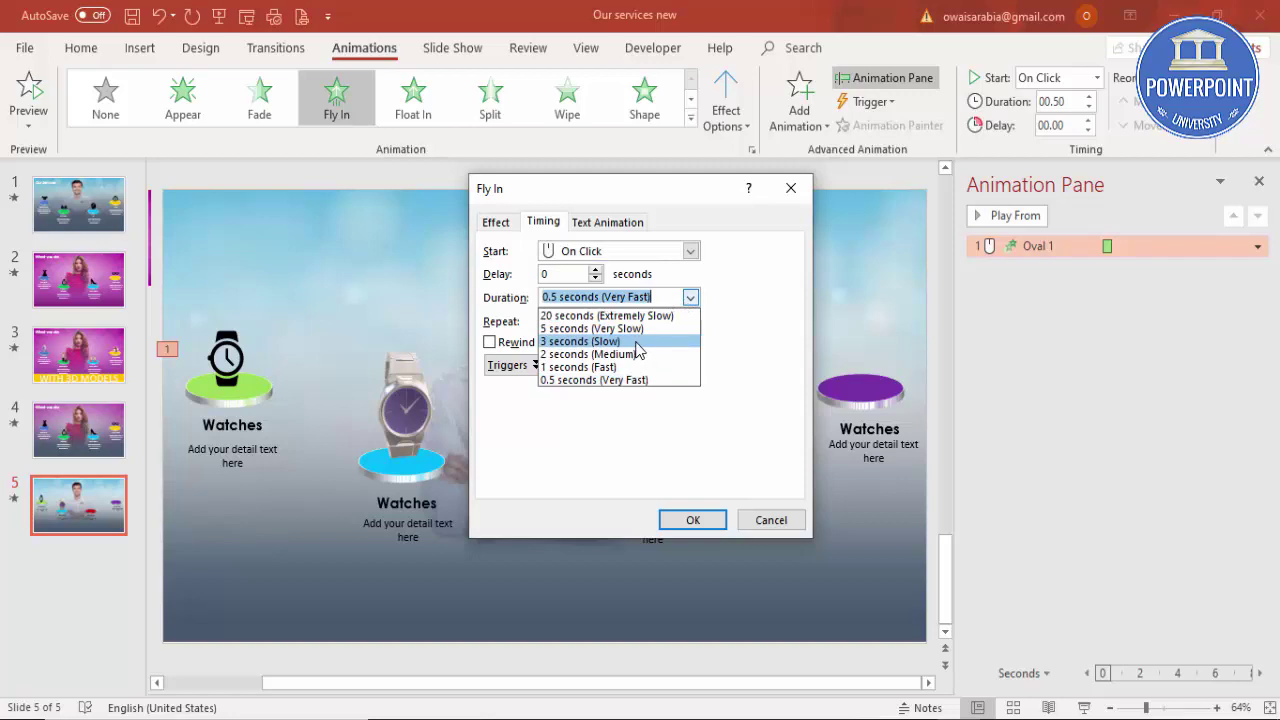
pyautogui.click(497, 224)
pyautogui.click(498, 225)
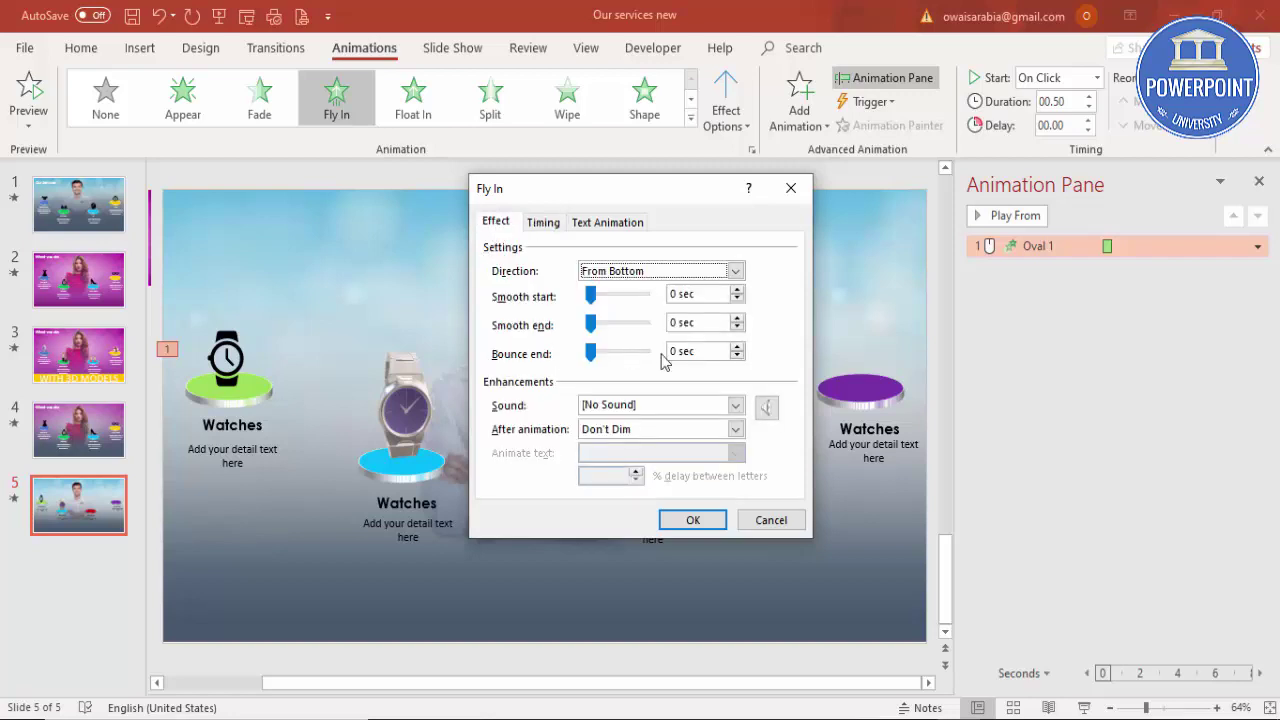
pyautogui.moveTo(590, 352); pyautogui.dragTo(604, 355)
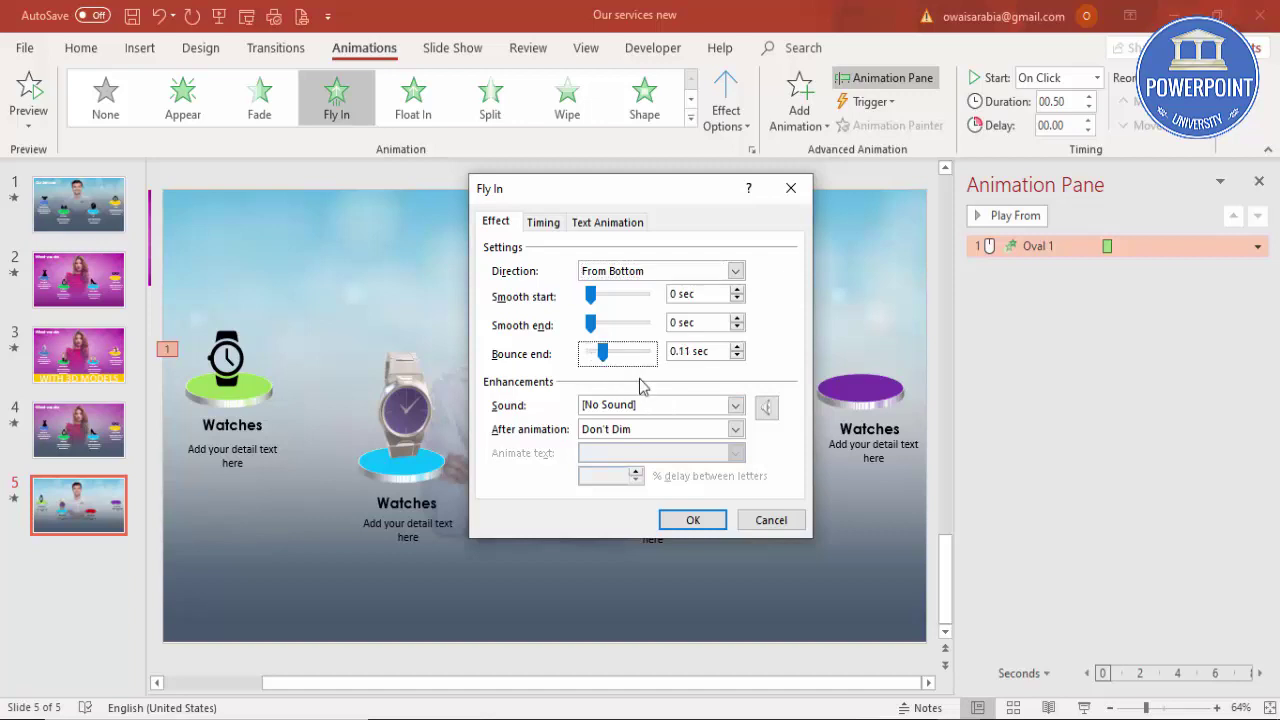
pyautogui.click(692, 520)
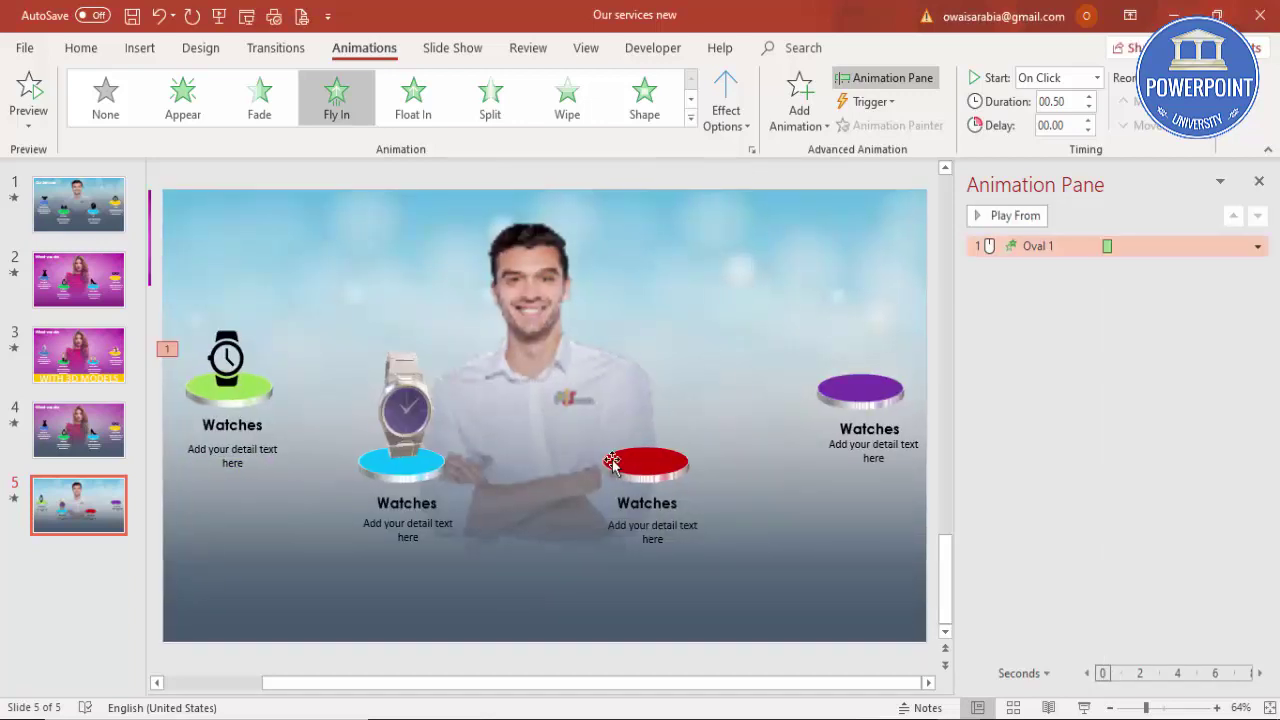
# Use Animation Painter to copy the disc's Fly In onto the Watches title and detail text
pyautogui.click(265, 395)
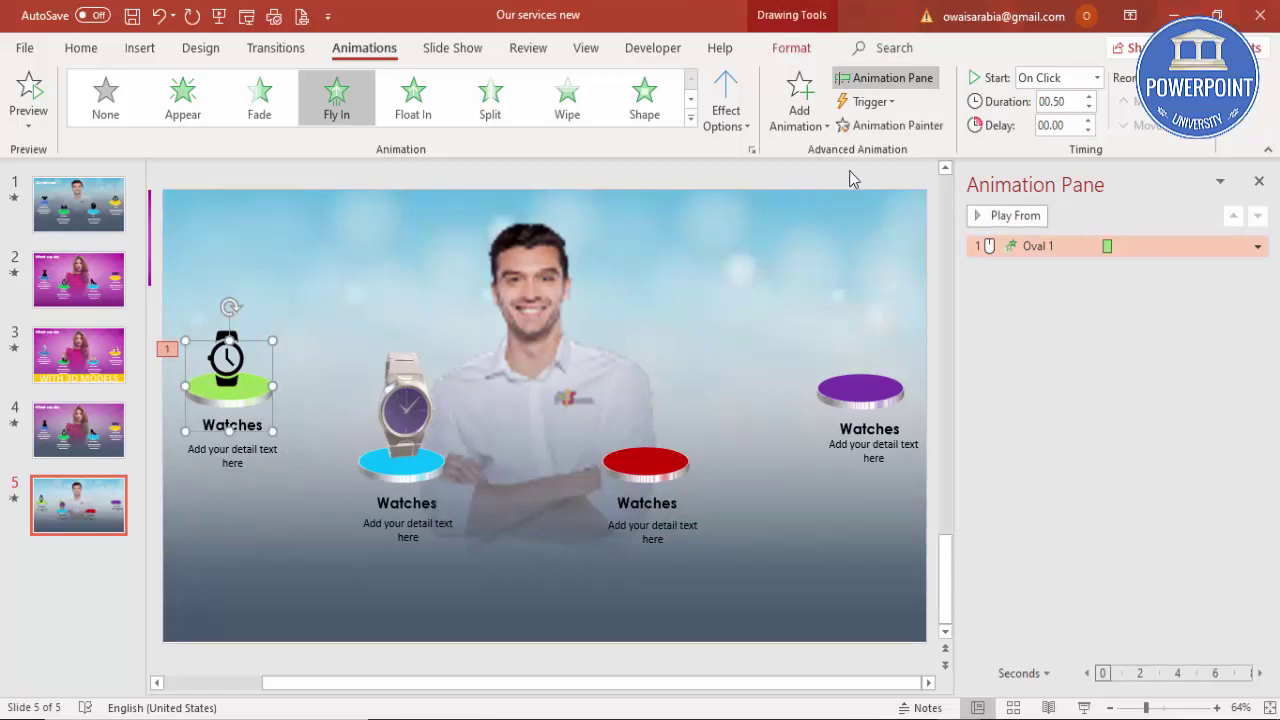
pyautogui.click(898, 124)
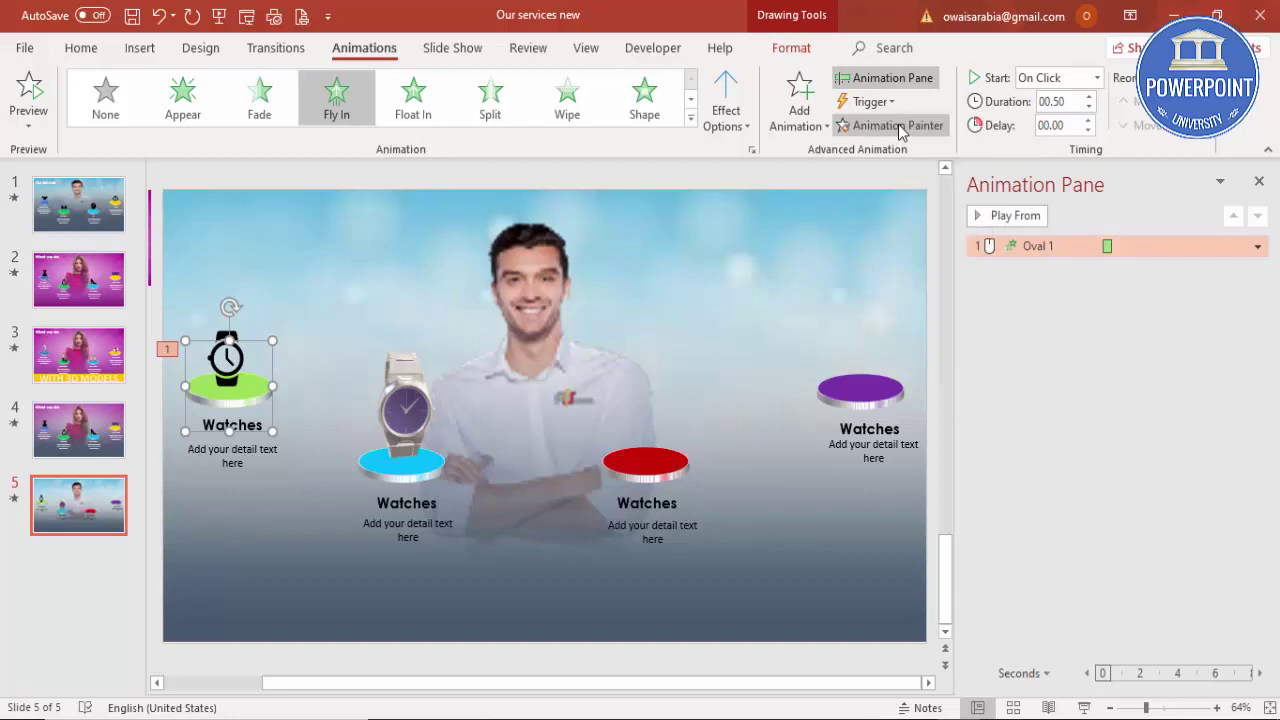
pyautogui.click(254, 432)
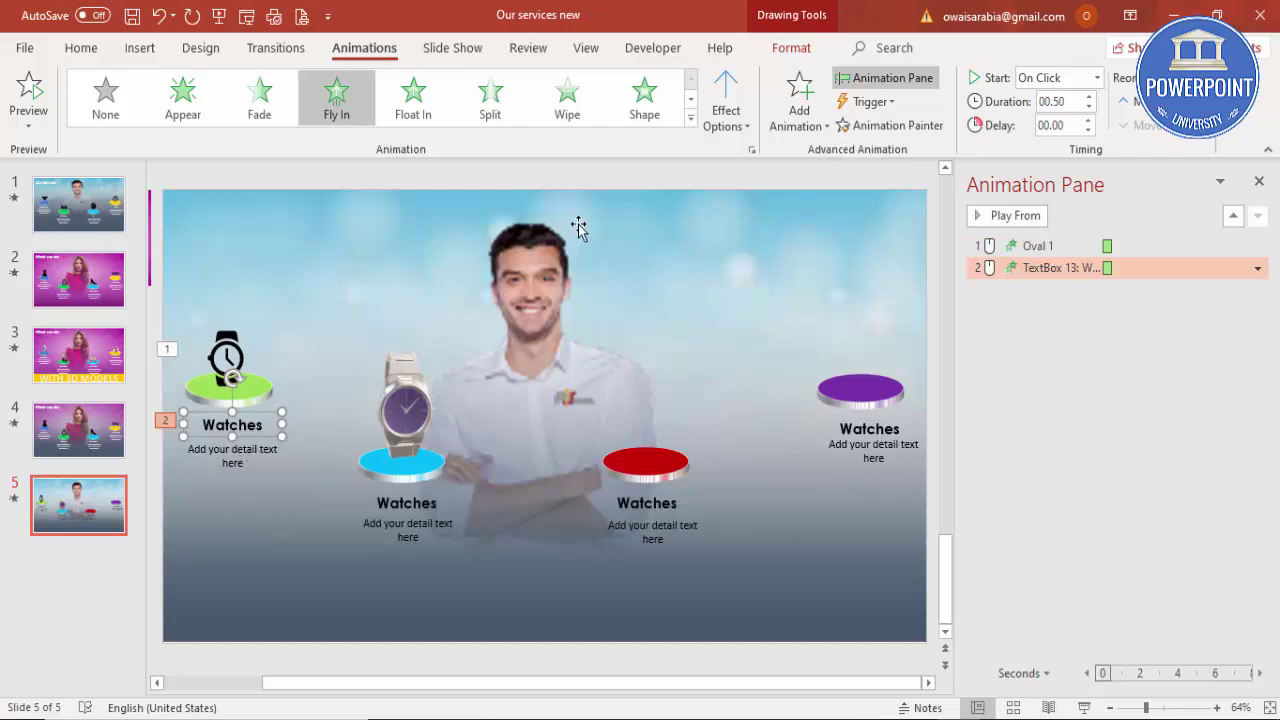
pyautogui.click(927, 126)
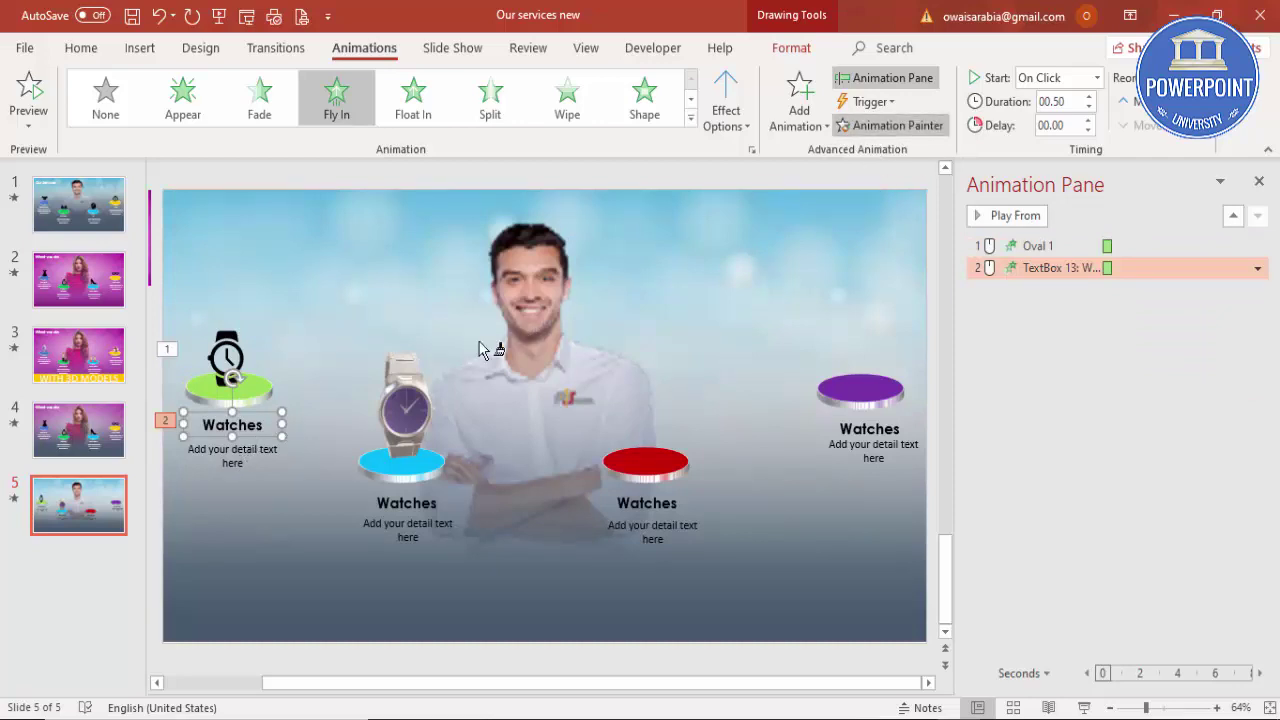
pyautogui.click(229, 449)
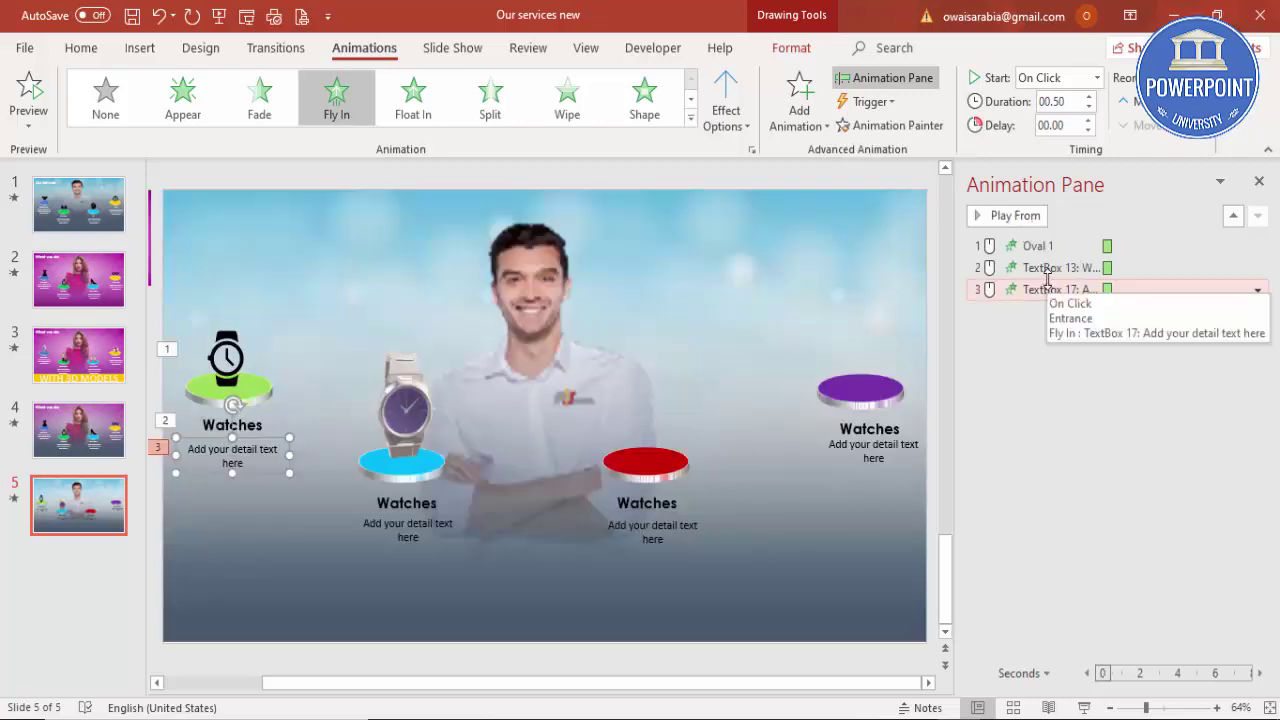
# Set both text animations to start With Previous
pyautogui.click(1052, 268)
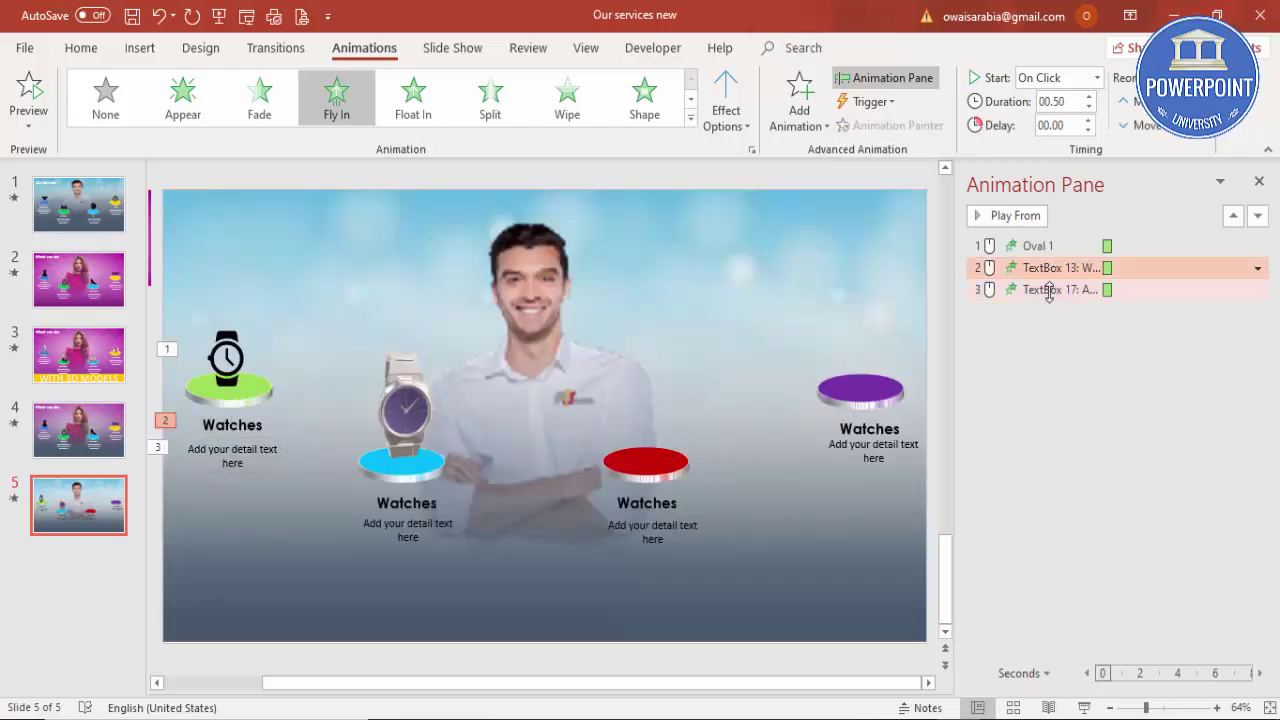
pyautogui.keyDown('shift'); pyautogui.click(1045, 289); pyautogui.keyUp('shift')
pyautogui.click(1097, 78)
pyautogui.click(1050, 116)
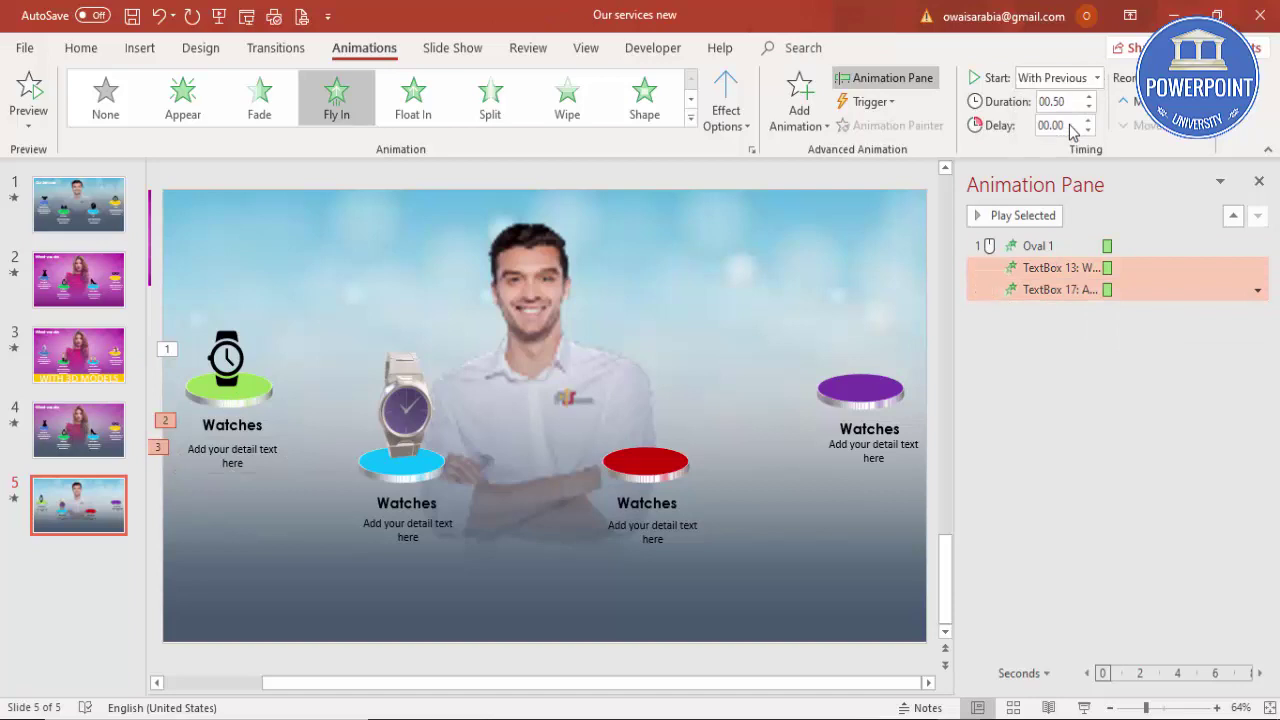
pyautogui.click(1054, 334)
# Delay the title by 0.50 sec and the detail text by 0.75 sec, then preview all animations
pyautogui.click(1045, 270)
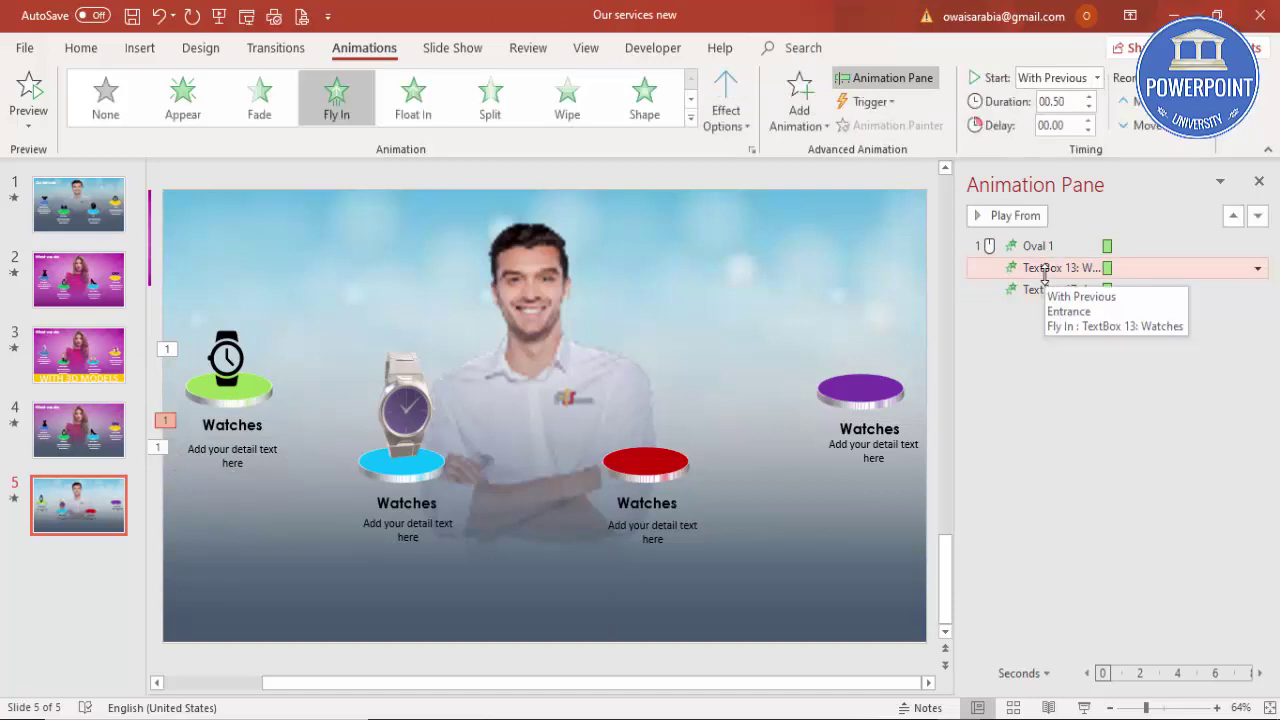
pyautogui.click(1088, 120)
pyautogui.click(1088, 120)
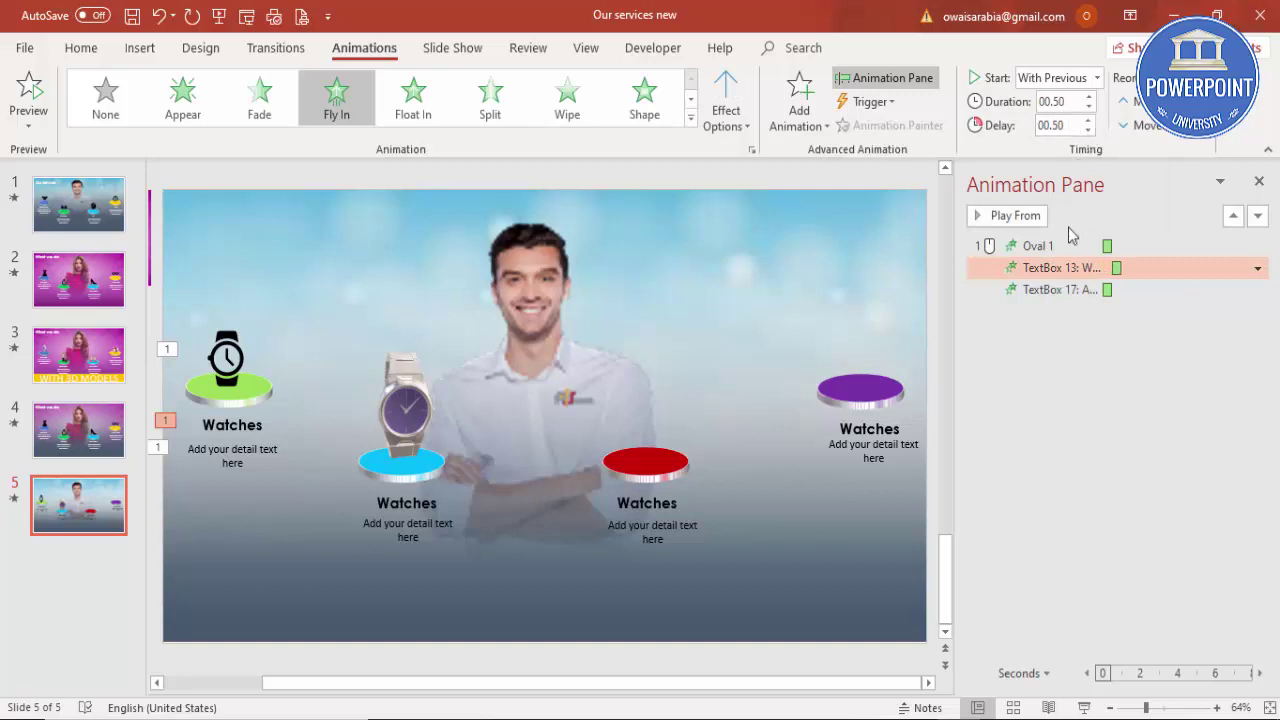
pyautogui.click(1059, 290)
pyautogui.click(1088, 120)
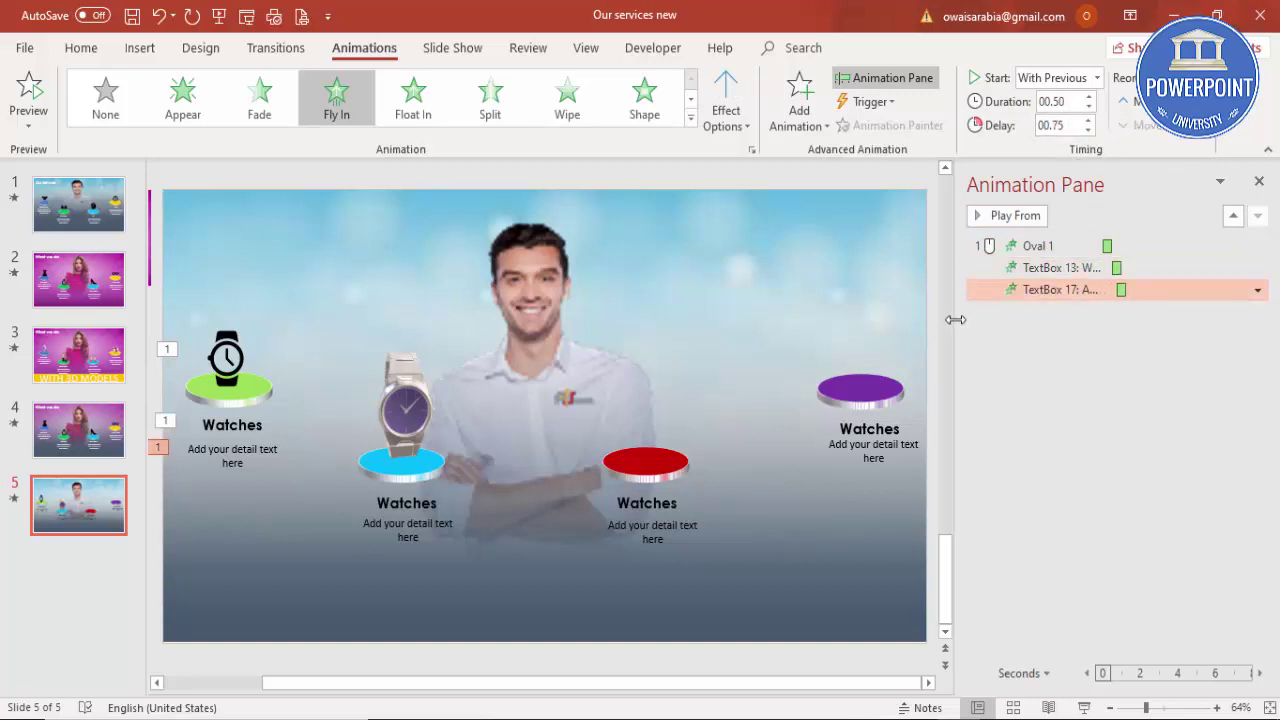
pyautogui.click(948, 224)
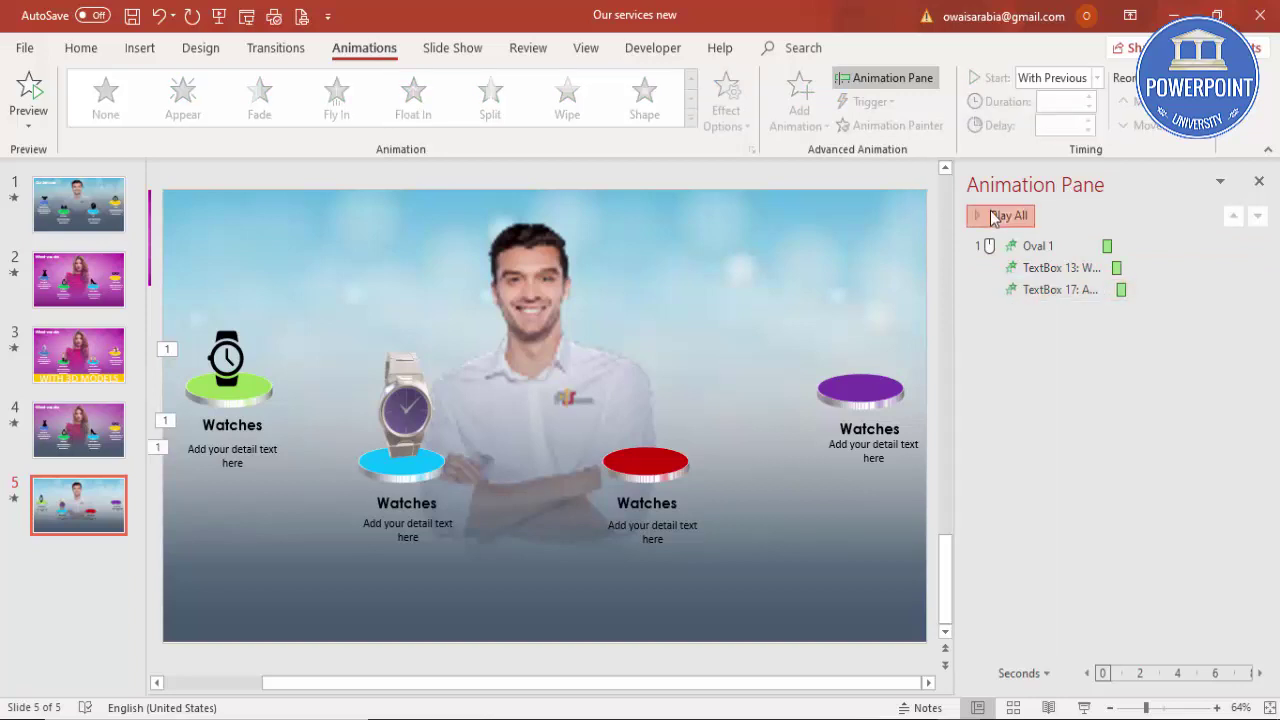
pyautogui.click(993, 216)
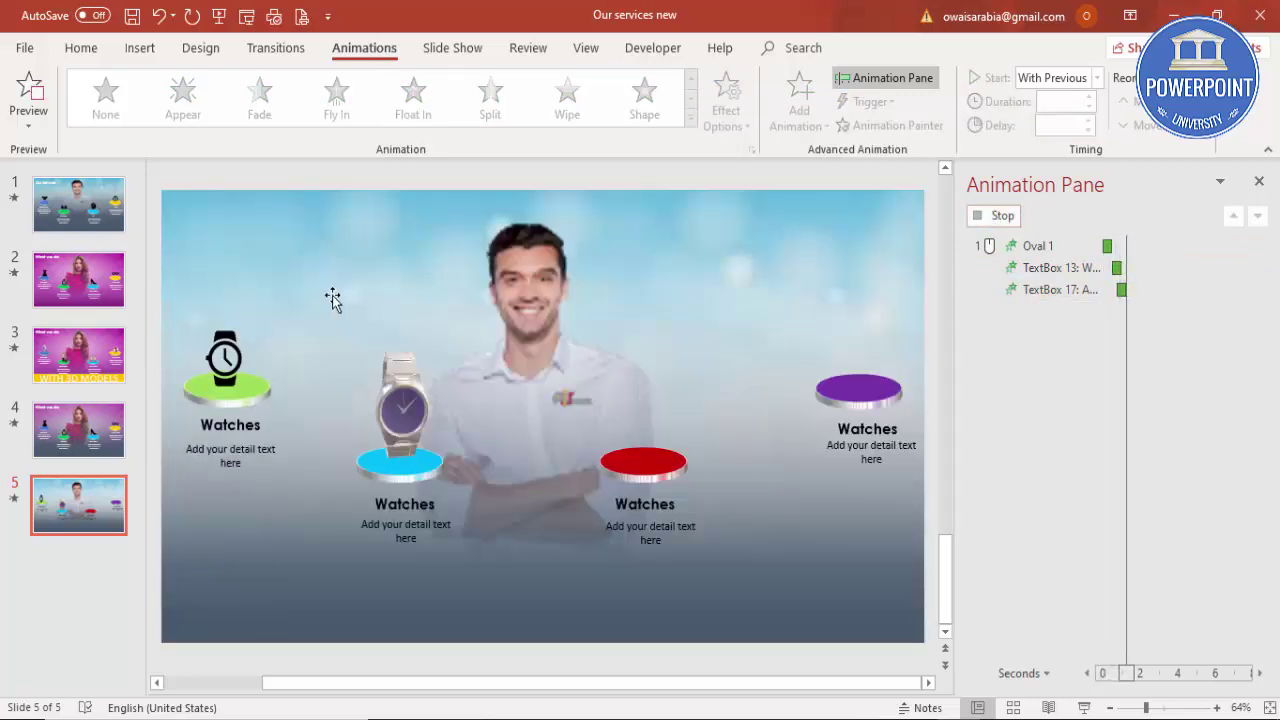
pyautogui.click(227, 358)
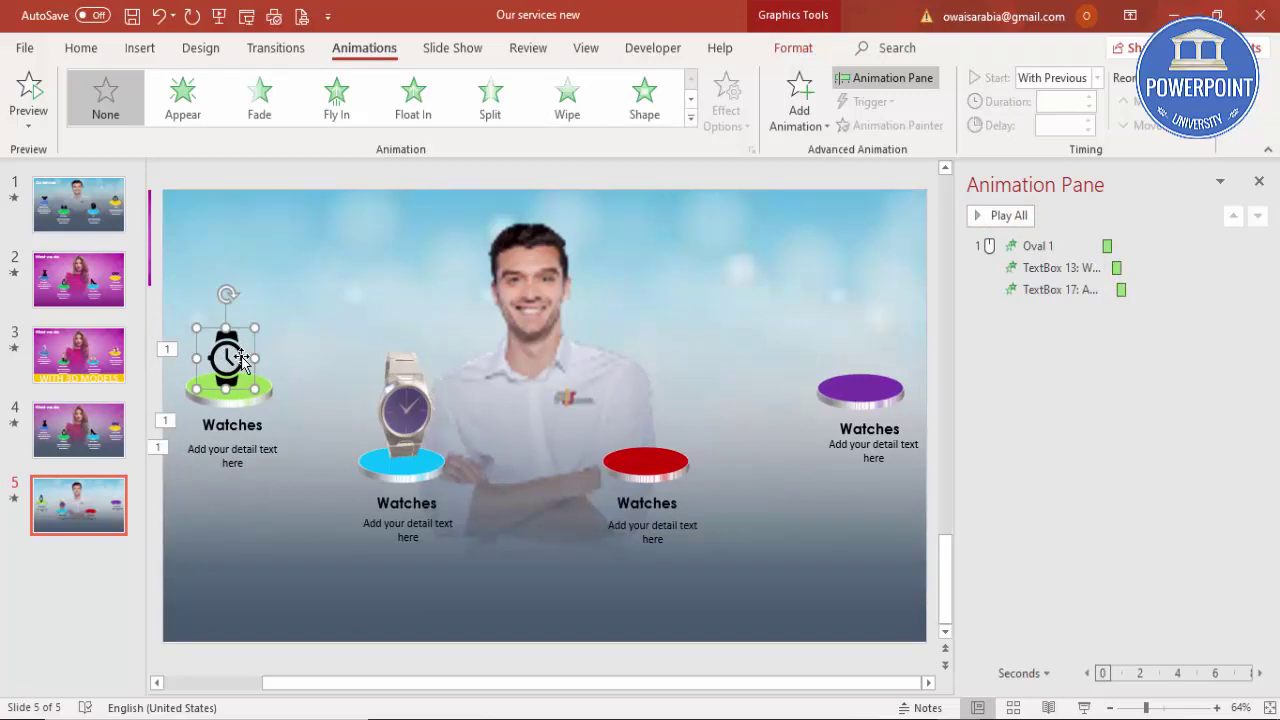
# Nudge the watch icon and give it a Stretch entrance from the bottom
pyautogui.moveTo(240, 360); pyautogui.dragTo(243, 362)
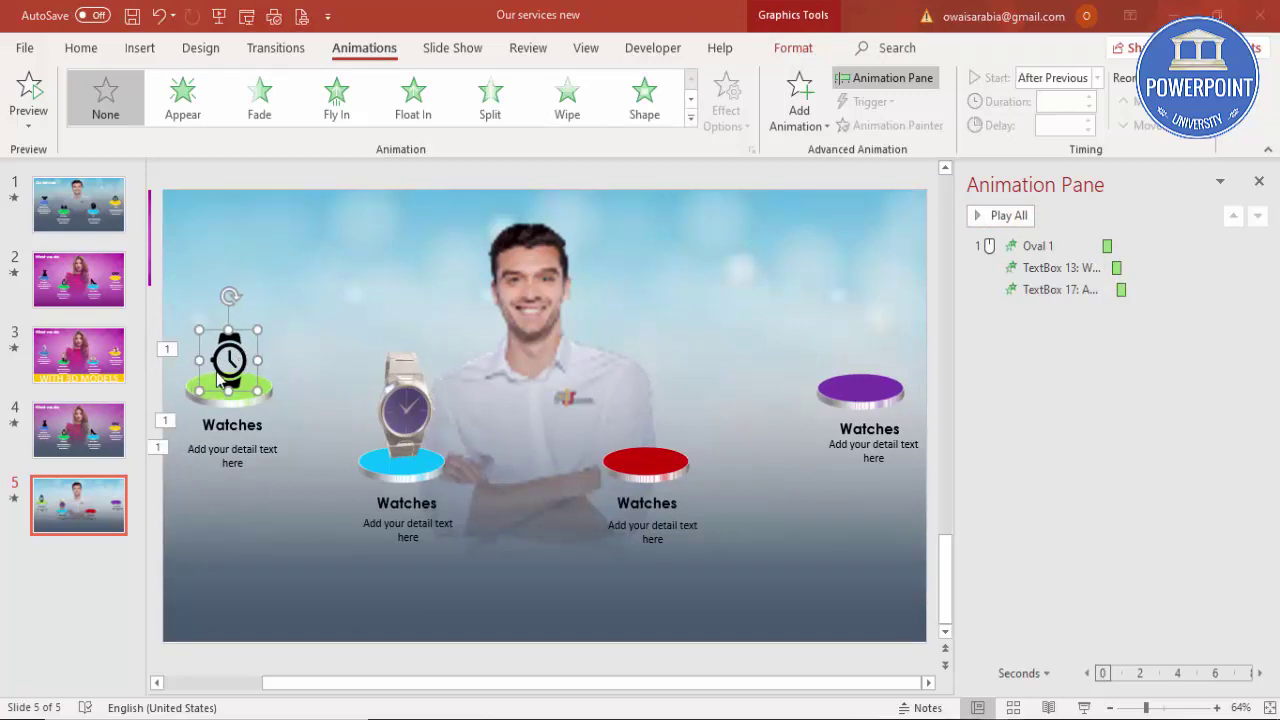
pyautogui.click(806, 122)
pyautogui.click(822, 595)
pyautogui.click(562, 527)
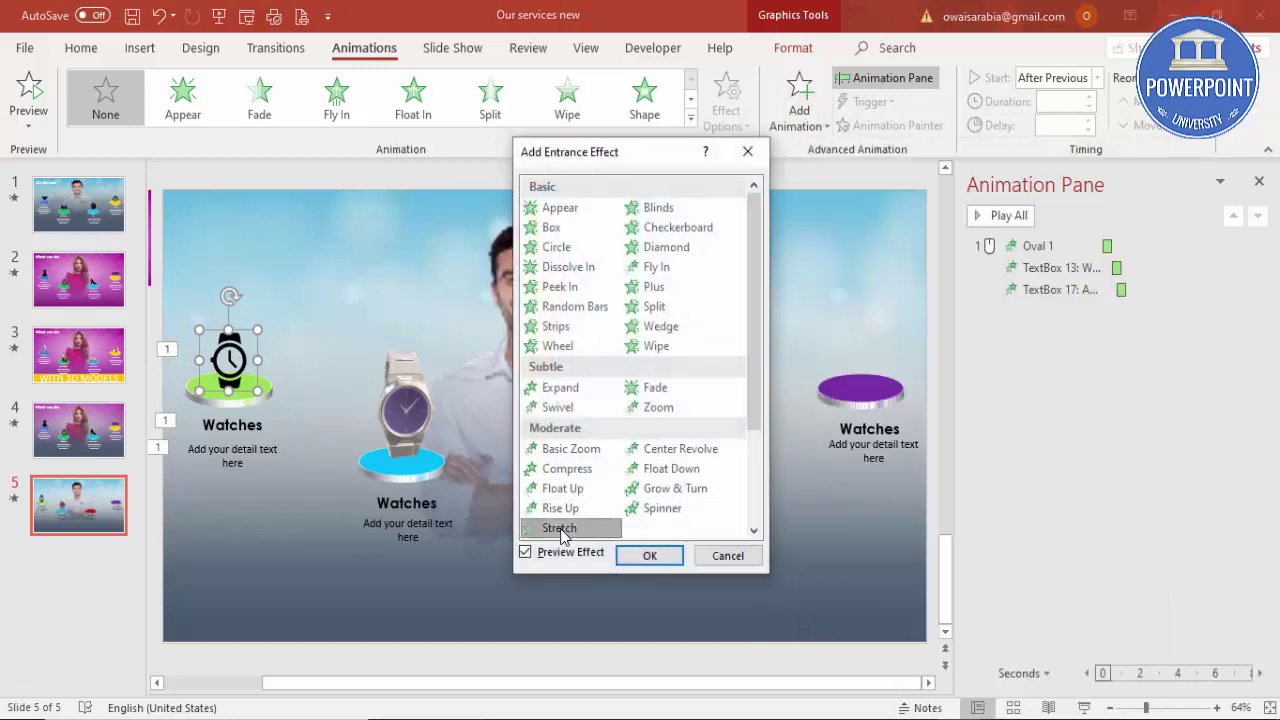
pyautogui.click(677, 558)
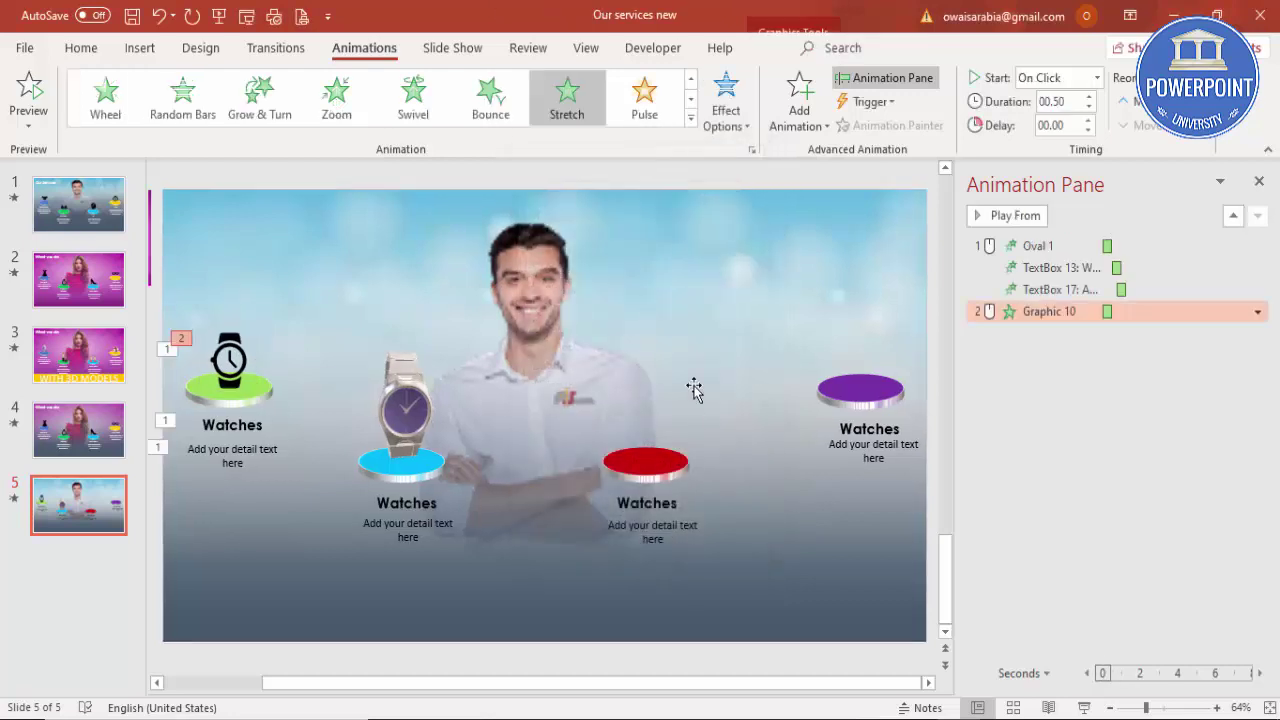
pyautogui.click(722, 118)
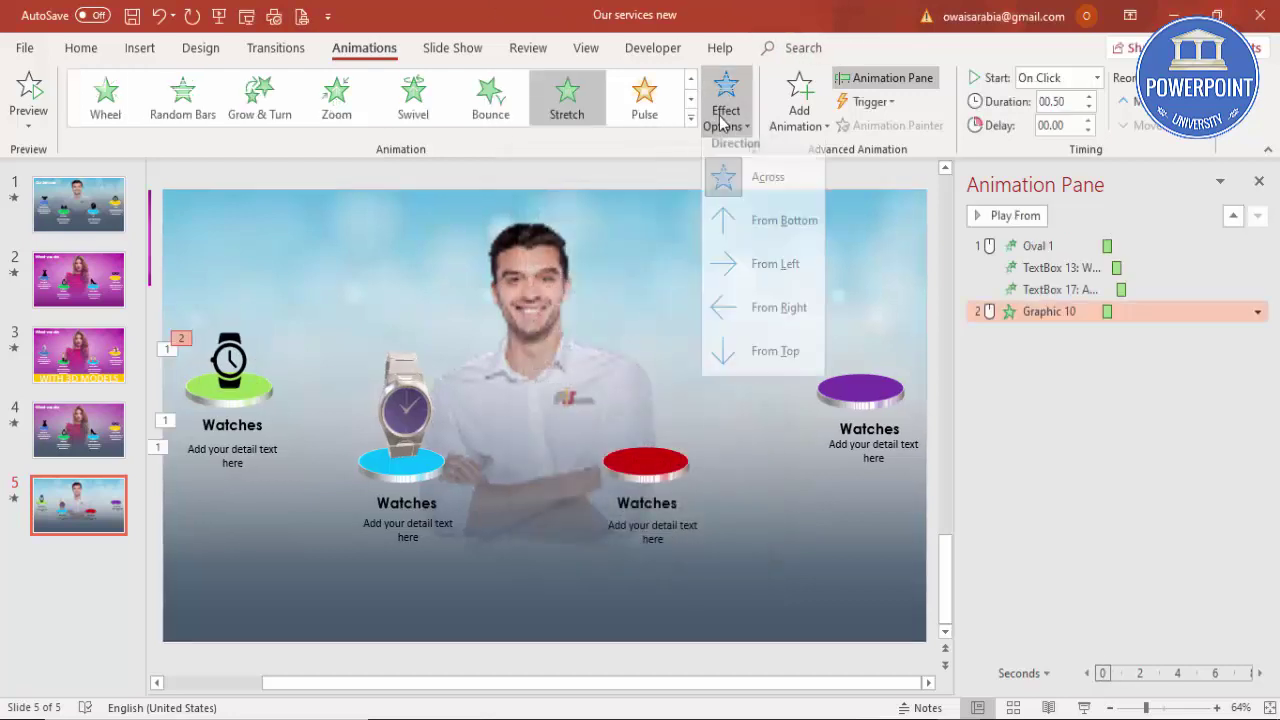
pyautogui.click(750, 227)
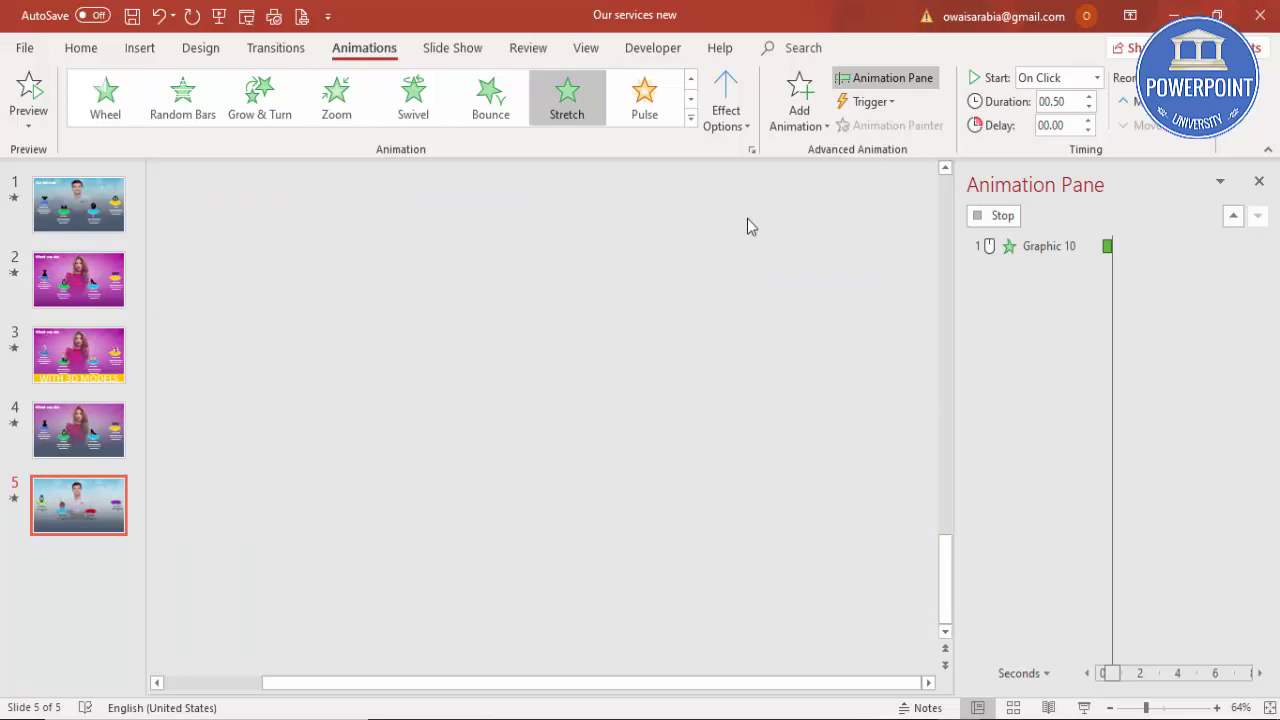
# Start the Stretch With Previous after a 0.75 sec delay and preview all animations
pyautogui.click(1095, 79)
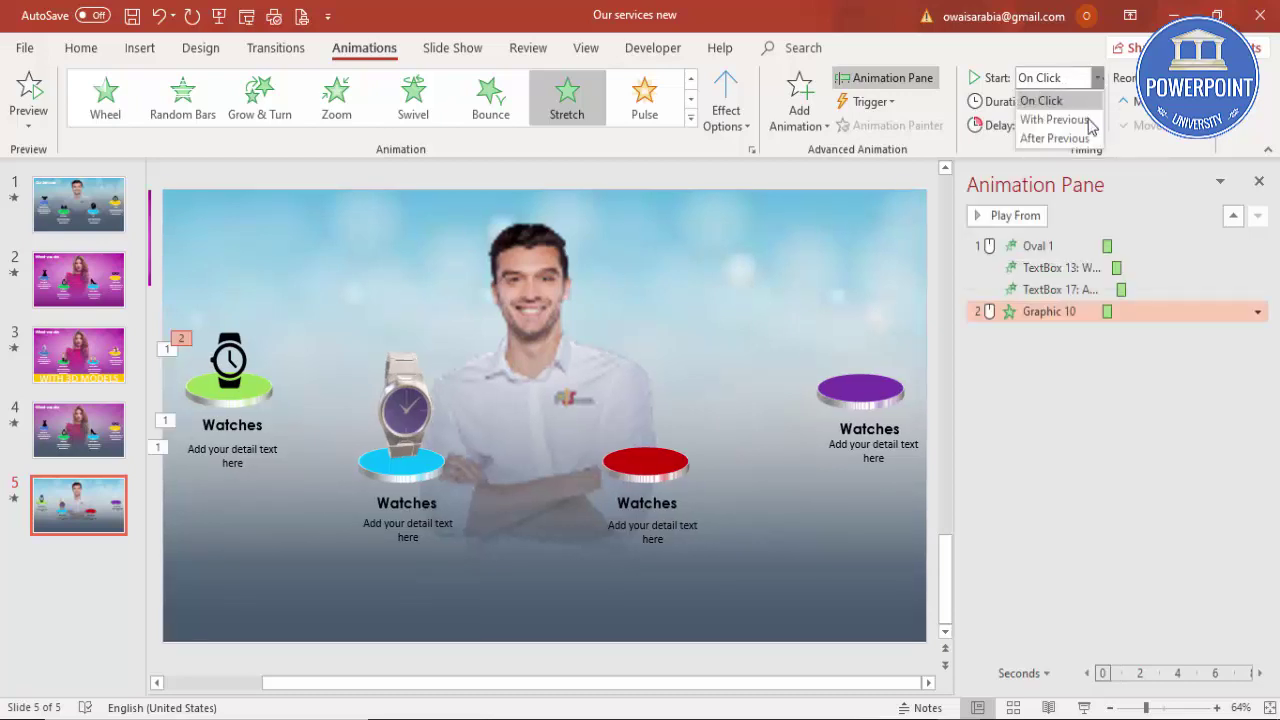
pyautogui.click(1080, 117)
pyautogui.click(1086, 120)
pyautogui.click(1086, 120)
pyautogui.click(1086, 120)
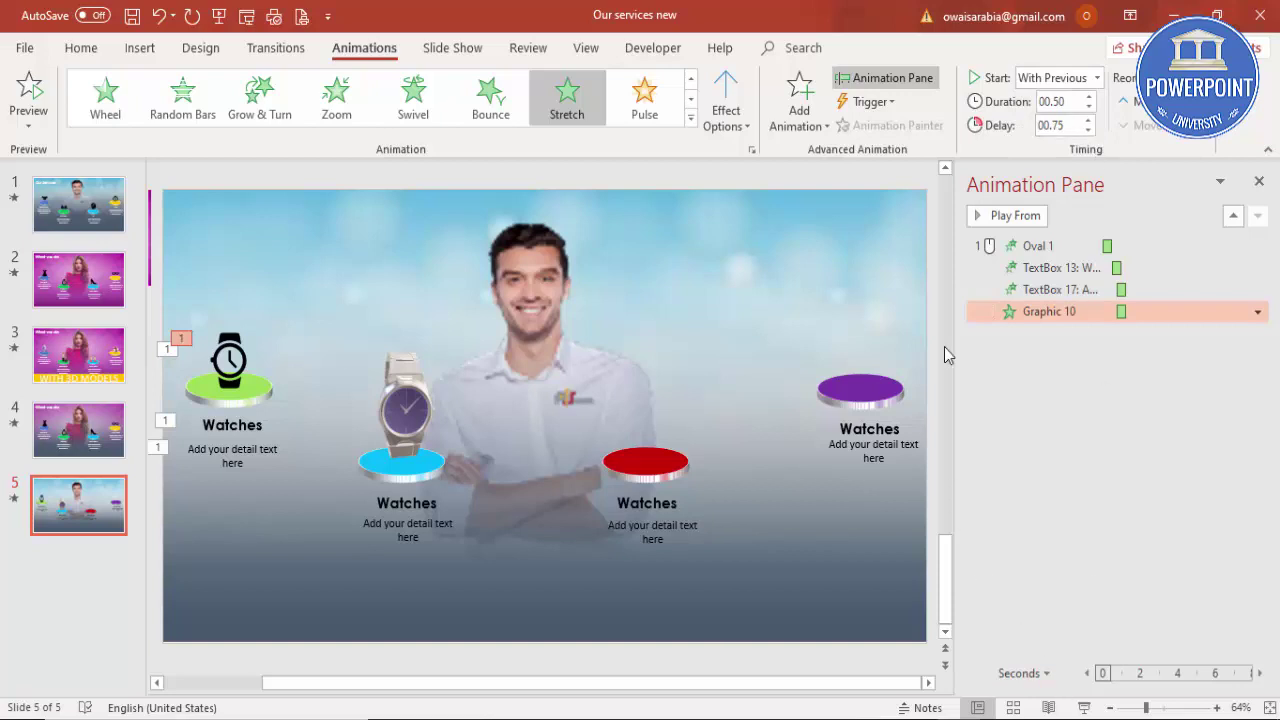
pyautogui.click(932, 172)
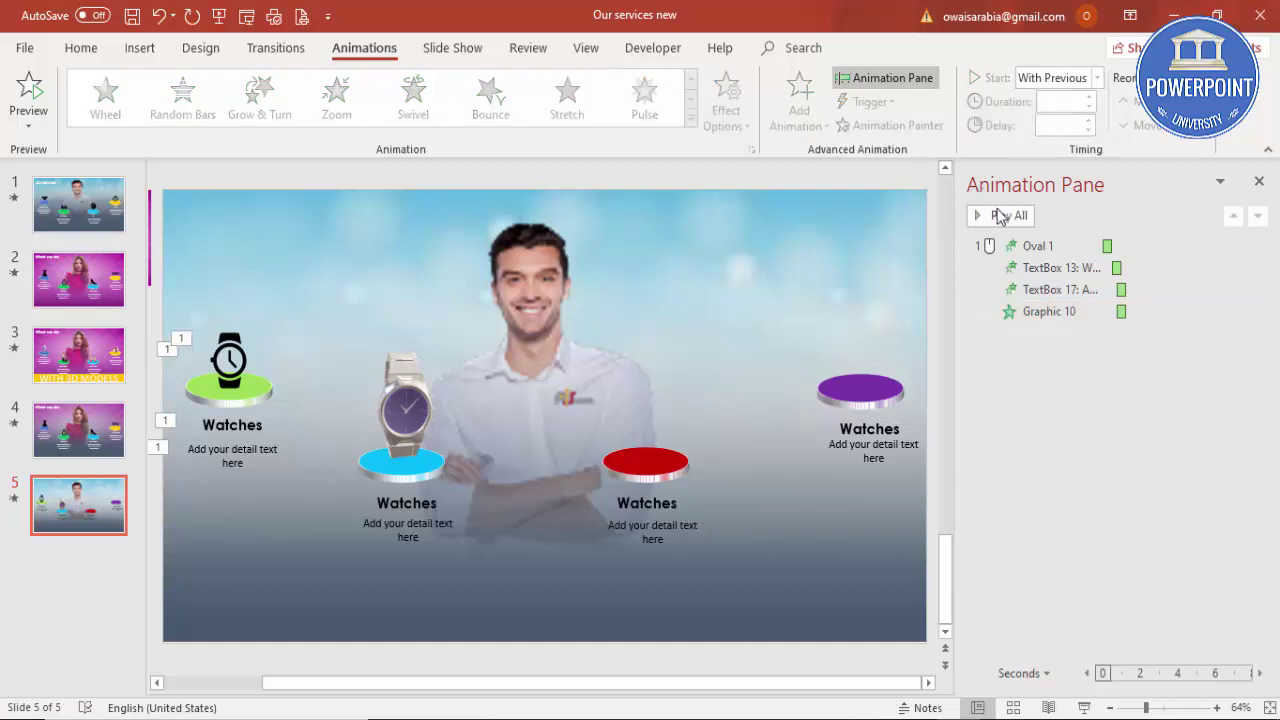
pyautogui.click(1003, 217)
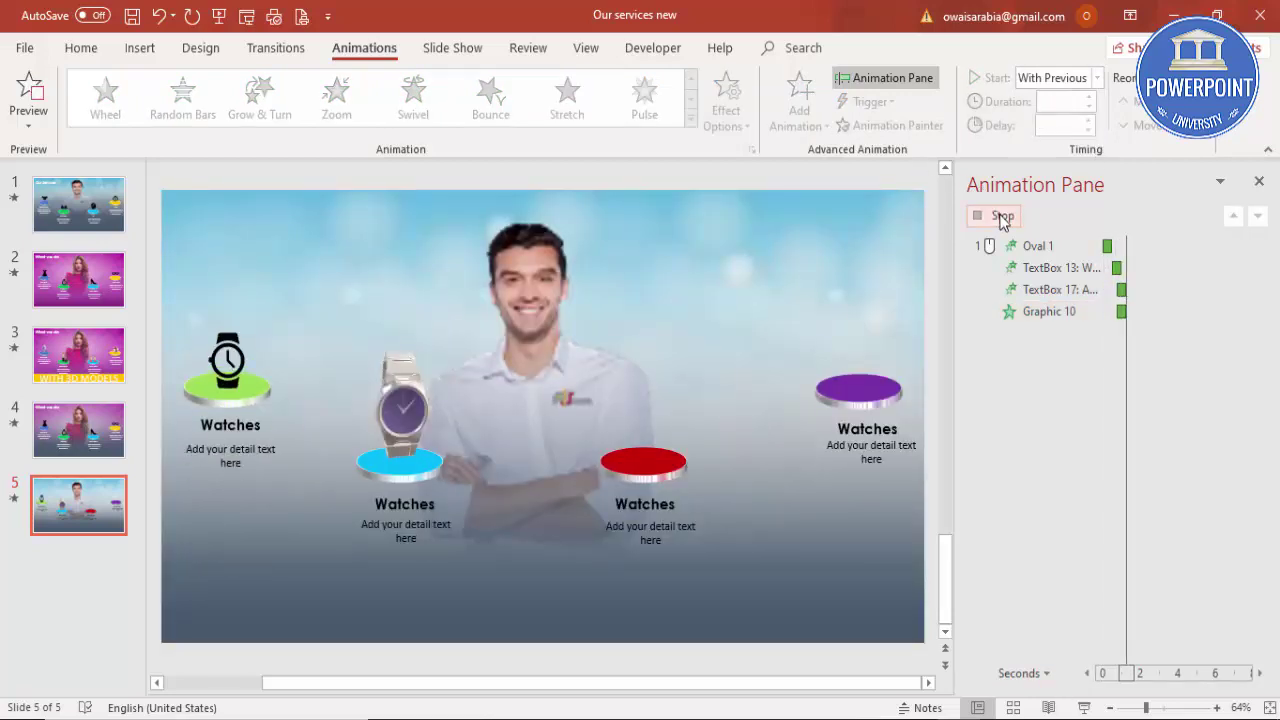
pyautogui.click(238, 365)
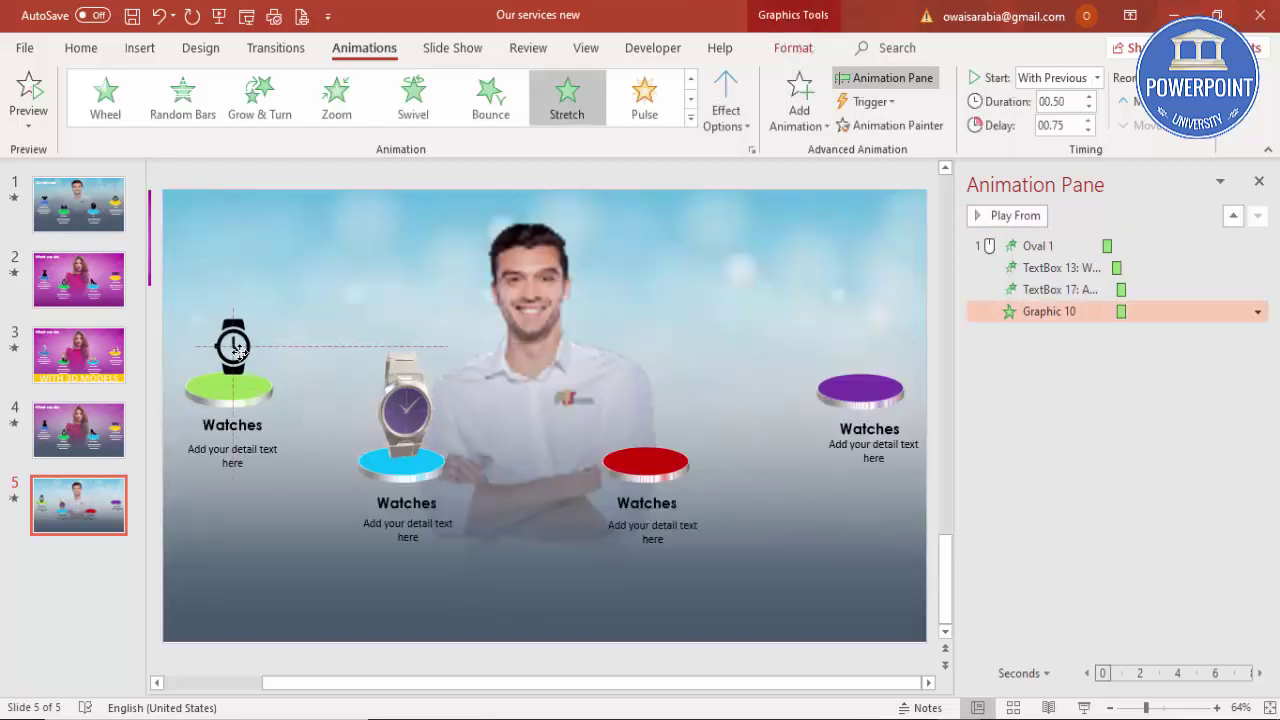